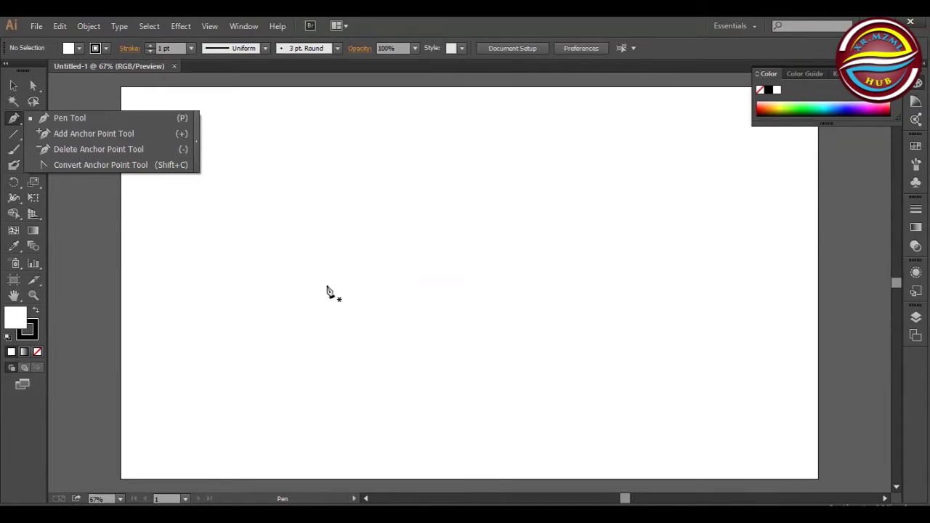
Step: Start the head outline with curved anchors along the top of the wolf's snout
left_click(326, 289)
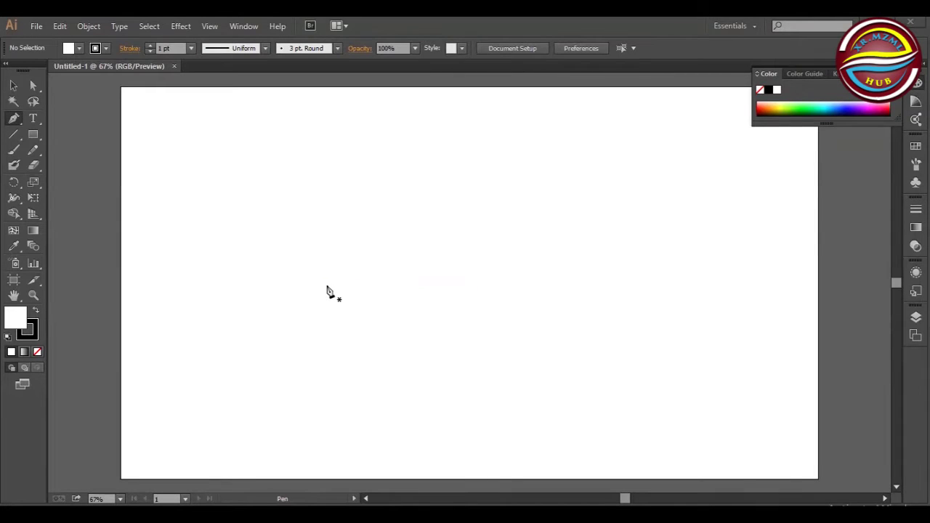
left_click(335, 295)
left_click_drag(340, 284, 341, 285)
left_click(340, 282)
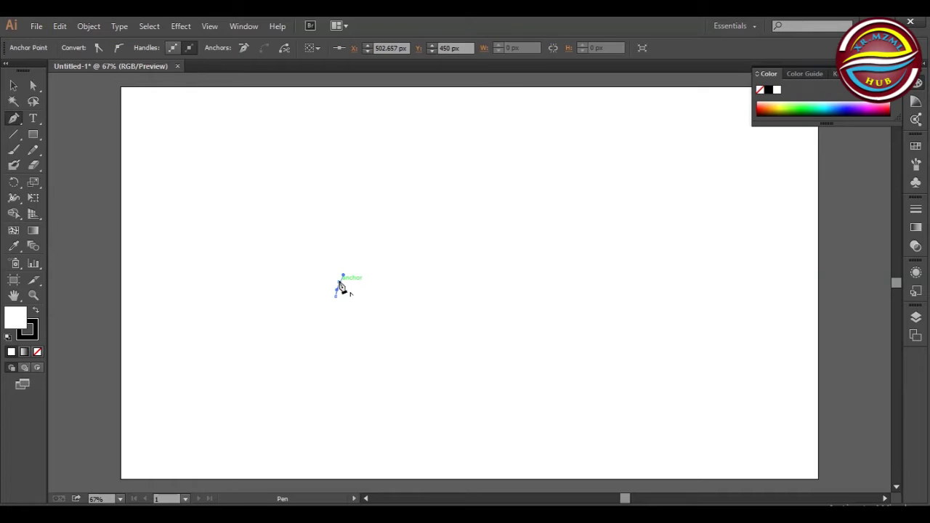
mouse_move(405, 259)
left_mouse_down()
mouse_move(421, 259)
mouse_move(407, 260)
left_mouse_up()
left_click_drag(409, 264, 383, 277)
left_click_drag(377, 288, 378, 279)
Step: Trace the brow with a sharp corner and a hook curling back over it
left_click_drag(419, 267, 430, 268)
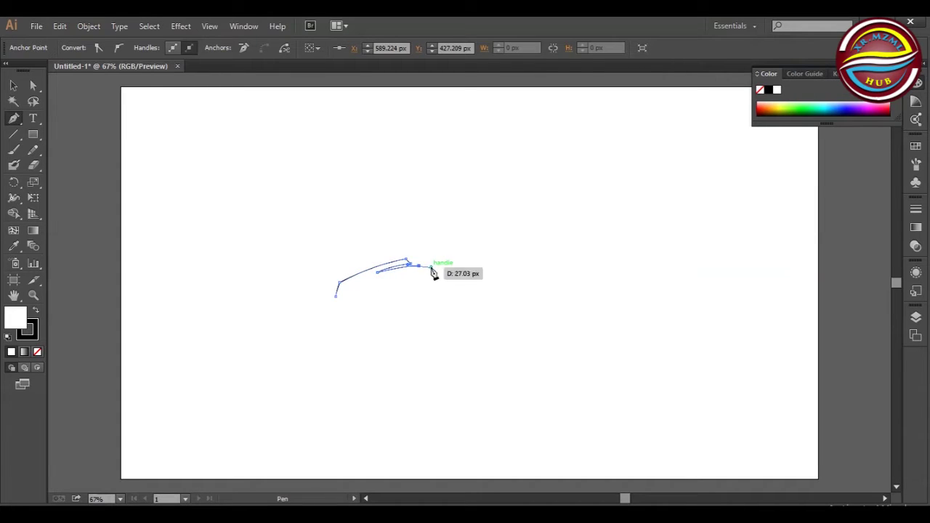
left_click(419, 267)
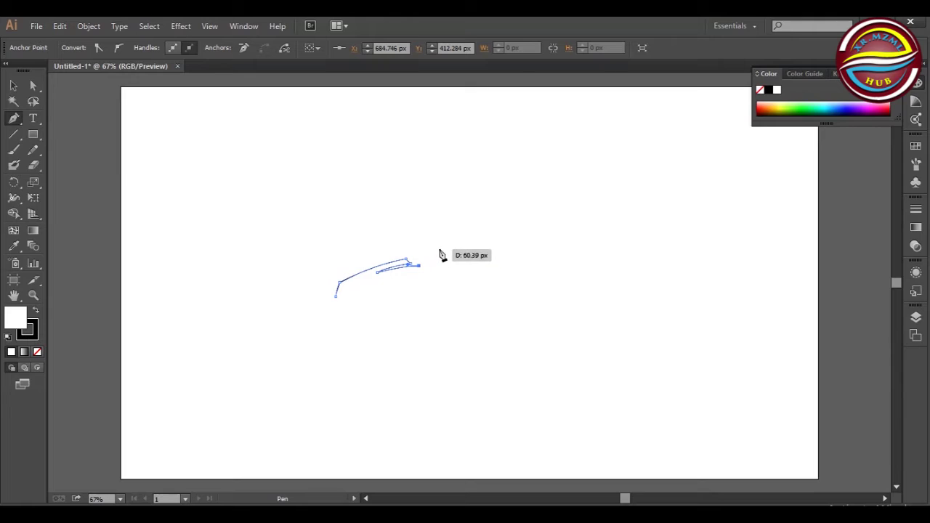
mouse_move(441, 250)
left_mouse_down()
mouse_move(435, 233)
mouse_move(458, 259)
mouse_move(438, 244)
left_mouse_up()
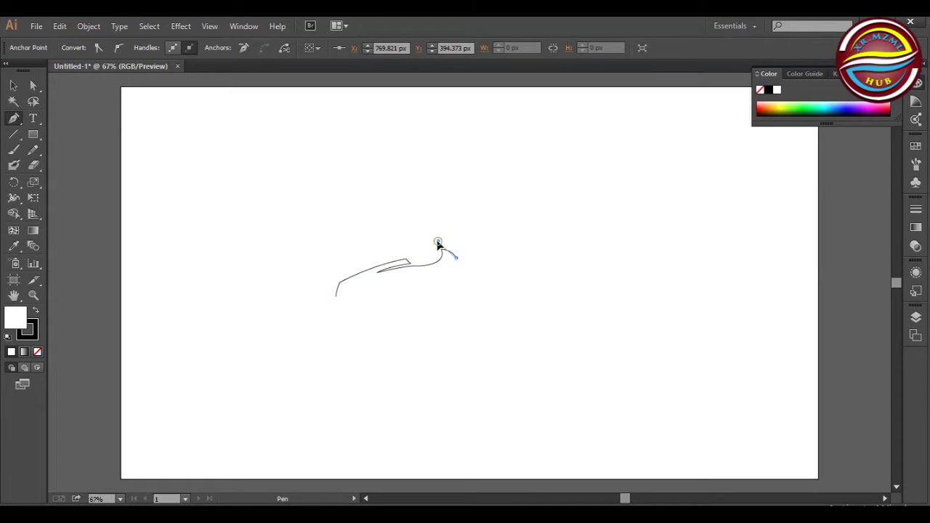
left_click(426, 240, "ctrl")
left_click_drag(439, 245, 407, 256)
left_click_drag(408, 236, 425, 226)
left_click(425, 217, "ctrl")
left_click_drag(423, 235, 406, 247)
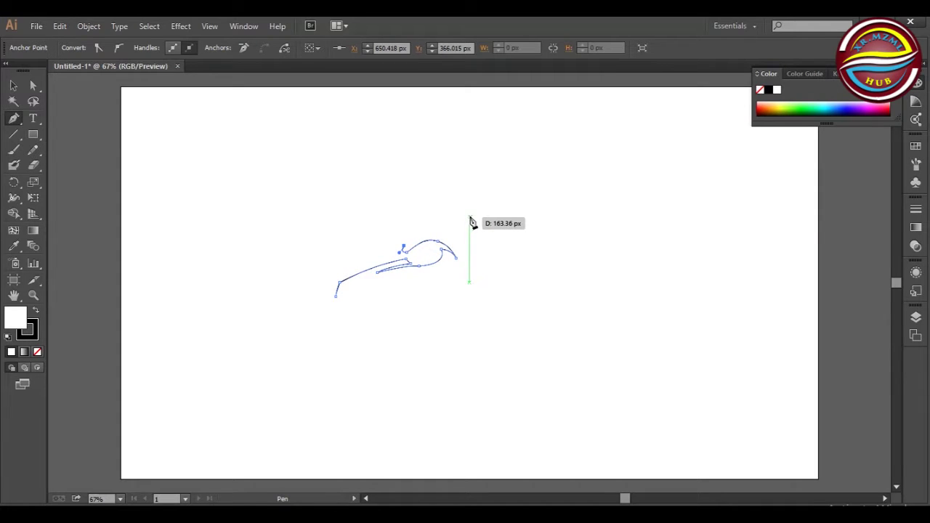
Step: Continue over the forehead and a notch up to a sharp ear tip, curving down its back
left_click_drag(487, 216, 545, 213)
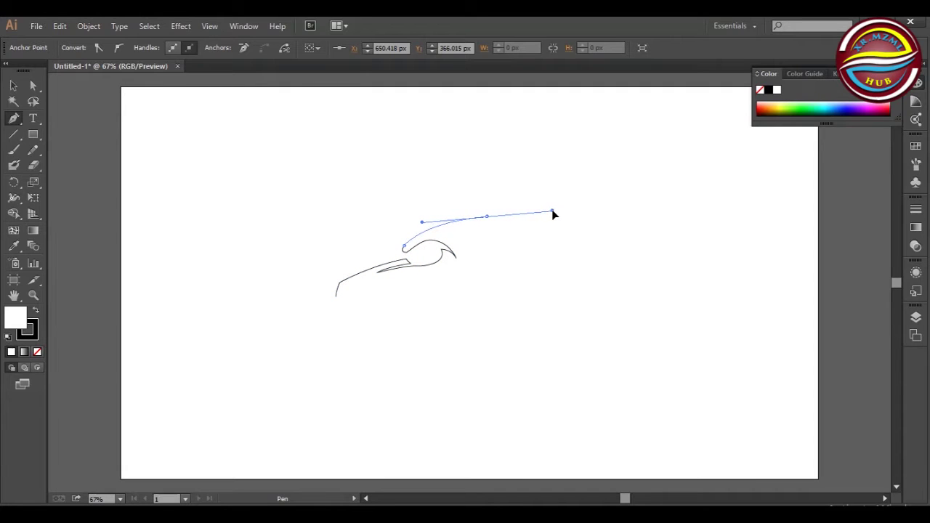
left_click(486, 217)
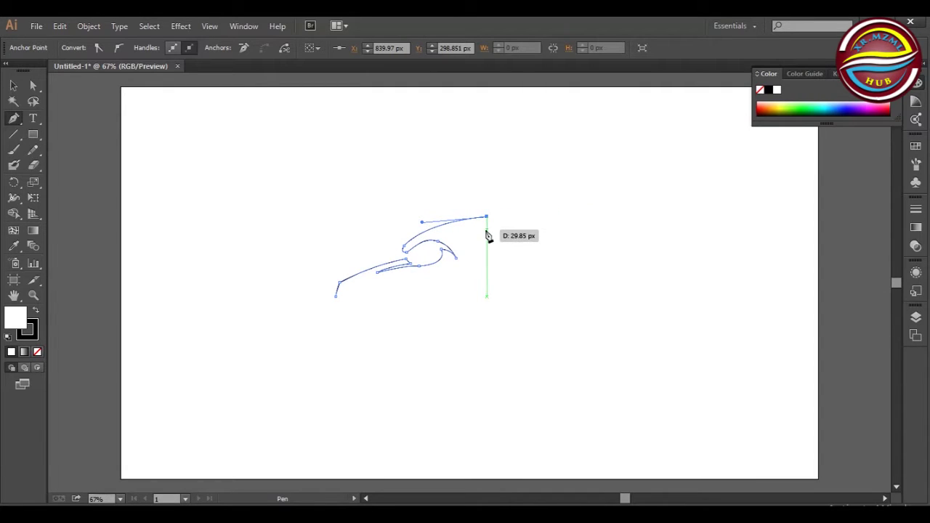
left_click_drag(487, 233, 492, 239)
left_click(486, 232)
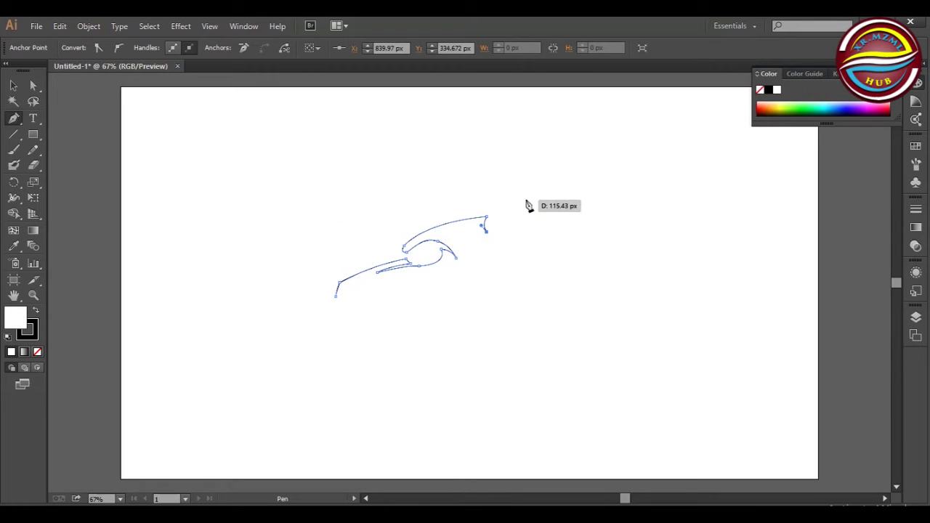
left_click_drag(527, 188, 556, 184)
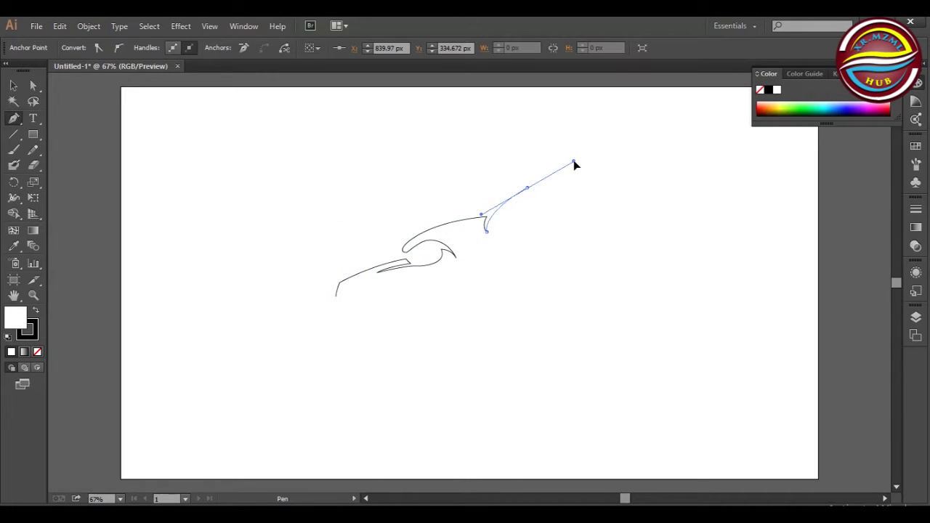
left_click(527, 189)
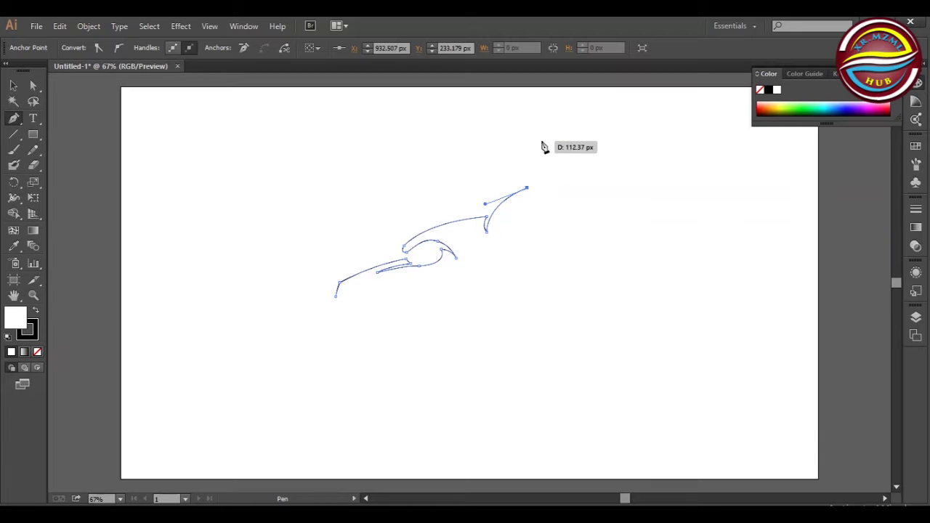
left_click_drag(549, 157, 549, 119)
left_click(550, 148)
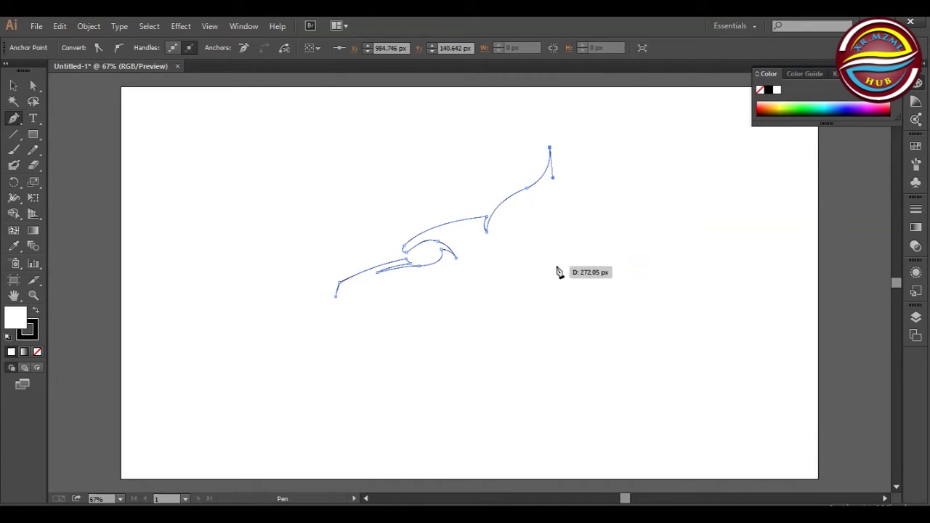
mouse_move(545, 266)
left_mouse_down()
mouse_move(504, 302)
mouse_move(505, 322)
left_mouse_up()
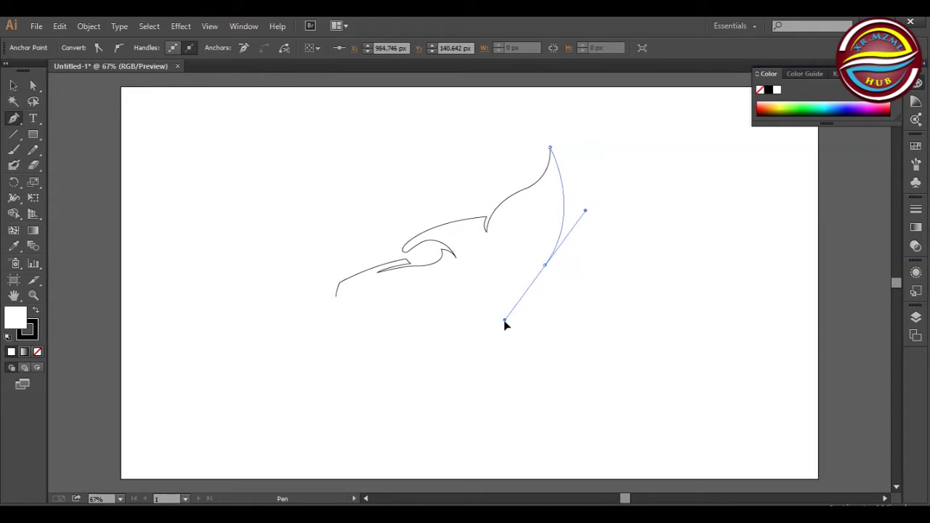
Step: Extend the outline from behind the ear down the back of the neck into the first fur tuft
left_click(545, 264)
left_click(571, 244)
left_click(565, 260, "ctrl")
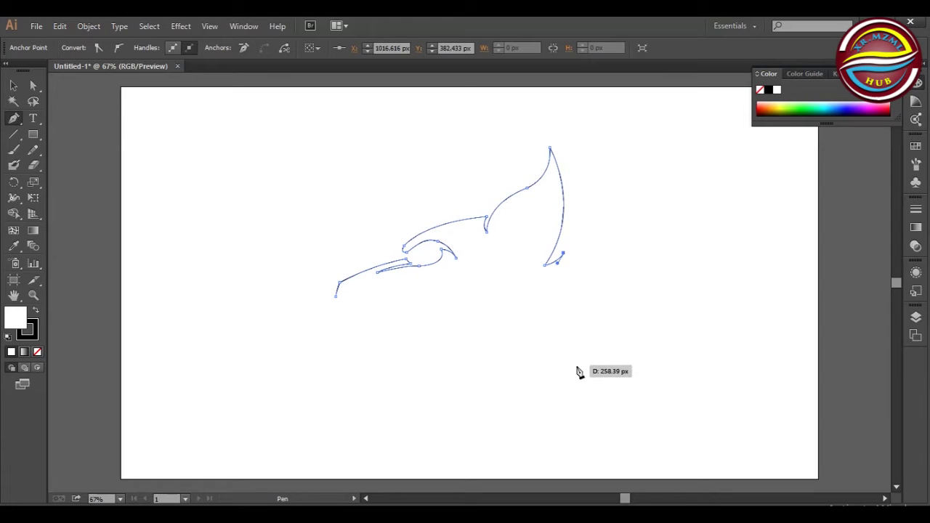
left_click_drag(578, 389, 541, 423)
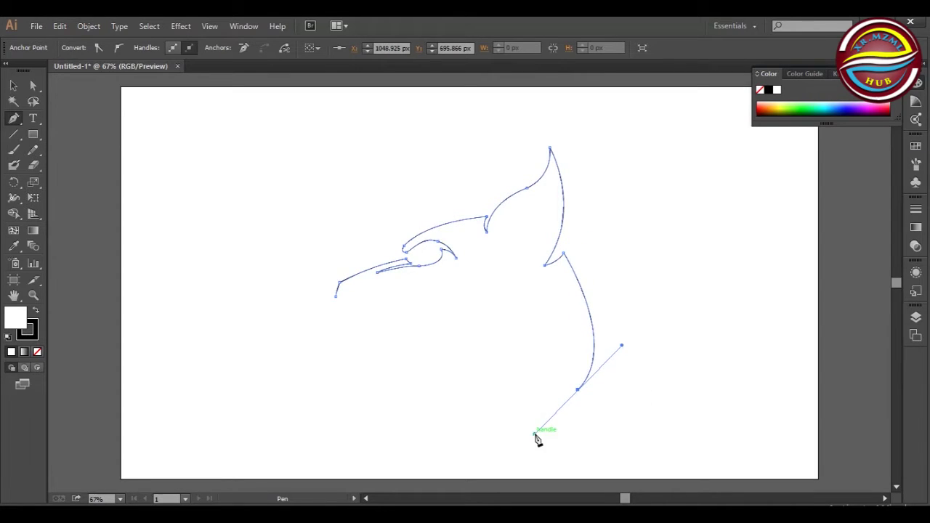
key("ctrl+z")
left_click_drag(538, 392, 481, 453)
mouse_move(539, 391)
left_mouse_down()
mouse_move(542, 329)
mouse_move(556, 325)
mouse_move(544, 296)
mouse_move(477, 434)
left_mouse_up()
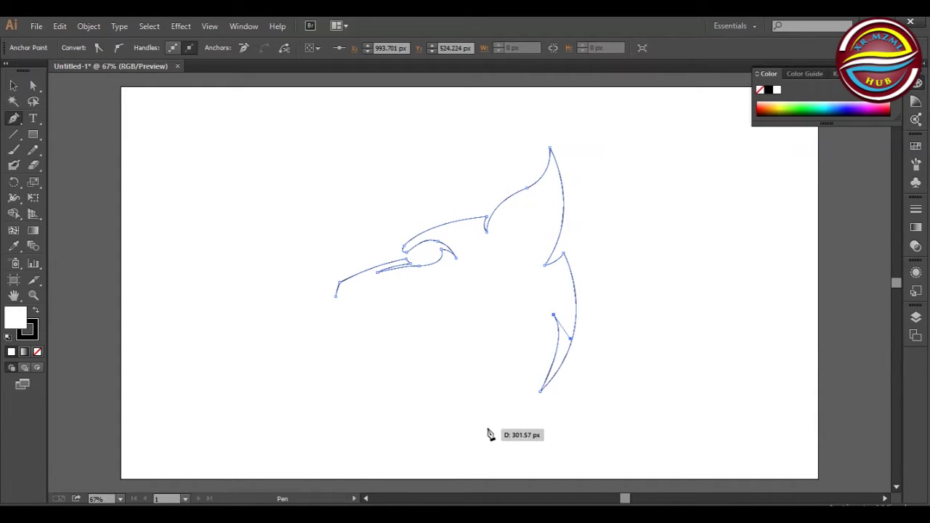
mouse_move(477, 434)
left_mouse_down()
mouse_move(490, 428)
mouse_move(451, 457)
left_mouse_up()
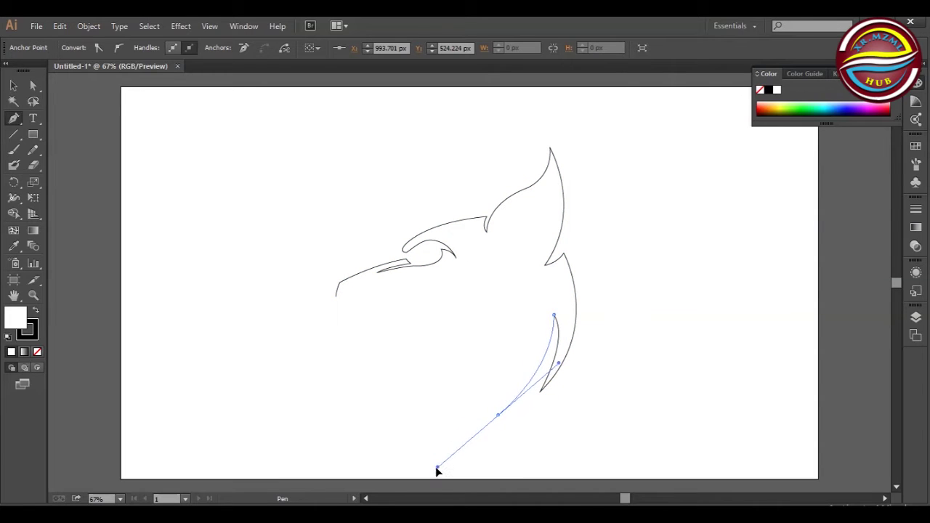
left_click_drag(451, 457, 429, 472)
mouse_move(498, 414)
left_mouse_down()
mouse_move(490, 424)
mouse_move(500, 421)
mouse_move(486, 342)
mouse_move(514, 339)
mouse_move(488, 280)
mouse_move(518, 353)
left_mouse_up()
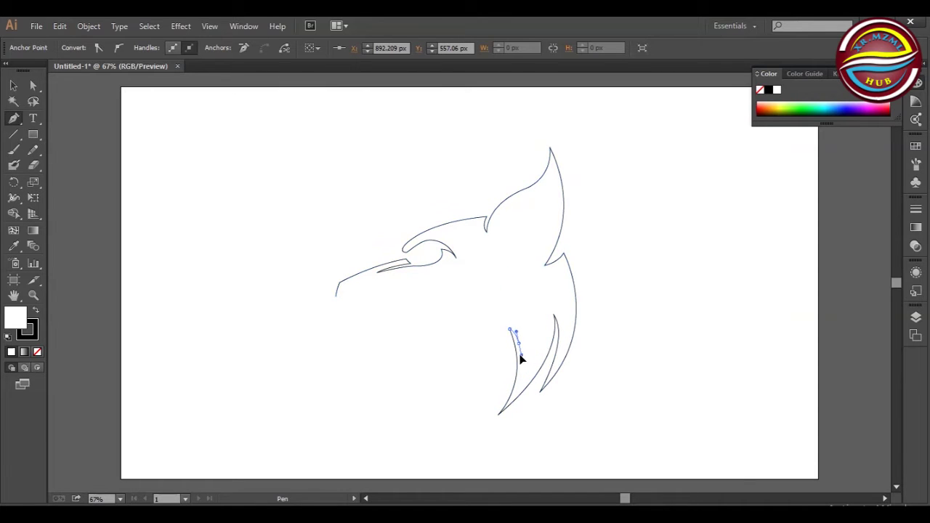
Step: Continue through the second and inner fur tufts along the jaw to the snout, then deselect
mouse_move(523, 357)
left_mouse_down()
mouse_move(521, 327)
mouse_move(509, 310)
mouse_move(496, 311)
left_mouse_up()
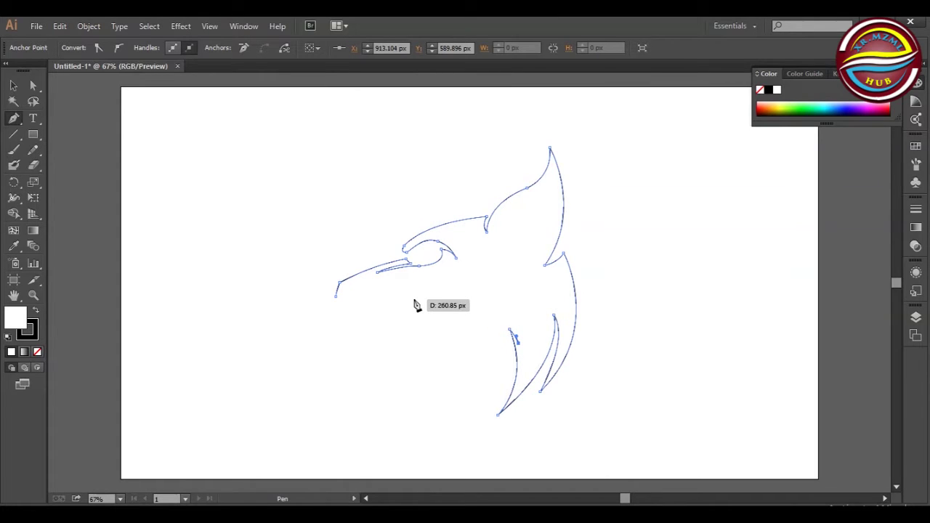
left_click_drag(414, 299, 293, 323)
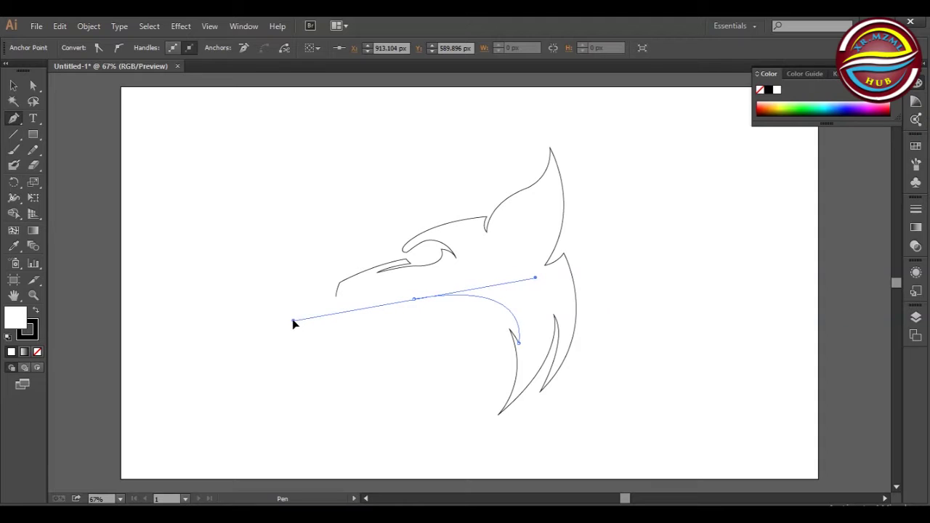
left_click(414, 299)
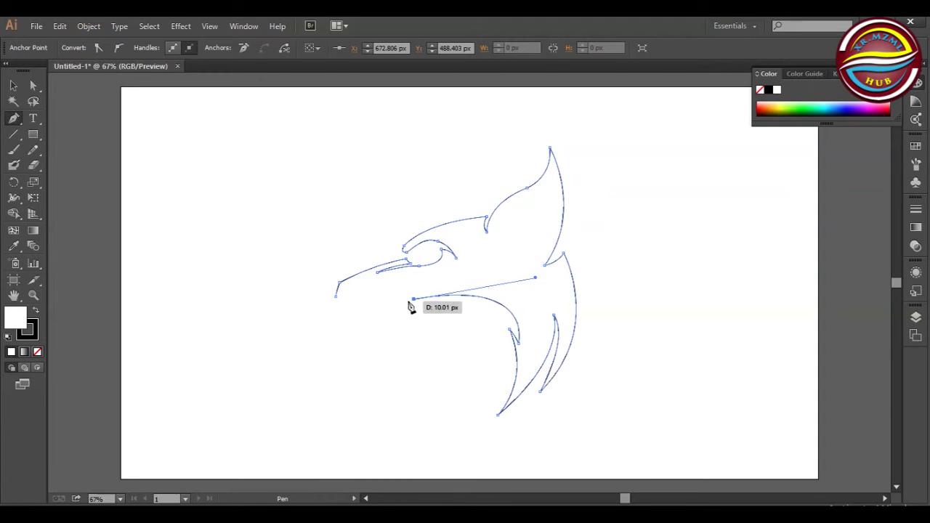
left_click(341, 302)
mouse_move(301, 320)
left_mouse_down()
mouse_move(253, 339)
mouse_move(337, 304)
left_mouse_up()
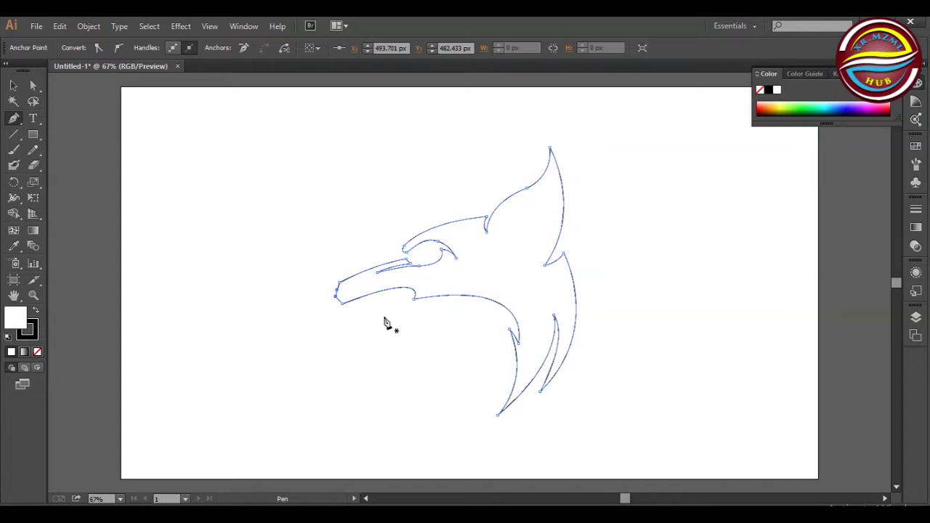
left_click(13, 85)
left_click(240, 186)
Step: Start a new path at the snout, tracing under the snout tip and along the mouth line
left_click(14, 120)
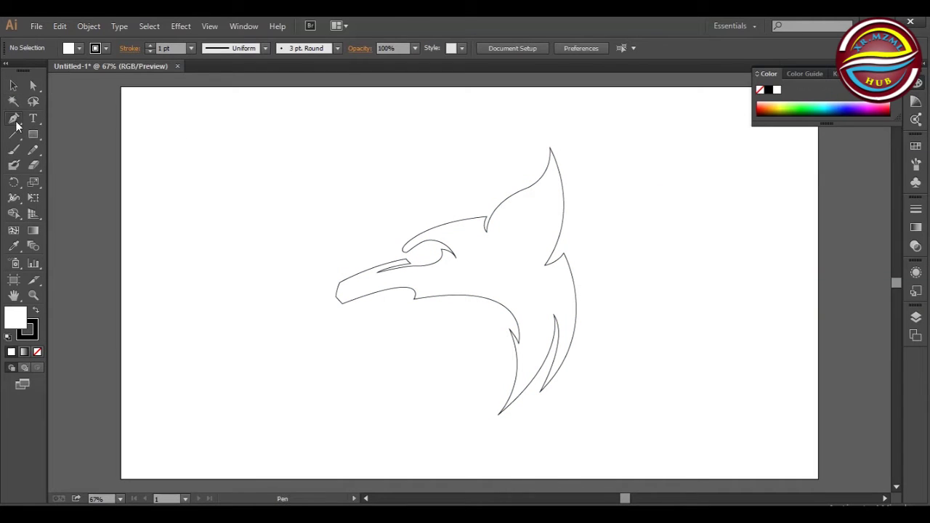
left_click(336, 298)
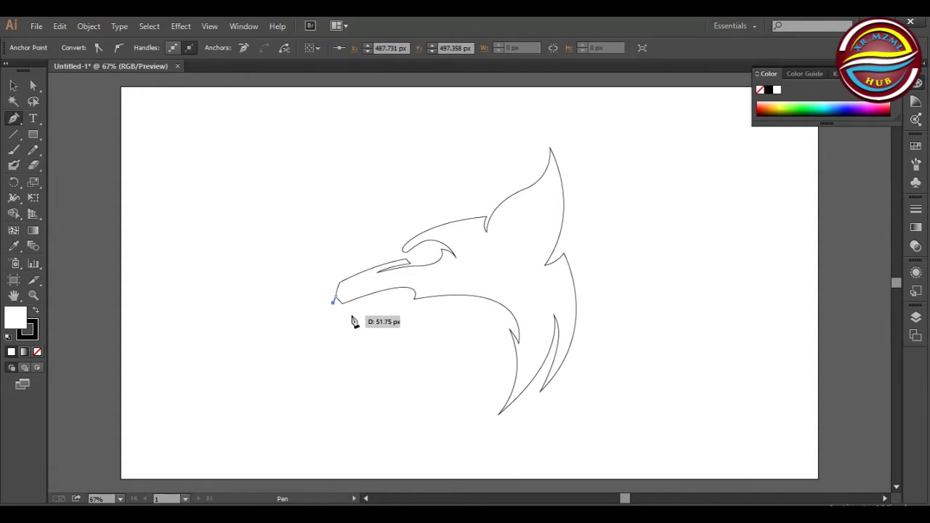
left_click_drag(361, 326, 372, 332)
left_click(361, 326)
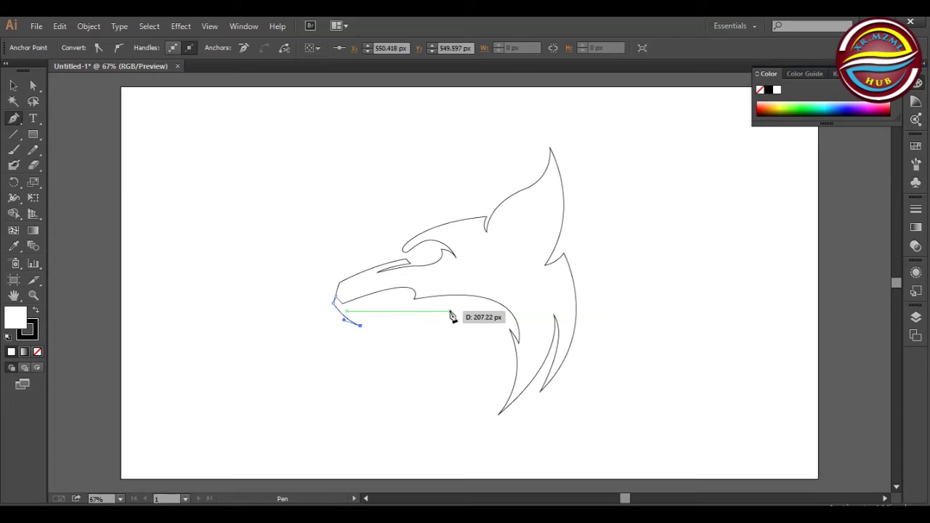
left_click_drag(446, 325, 464, 343)
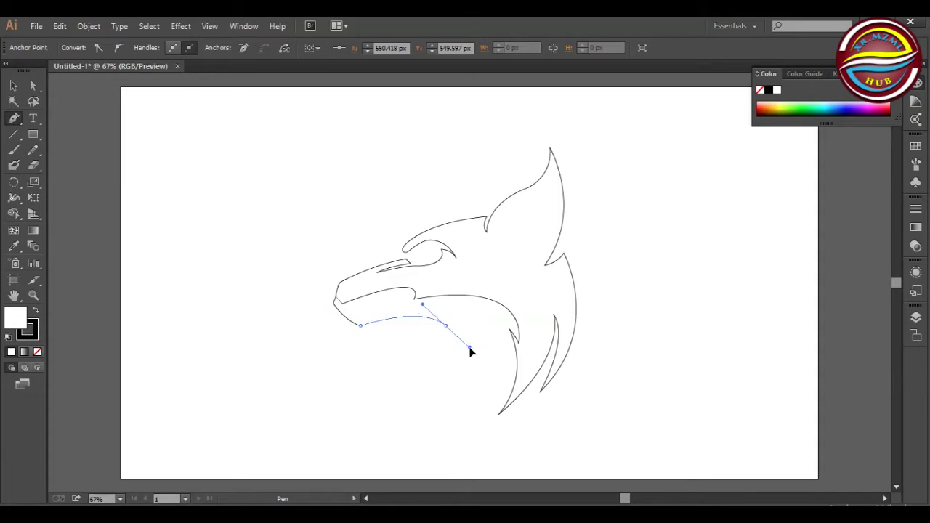
left_click(445, 325)
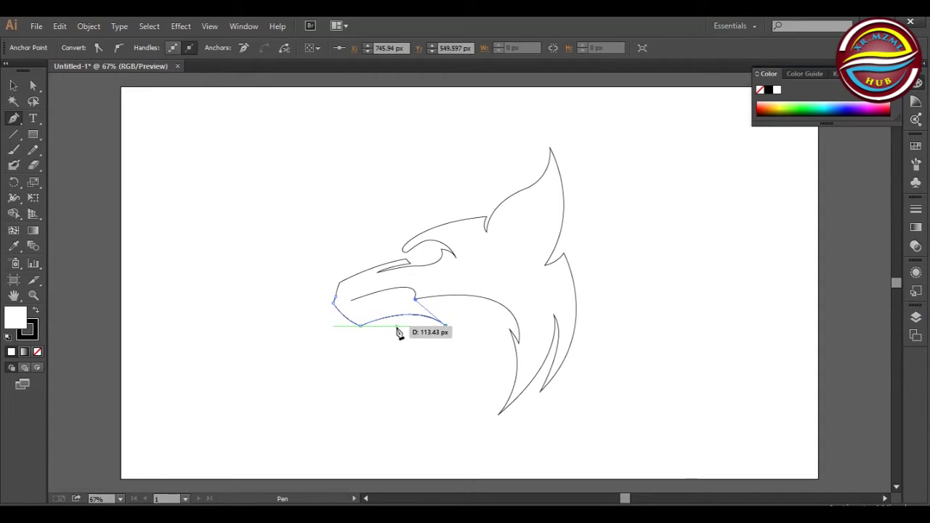
mouse_move(370, 329)
left_mouse_down()
mouse_move(334, 352)
mouse_move(376, 338)
left_mouse_up()
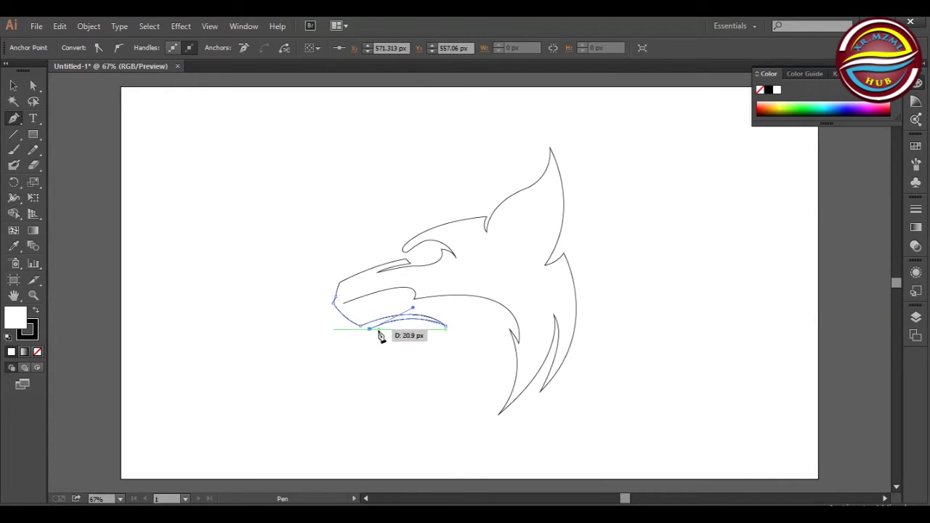
left_click(376, 333)
mouse_move(374, 332)
left_mouse_down()
mouse_move(441, 336)
mouse_move(443, 347)
left_mouse_up()
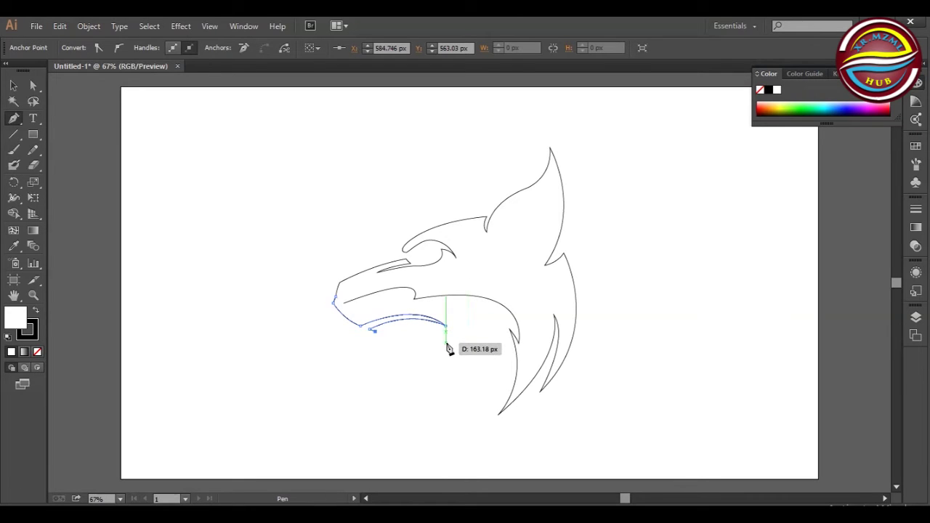
Step: Curve the path under the jaw and down toward the throat, redoing misplaced points
left_click_drag(440, 342, 465, 368)
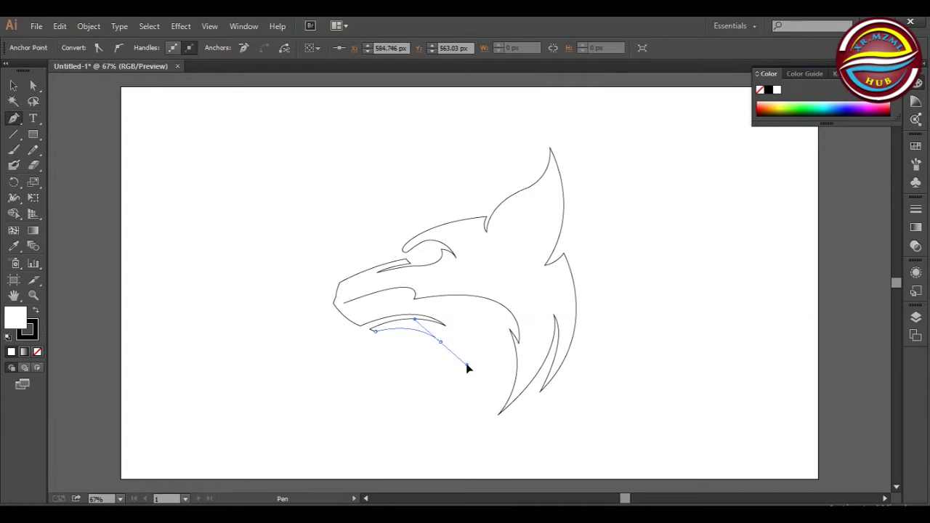
left_click_drag(469, 370, 477, 367)
mouse_move(456, 341)
left_mouse_down()
mouse_move(445, 398)
mouse_move(405, 422)
left_mouse_up()
left_click(442, 393)
left_click(418, 441)
key("ctrl+z")
key("ctrl+z")
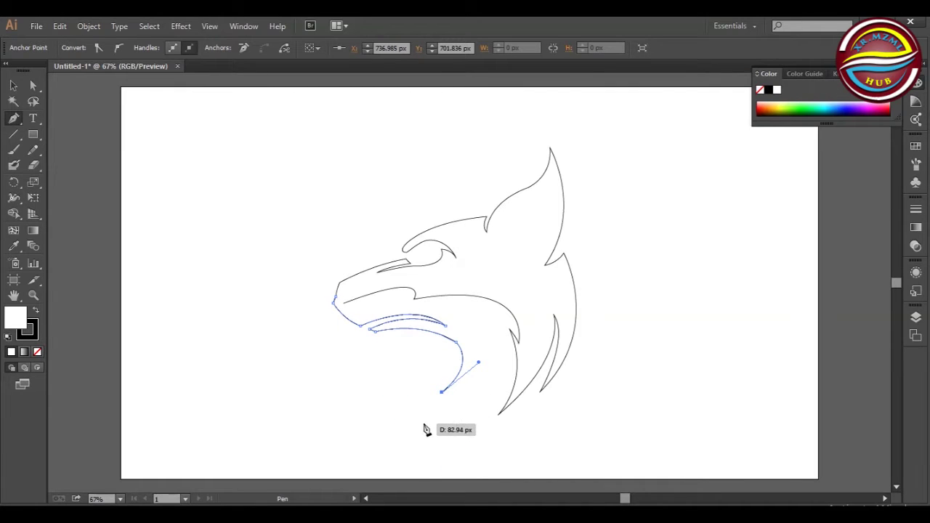
left_click(420, 432)
key("ctrl+z")
left_click(393, 465)
scroll(398, 473, "down", 3)
Step: Extend the jaw path down the throat with corner points, sweeping back up along the neck
left_click_drag(393, 402, 384, 456)
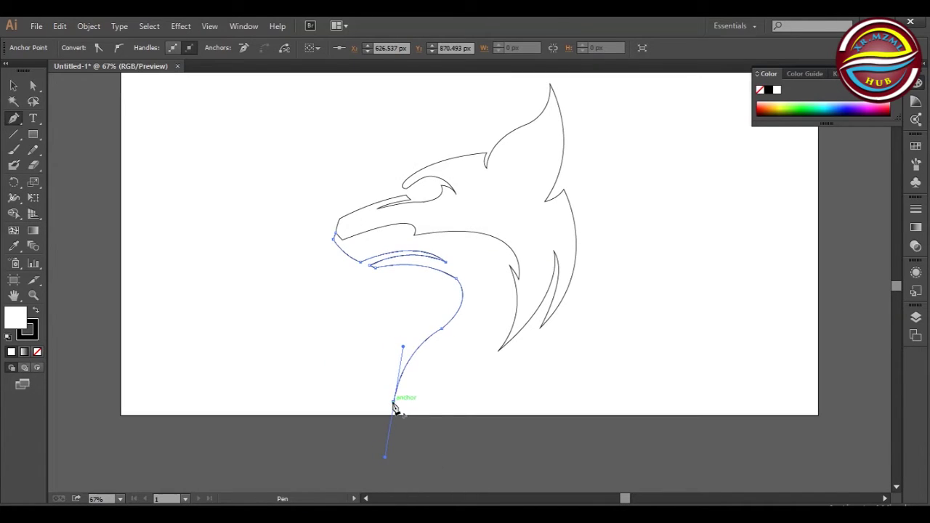
key("ctrl+z")
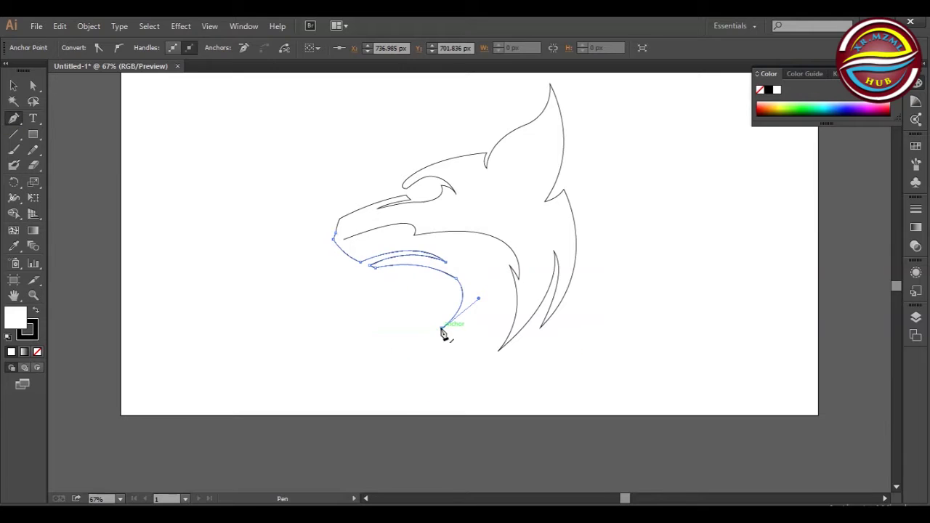
left_click_drag(398, 394, 399, 423)
left_click(398, 393)
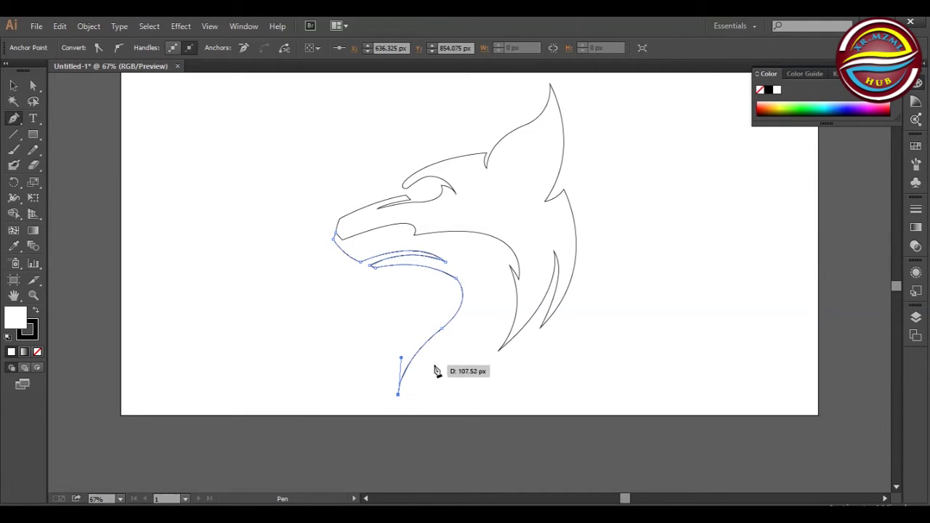
left_click_drag(428, 369, 443, 371)
left_click(428, 370)
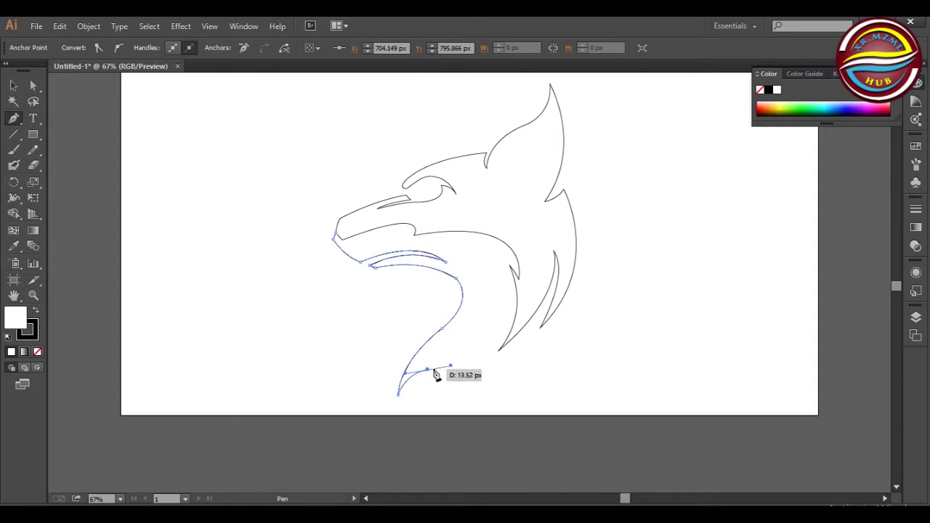
left_click_drag(480, 345, 495, 334)
left_click(494, 328)
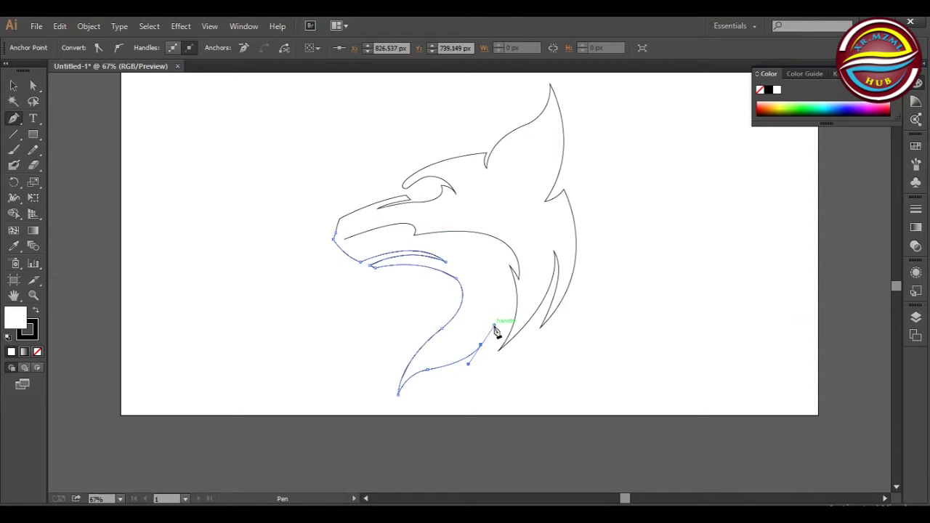
left_click_drag(481, 345, 482, 361)
Step: Curve the path up toward the cheek and back along the lower jaw
left_click(483, 355)
left_click_drag(497, 269, 473, 225)
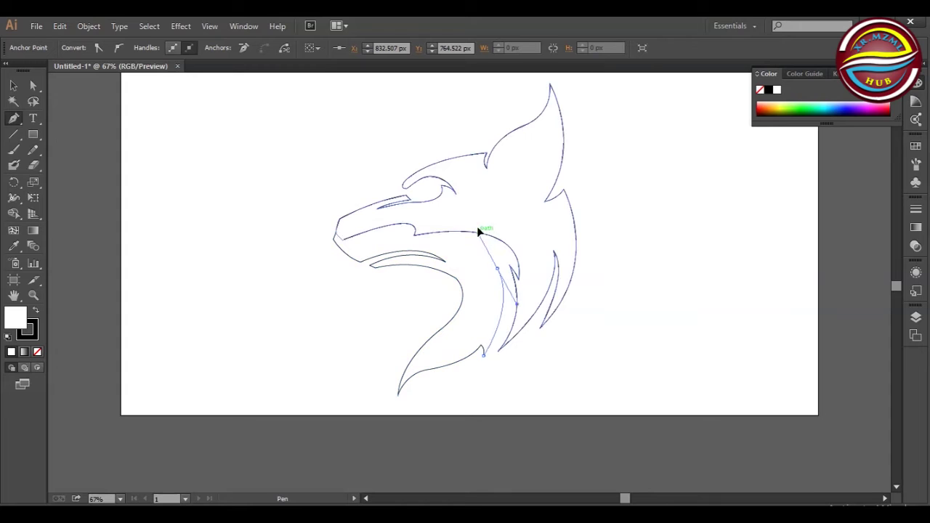
key("ctrl+z")
left_click_drag(498, 258, 465, 203)
mouse_move(498, 257)
left_mouse_down()
mouse_move(515, 270)
mouse_move(419, 244)
mouse_move(324, 254)
left_mouse_up()
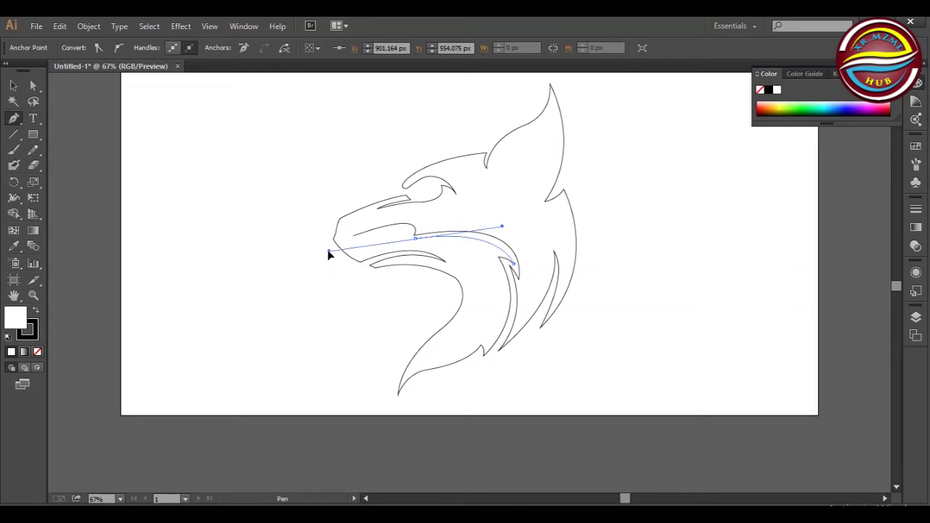
left_click_drag(415, 238, 412, 245)
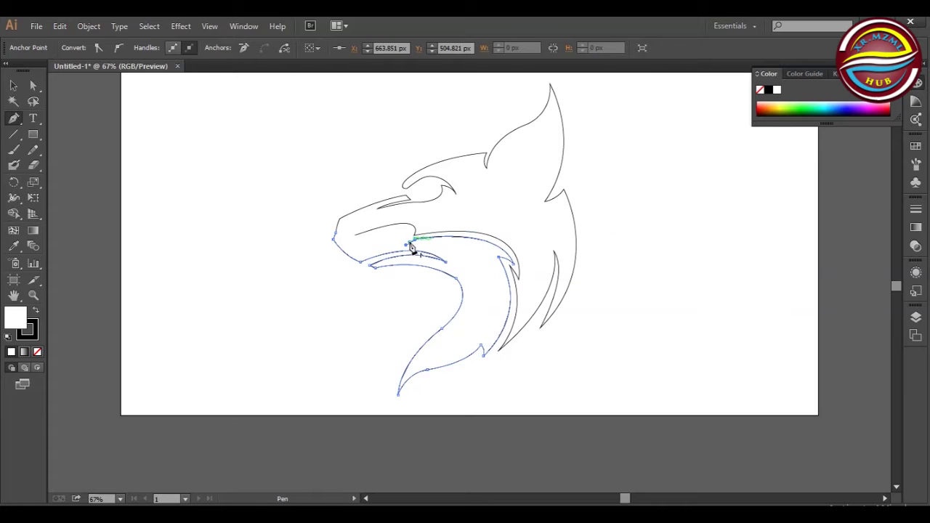
mouse_move(412, 246)
left_mouse_down()
mouse_move(390, 228)
mouse_move(357, 240)
left_mouse_up()
left_click_drag(357, 242, 363, 245)
Step: Finish the lower jaw path and set its fill to None
key("v")
left_click(78, 48)
left_click(9, 70)
Step: Draw the closed curved mouth shape beneath the snout
key("p")
left_click_drag(410, 249, 310, 247)
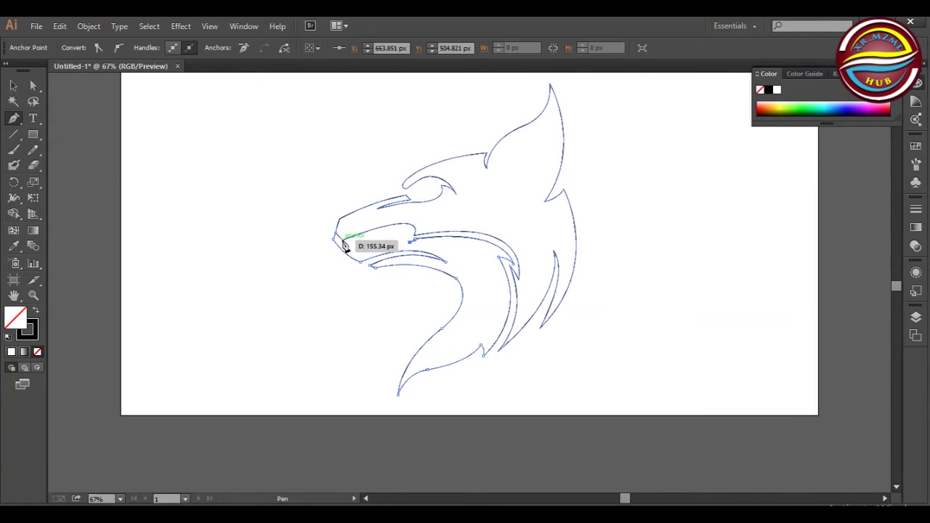
left_click_drag(255, 265, 254, 273)
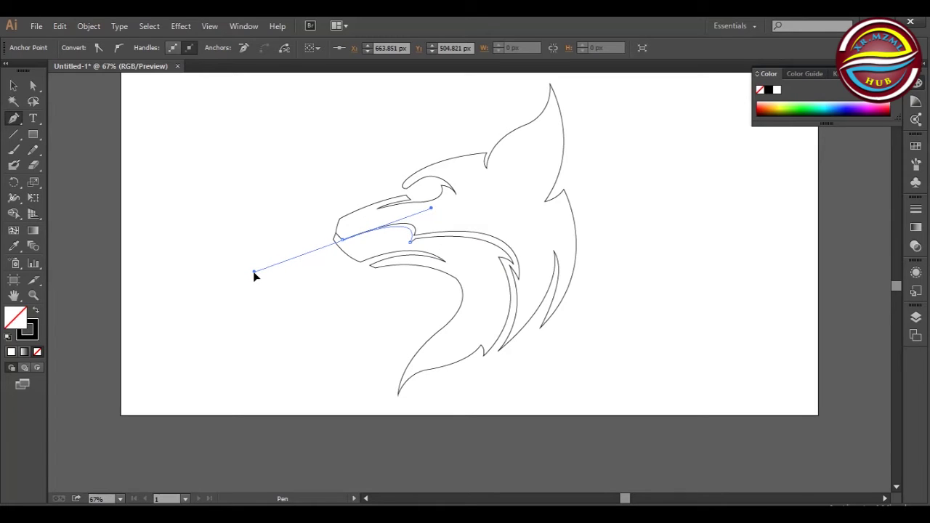
left_click_drag(254, 274, 260, 271)
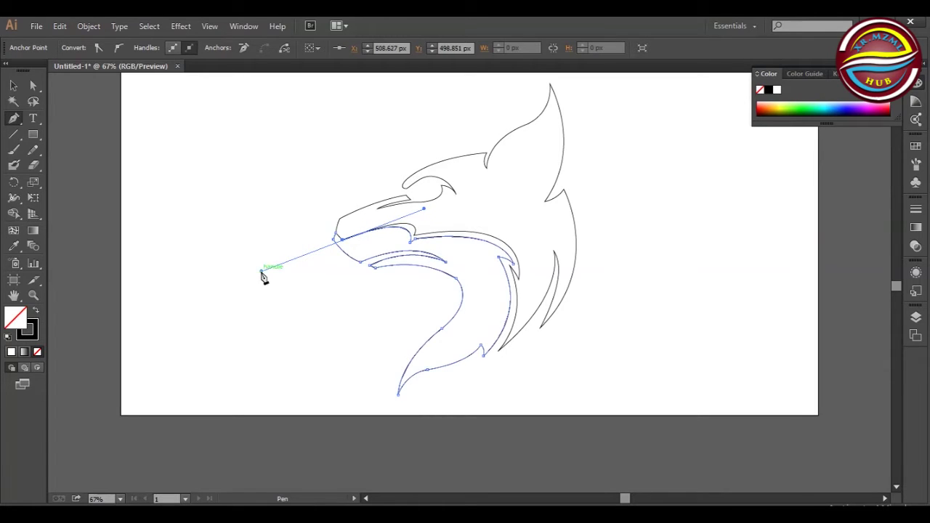
left_click(338, 239)
left_click(391, 252, "ctrl")
left_click_drag(341, 238, 256, 270)
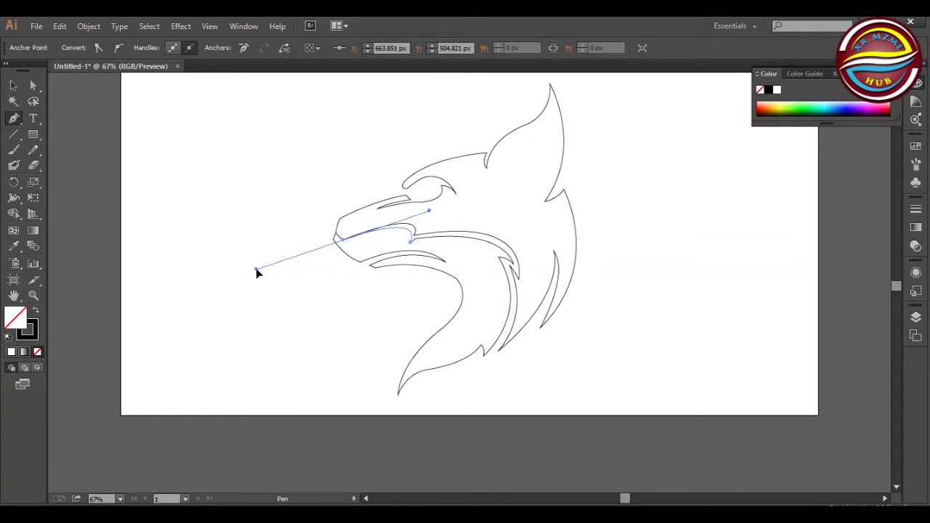
left_click(336, 239)
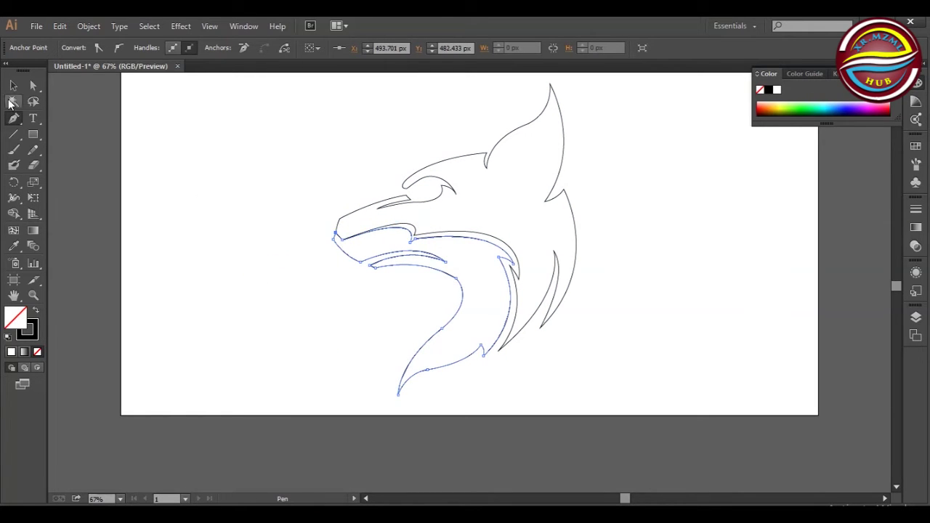
Step: Inspect the jaw, corner and cheek anchors with Direct Selection
key("a")
left_click(411, 241)
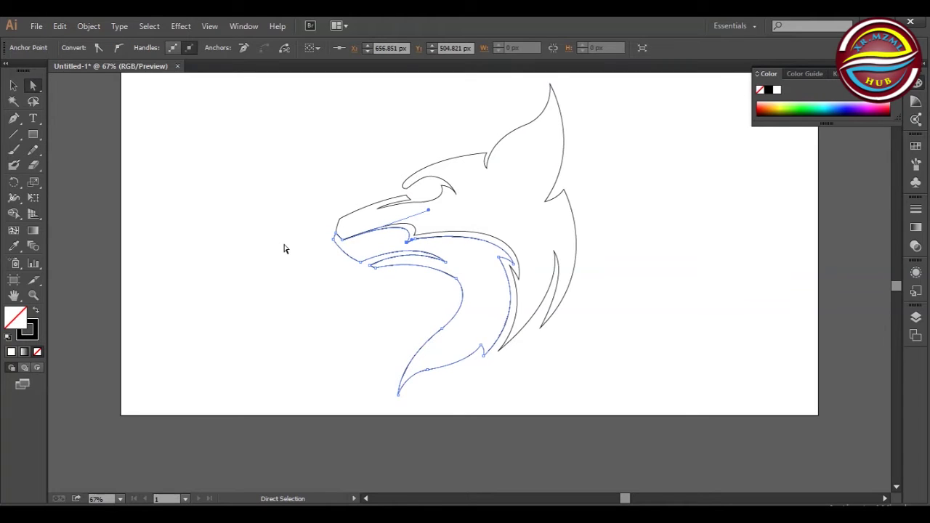
left_click(581, 315)
left_click(483, 351)
left_click(514, 262)
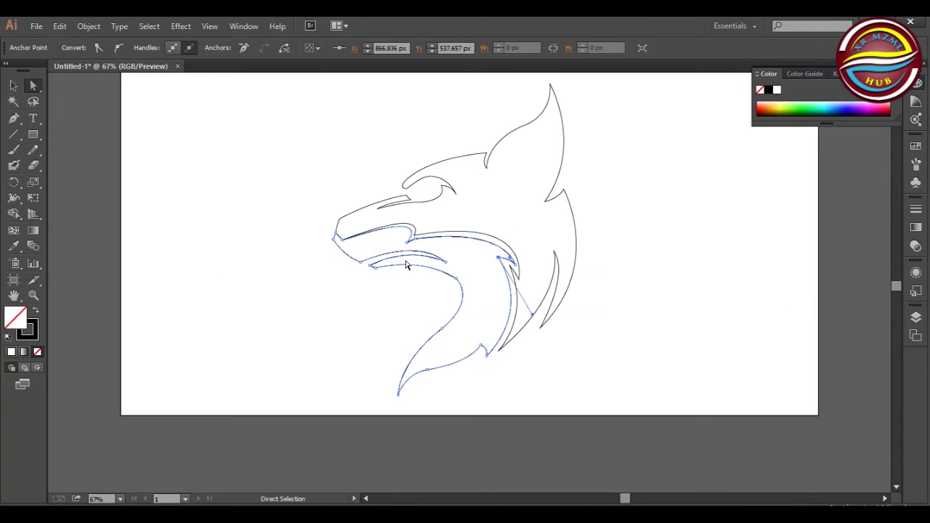
left_click(292, 238)
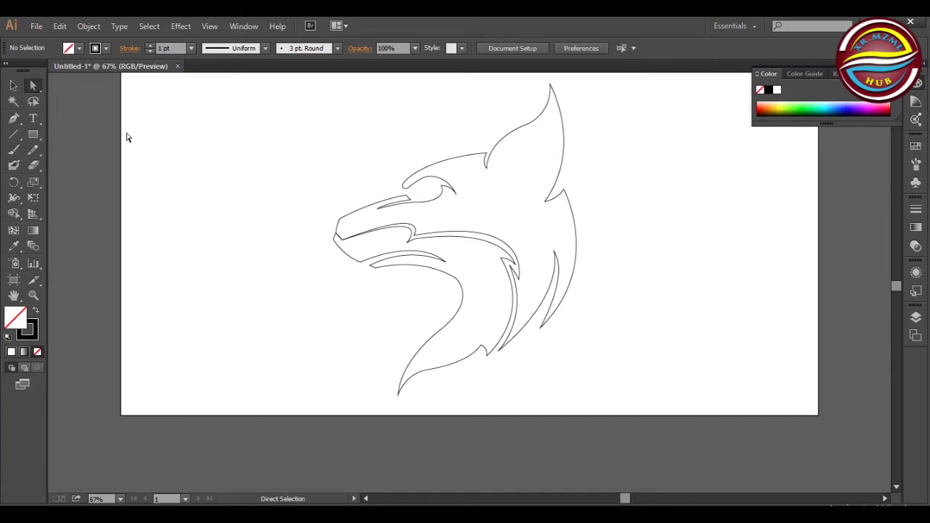
key("p")
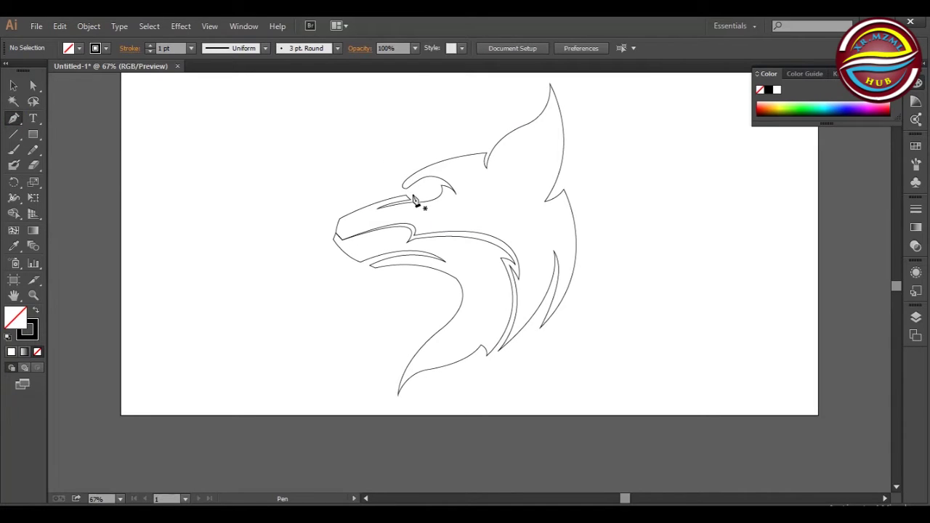
Step: Draw a small three-point eye shape under the brow
left_click_drag(413, 196, 436, 190)
left_click(445, 177)
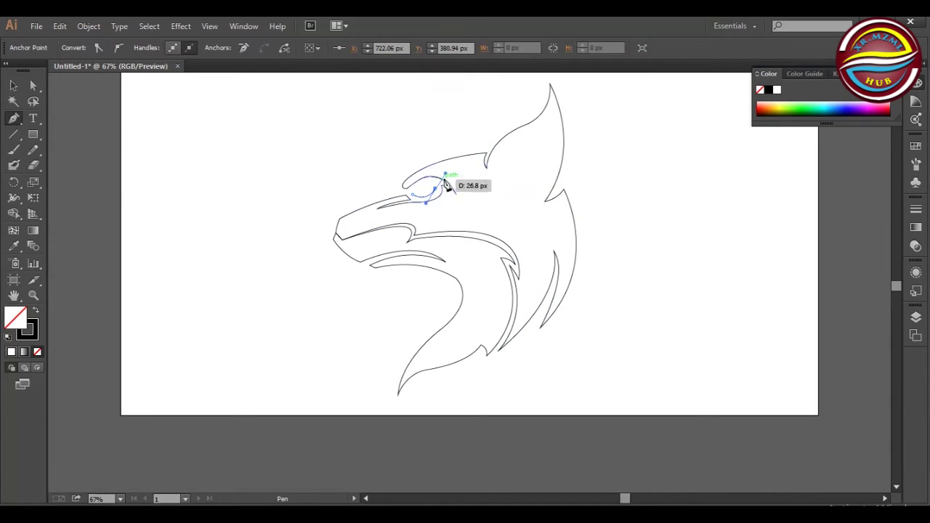
left_click_drag(427, 193, 415, 187)
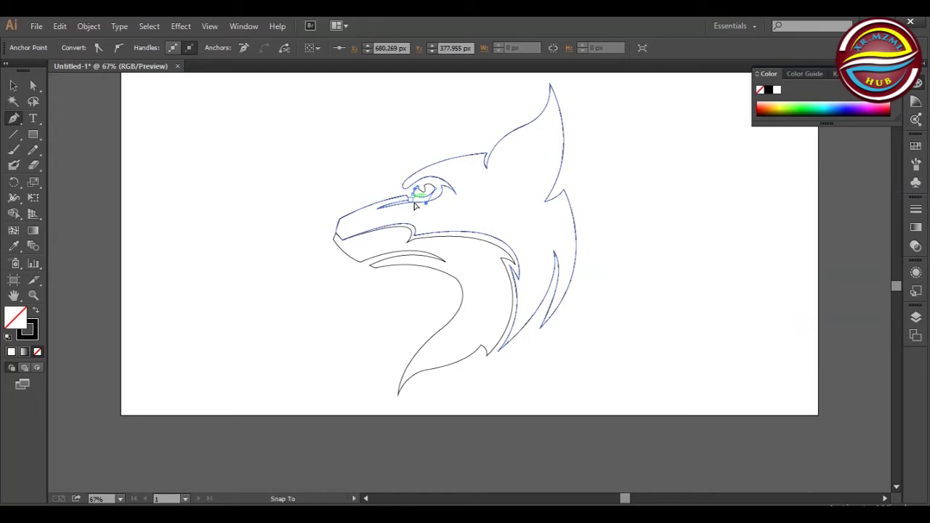
key("v")
left_click(283, 183)
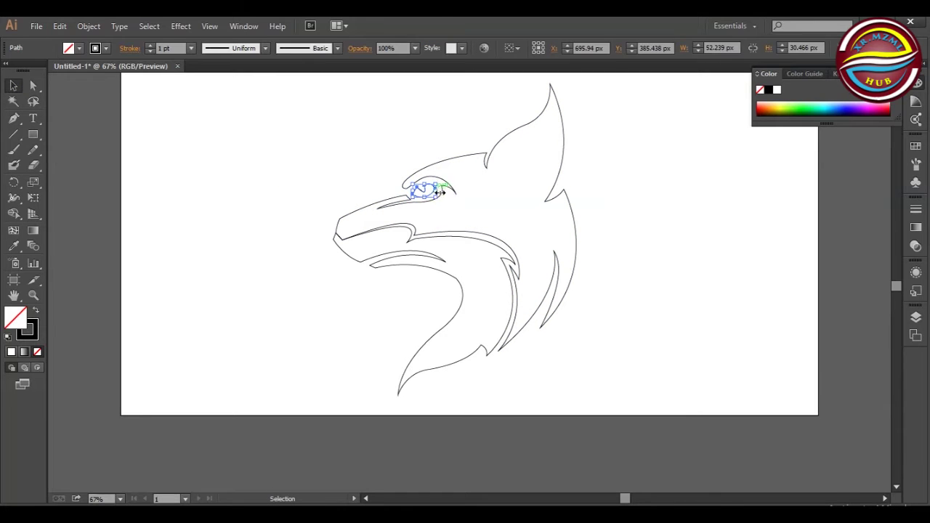
Step: Select an eye anchor with Direct Selection and nudge it into a curled position
left_click(32, 84)
left_click(431, 202)
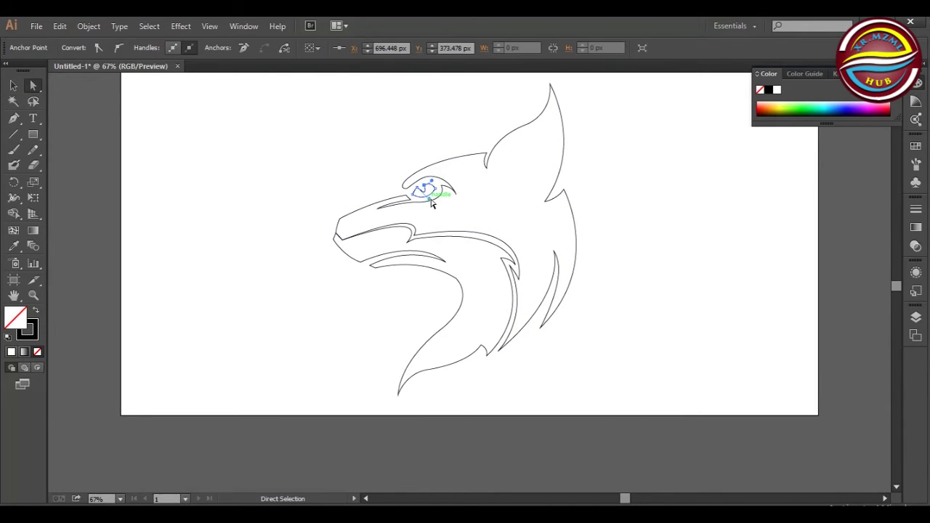
left_click(356, 180)
left_click(429, 196)
left_click(256, 152)
left_click(423, 184)
left_click_drag(426, 196, 425, 191)
left_click(316, 162)
left_click(168, 135)
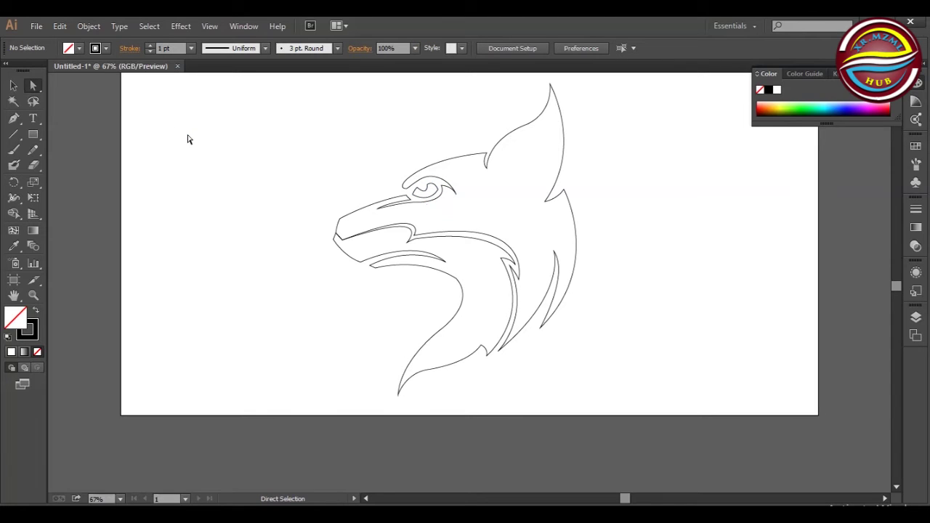
left_click(431, 195)
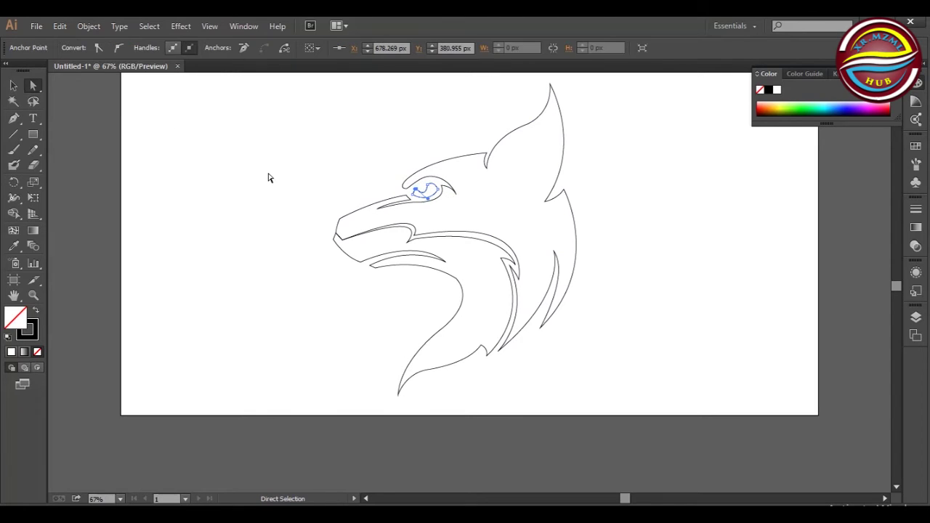
left_click(336, 166)
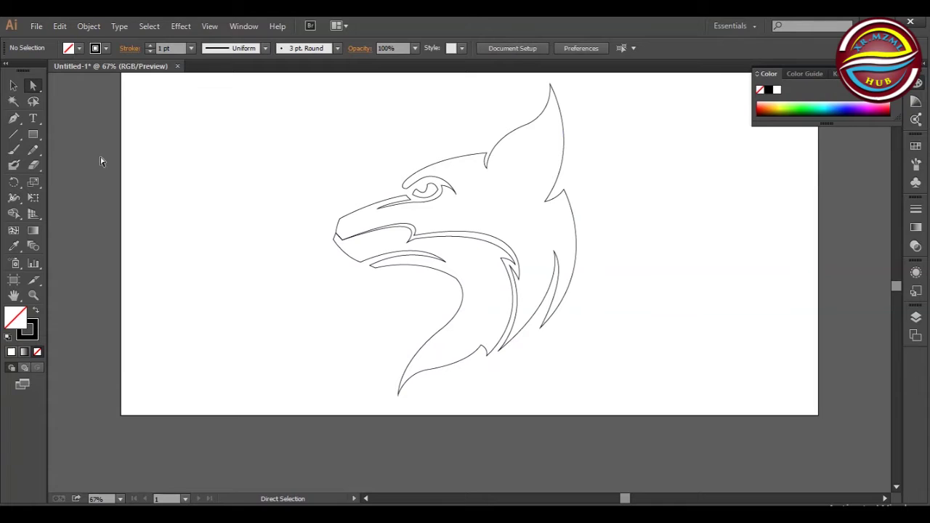
key("p")
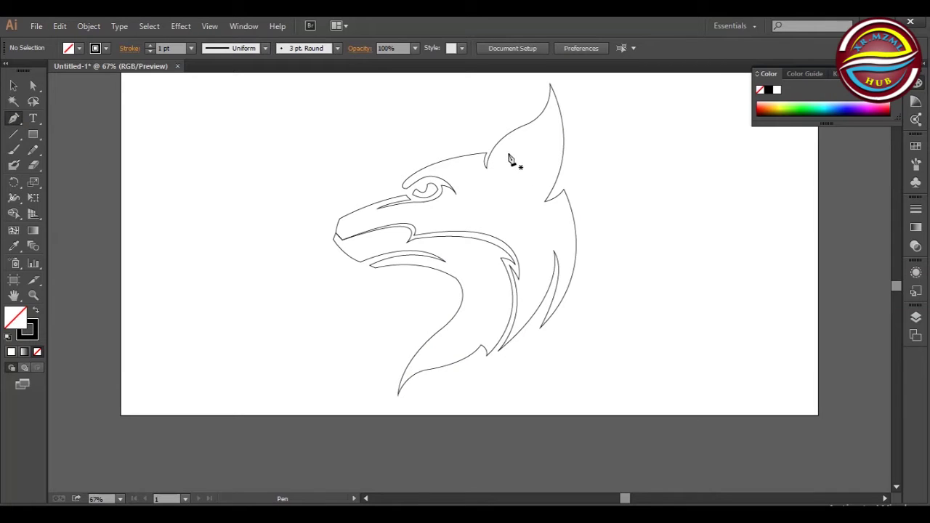
Step: Draw the inner-ear curve up to the ear tip and back down to a sharp lower corner
left_click(504, 149)
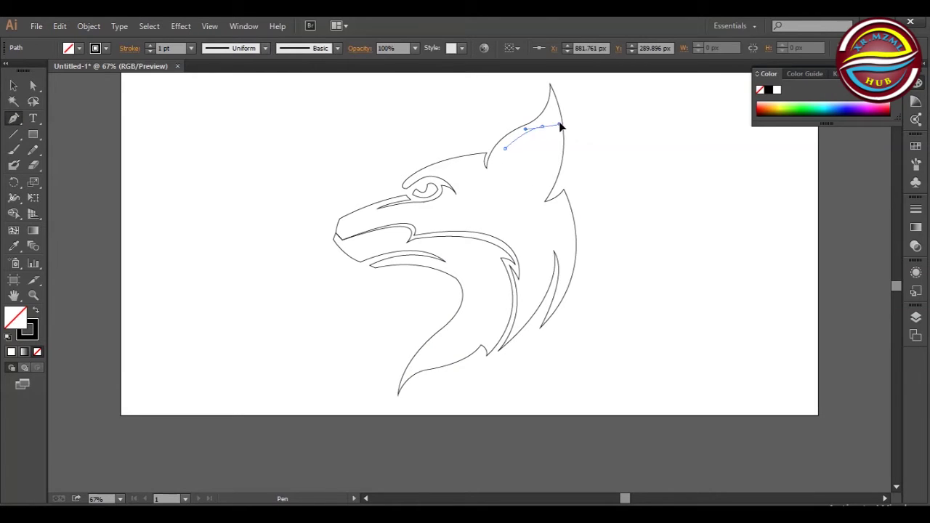
left_click_drag(541, 128, 549, 120)
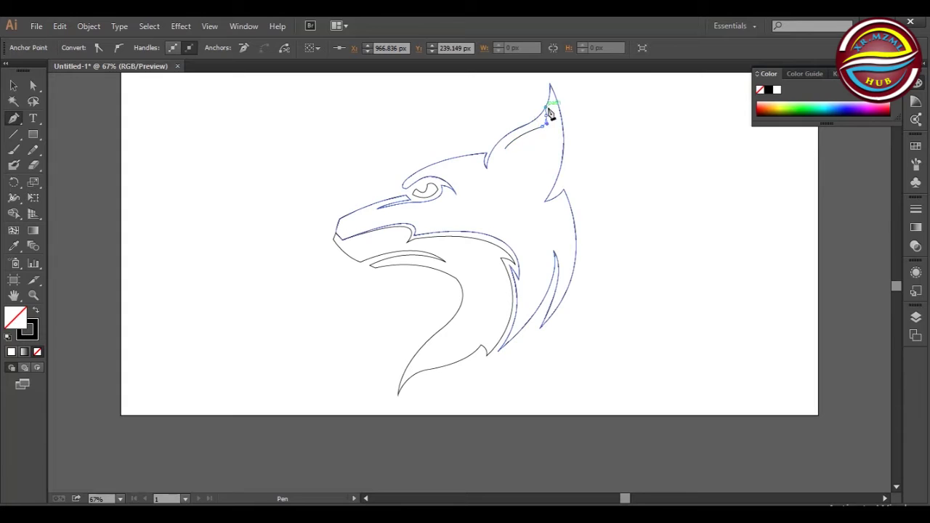
left_click_drag(548, 121, 550, 123)
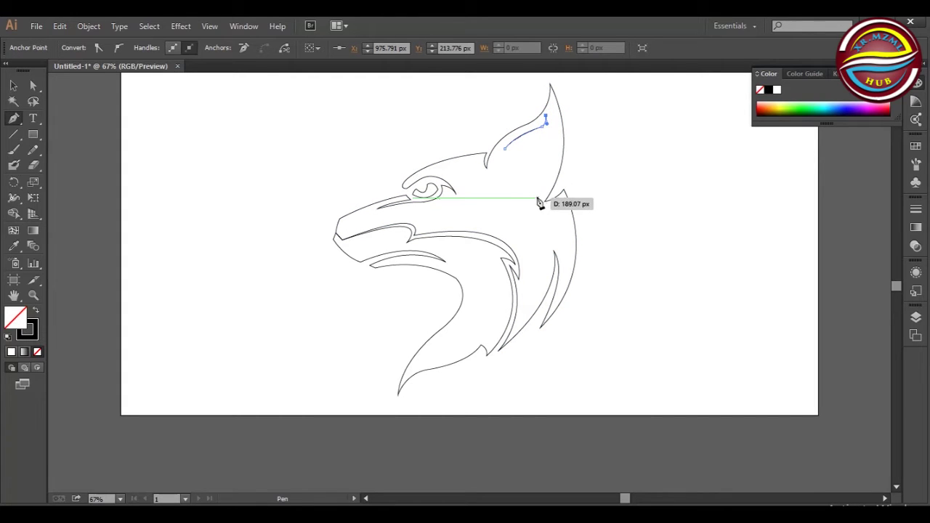
left_click_drag(530, 197, 490, 248)
left_click_drag(529, 197, 528, 176)
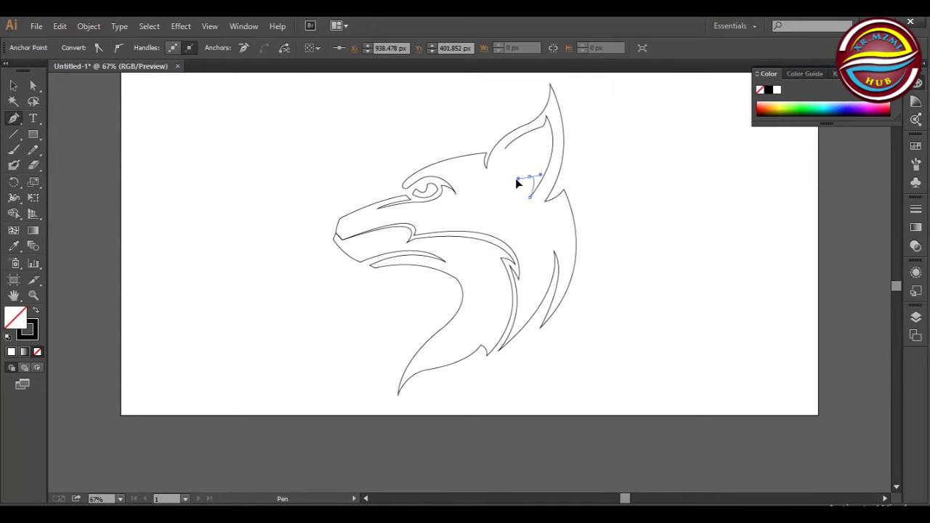
mouse_move(516, 182)
left_mouse_down()
mouse_move(501, 189)
mouse_move(519, 182)
left_mouse_up()
Step: Add jagged fur tufts at the ear base, join them to the inner-ear line, and check anchors
left_click(520, 172)
left_click(514, 155)
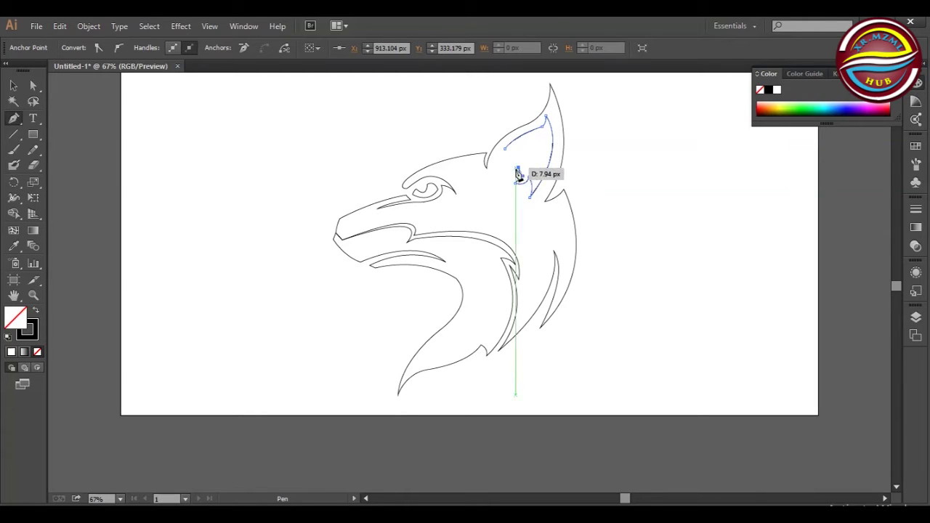
mouse_move(511, 170)
left_mouse_down()
mouse_move(523, 149)
mouse_move(525, 172)
mouse_move(531, 168)
left_mouse_up()
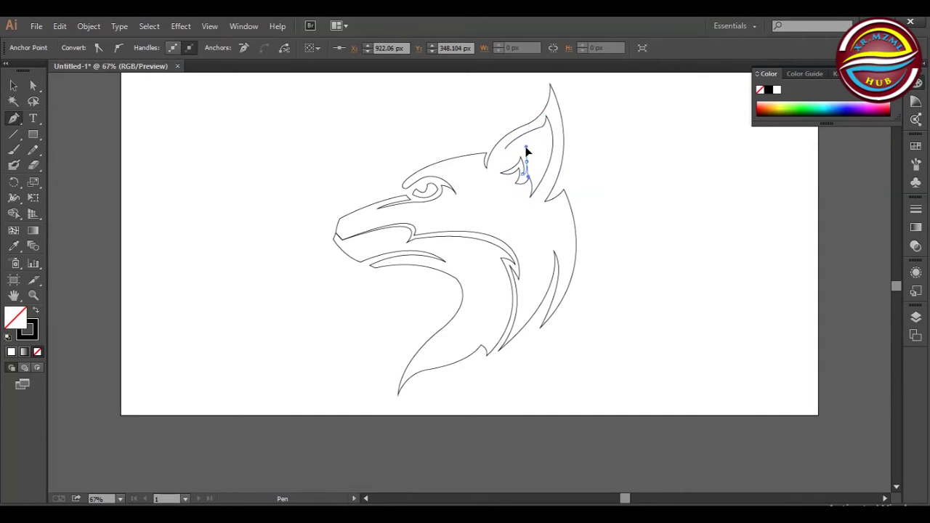
mouse_move(531, 179)
left_mouse_down()
mouse_move(536, 190)
mouse_move(545, 140)
mouse_move(532, 111)
mouse_move(513, 151)
left_mouse_up()
key("ctrl+z")
left_click(532, 111)
left_click(36, 87)
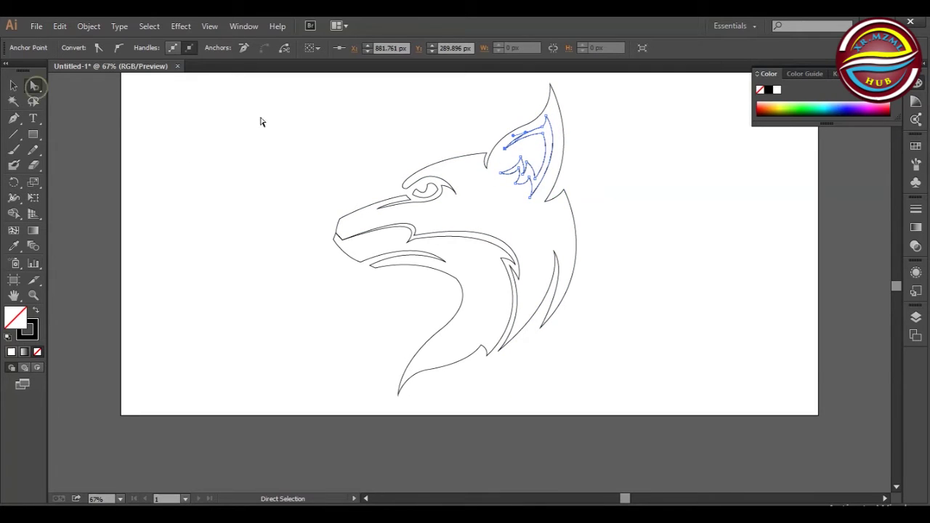
left_click(519, 158)
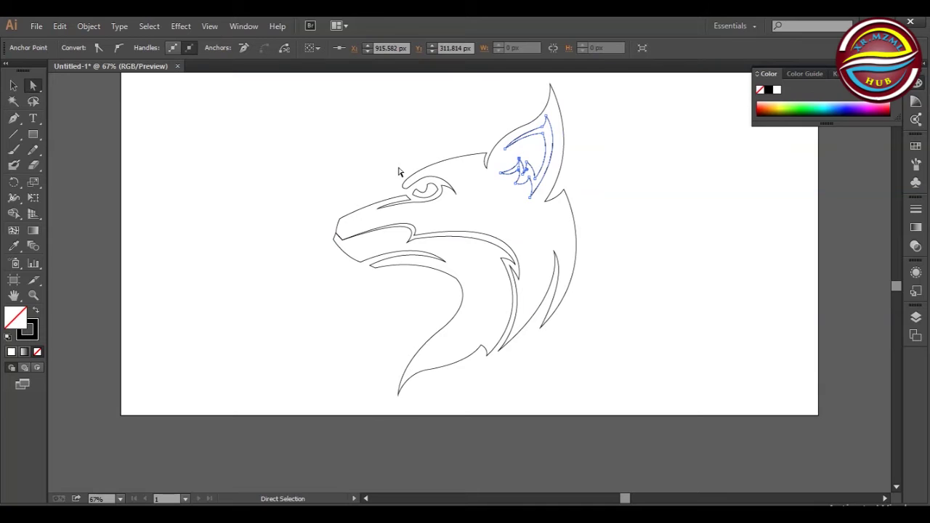
left_click(438, 154)
Step: Check the inner-ear anchors and the head outline path, then clear the selection
left_click(528, 162)
left_click(537, 182)
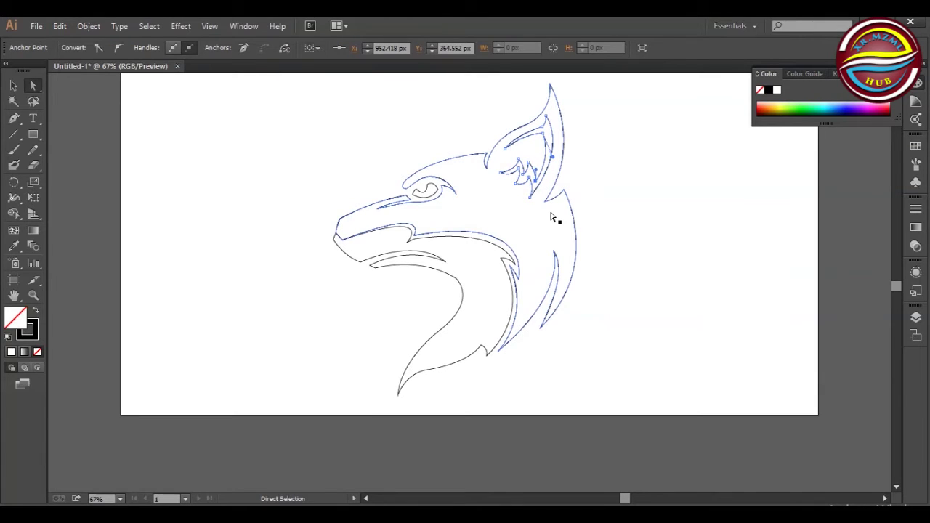
left_click(522, 181)
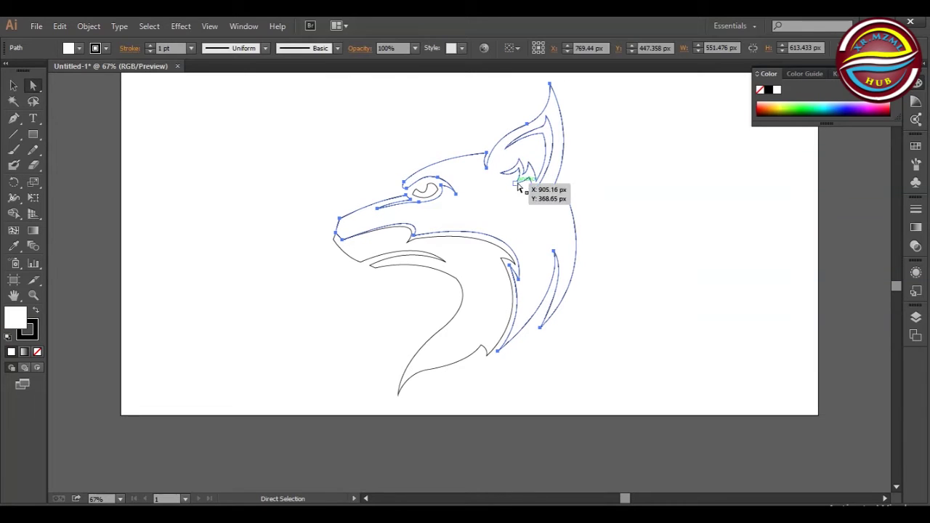
left_click(525, 178)
key("v")
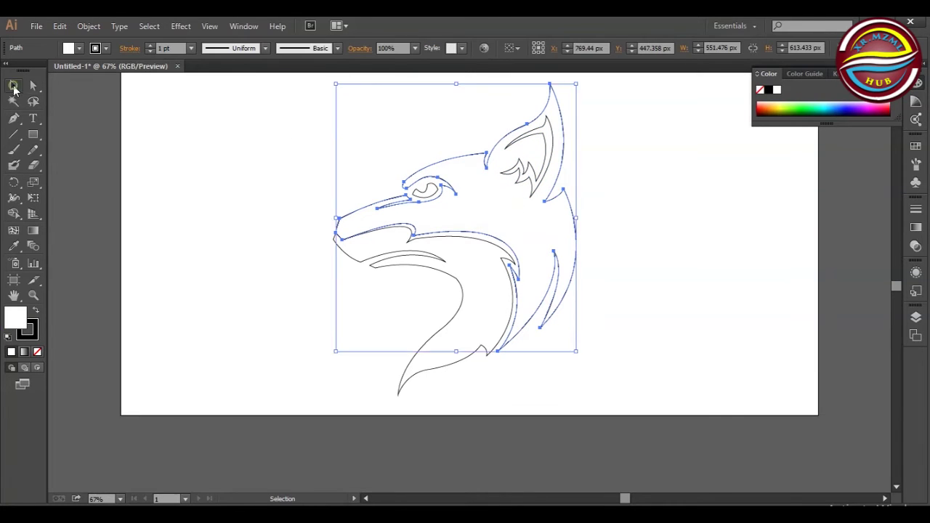
left_click(252, 138)
Step: Select all paths and merge the inner-ear region with Shape Builder, then deselect
key("ctrl+a")
key("shift+m")
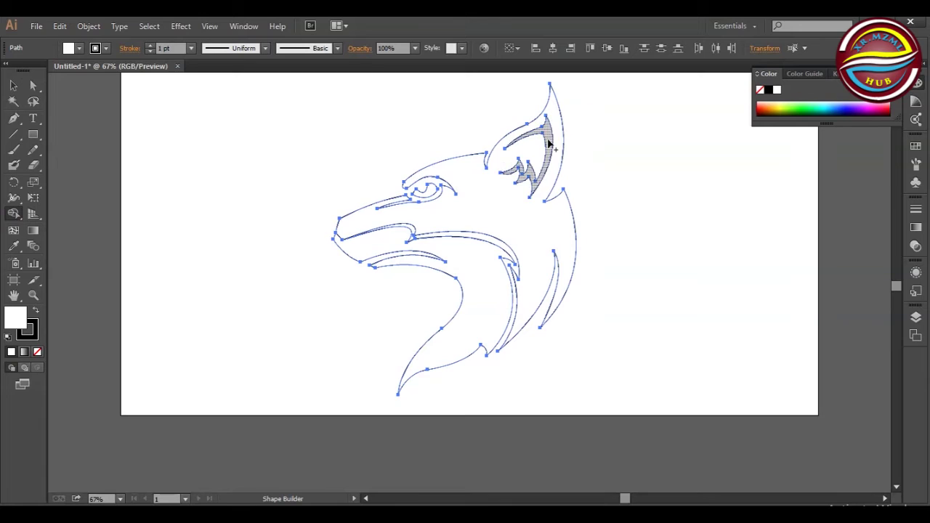
left_click(549, 144)
key("v")
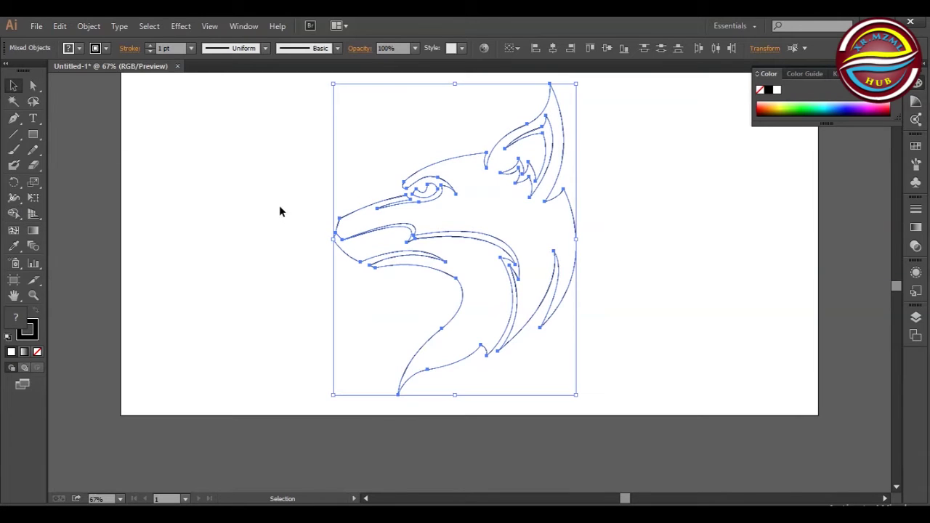
left_click(280, 208)
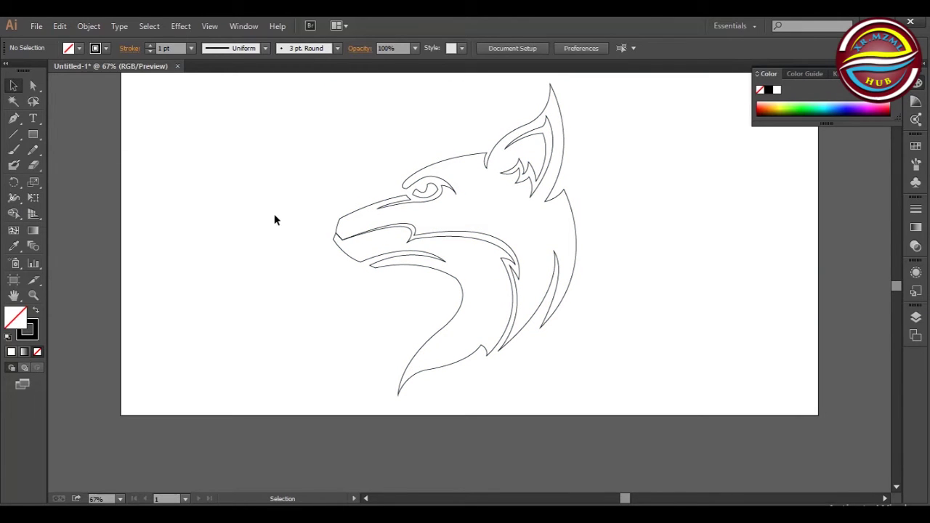
left_click(14, 121)
Step: Continue the path from the nose end along the muzzle top to the eye, curving at the eye
left_click(337, 237)
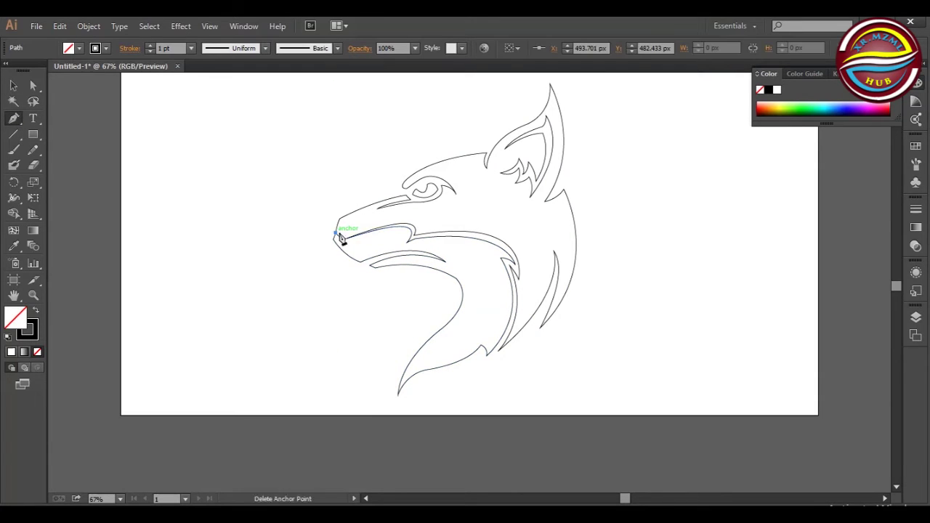
left_click(418, 192)
left_click(420, 198)
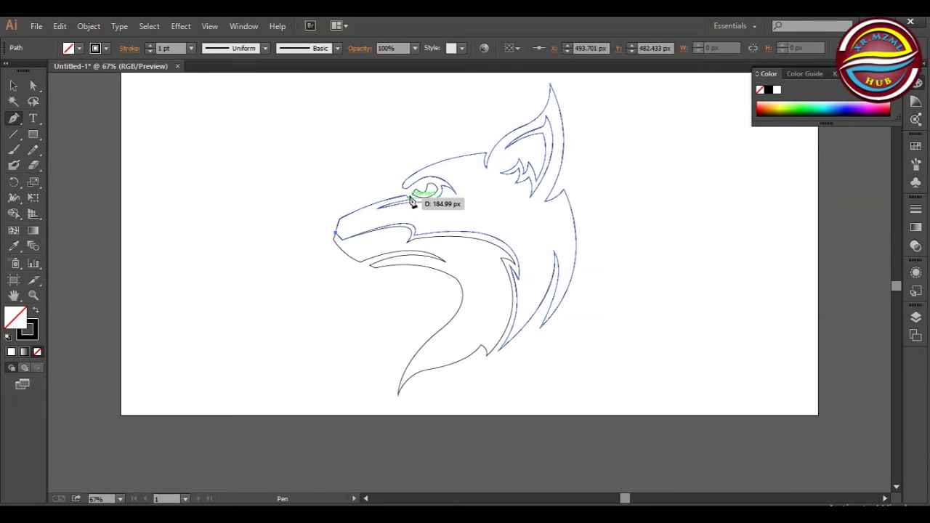
left_click(467, 184)
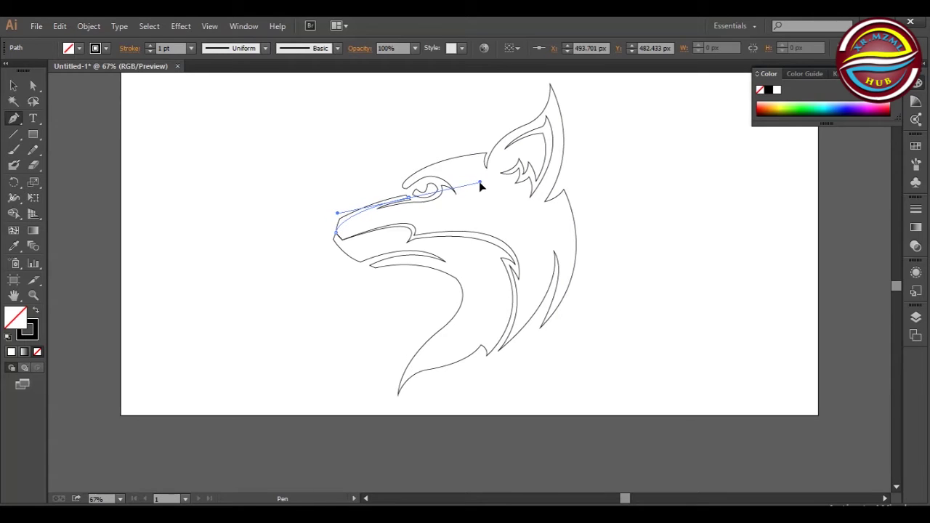
left_click_drag(486, 186, 479, 182)
Step: Break the eye handle and add points forming an extra pointed nose tip, then select all paths
left_click(407, 197)
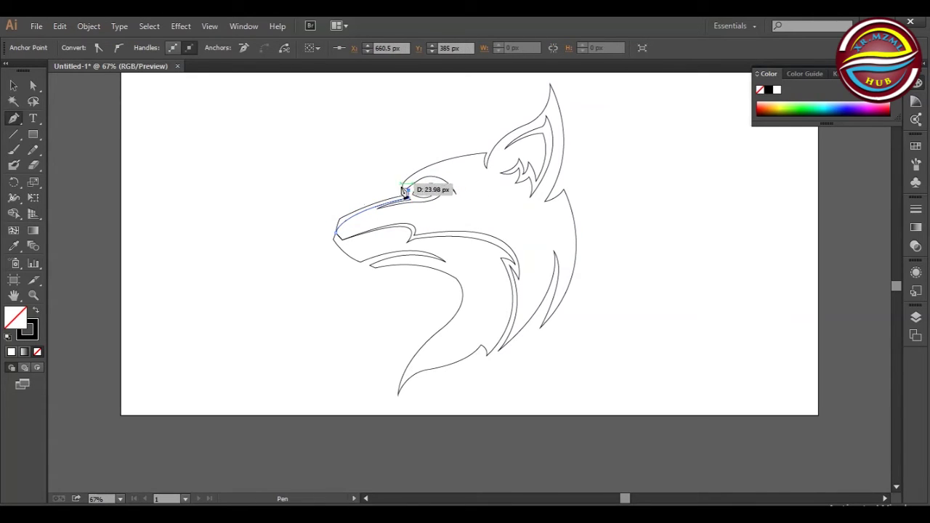
left_click(338, 210)
left_click(316, 228)
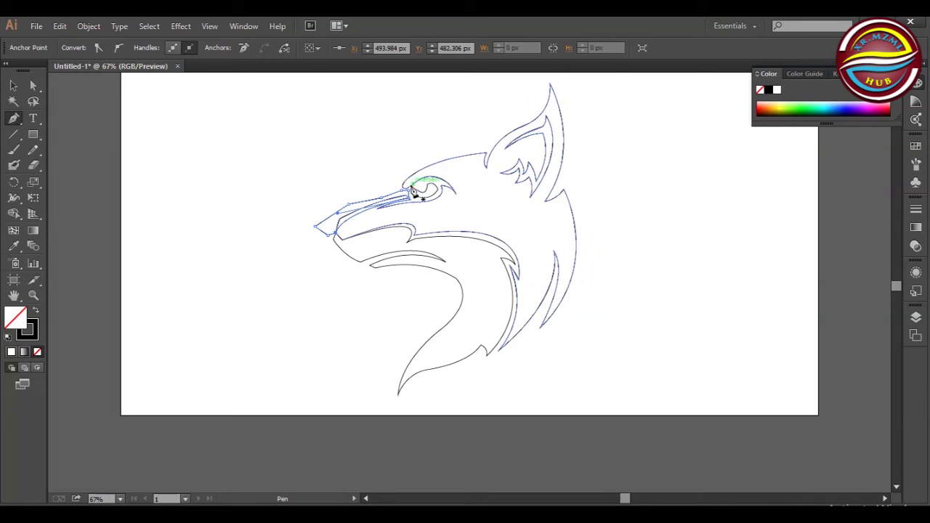
left_click(14, 213)
key("ctrl+a")
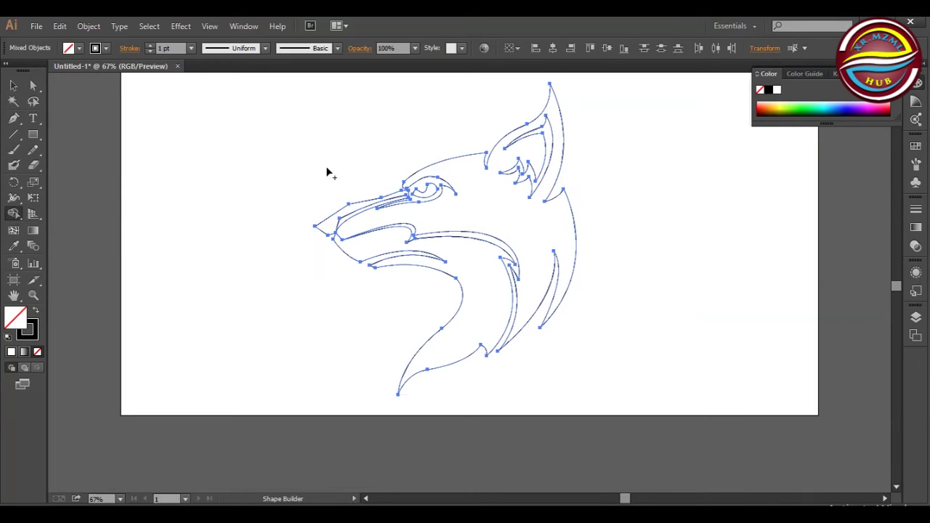
Step: Delete the extra pointed nose region with Shape Builder and begin a brow curve above the eye
left_click(343, 216, "alt")
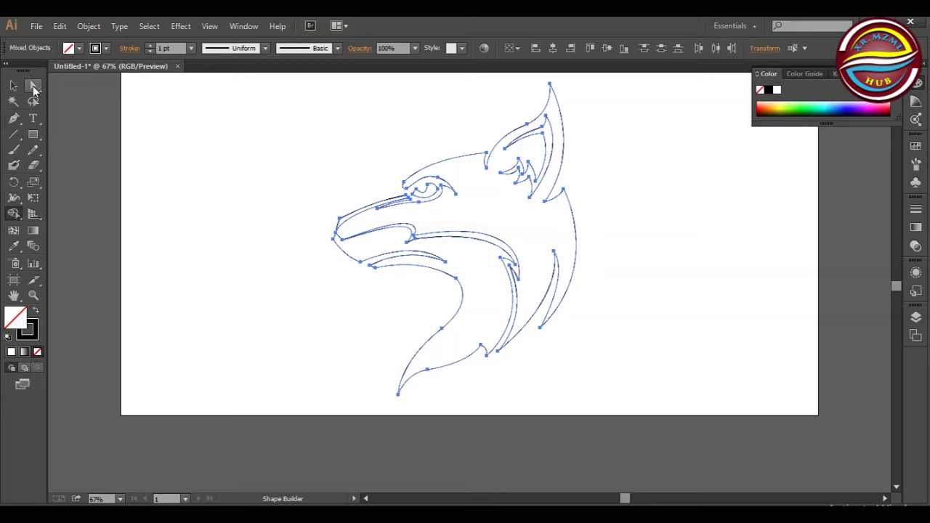
key("p")
key("ctrl+shift+a")
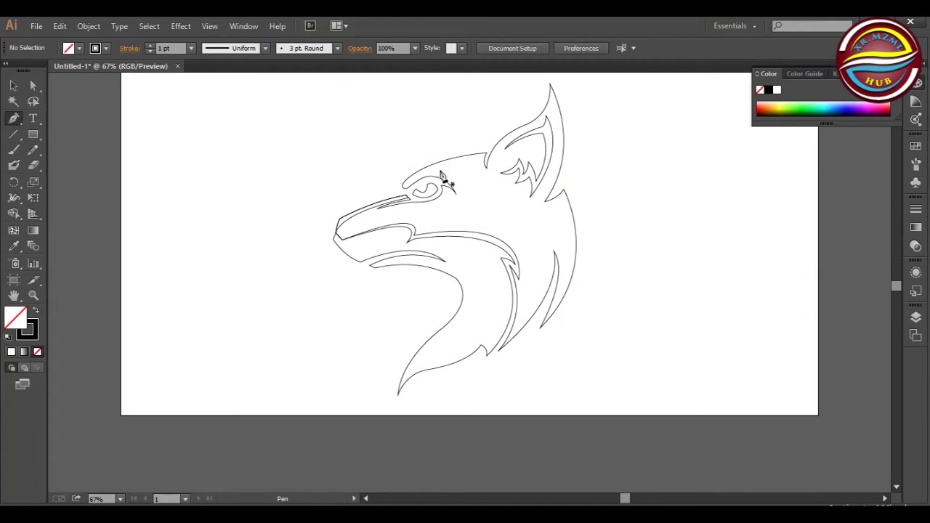
mouse_move(405, 188)
left_mouse_down()
mouse_move(482, 181)
mouse_move(488, 203)
mouse_move(486, 191)
left_mouse_up()
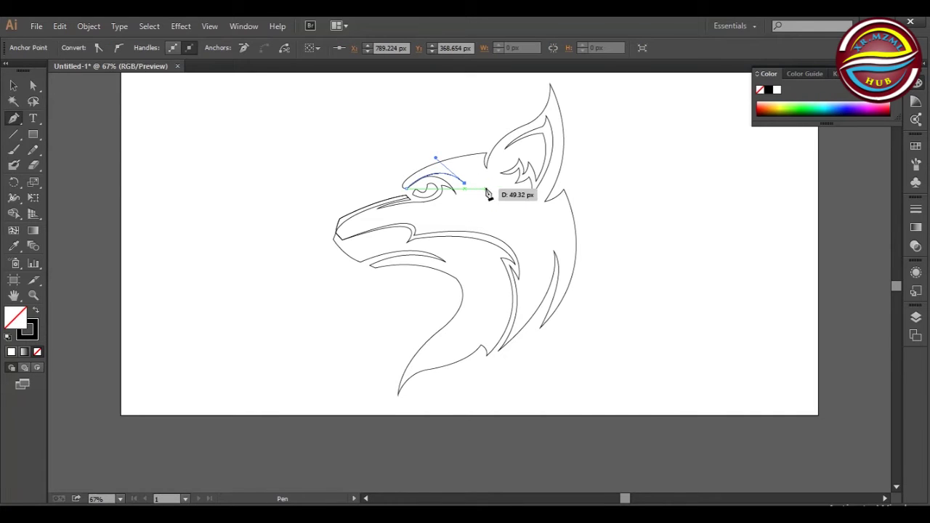
Step: Curve the brow line from above the eye up into the ear and down to its base
mouse_move(484, 191)
left_mouse_down()
mouse_move(469, 187)
mouse_move(496, 196)
left_mouse_up()
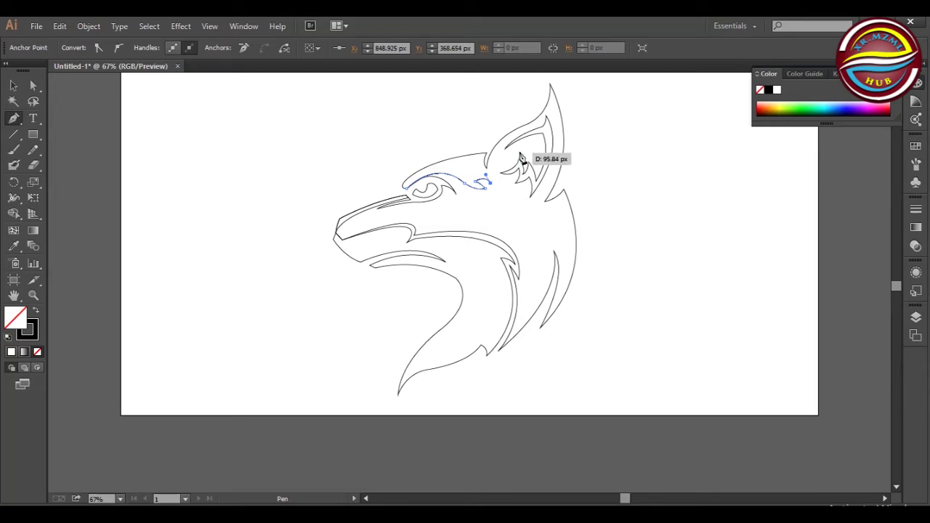
mouse_move(538, 122)
left_mouse_down()
mouse_move(595, 97)
mouse_move(588, 109)
left_mouse_up()
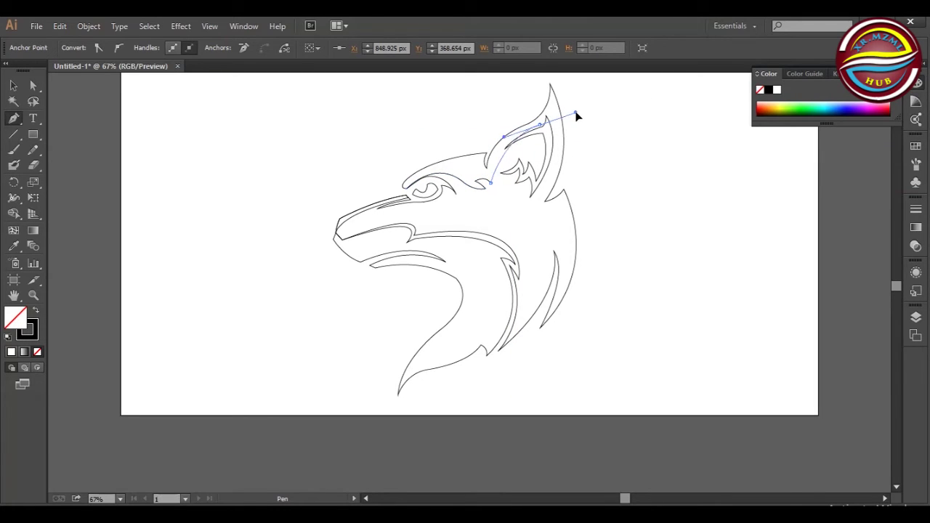
left_click_drag(541, 126, 545, 107)
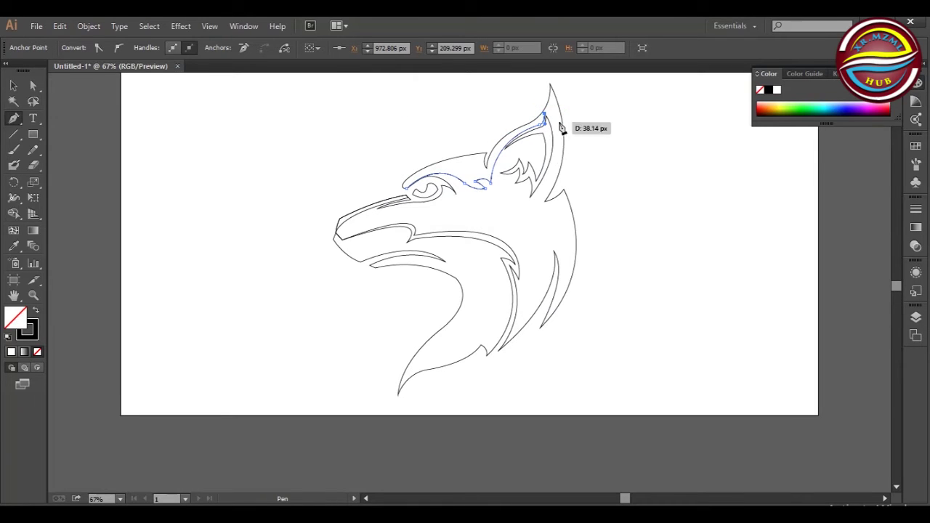
left_click_drag(544, 176, 521, 233)
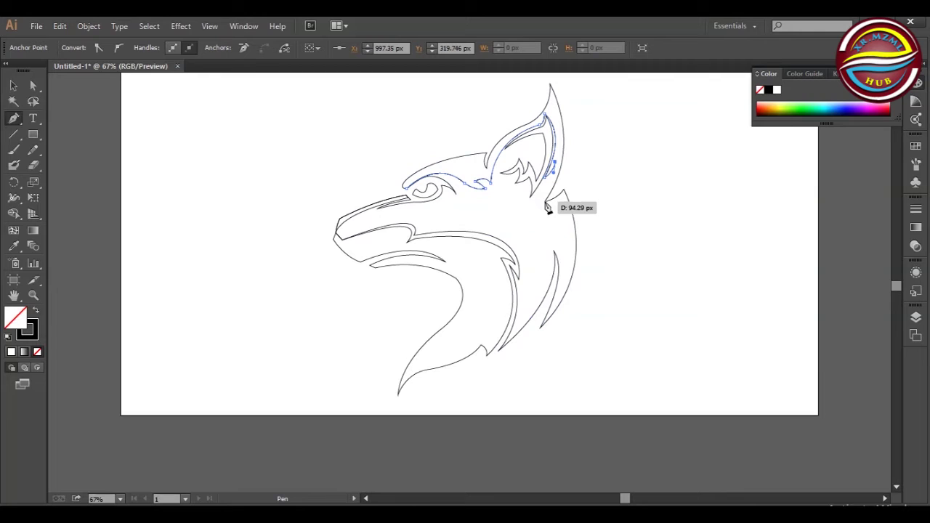
Step: Close the shape with points up the ear's right side and across the head top
left_click(545, 202)
left_click(564, 172)
left_click(581, 129)
scroll(570, 85, "up", 1)
left_click(570, 89)
left_click(541, 86)
left_click(412, 145)
left_click(382, 171)
left_click(383, 194)
Step: Delete the temporary region over the head with Shape Builder
key("ctrl+a")
key("shift+m")
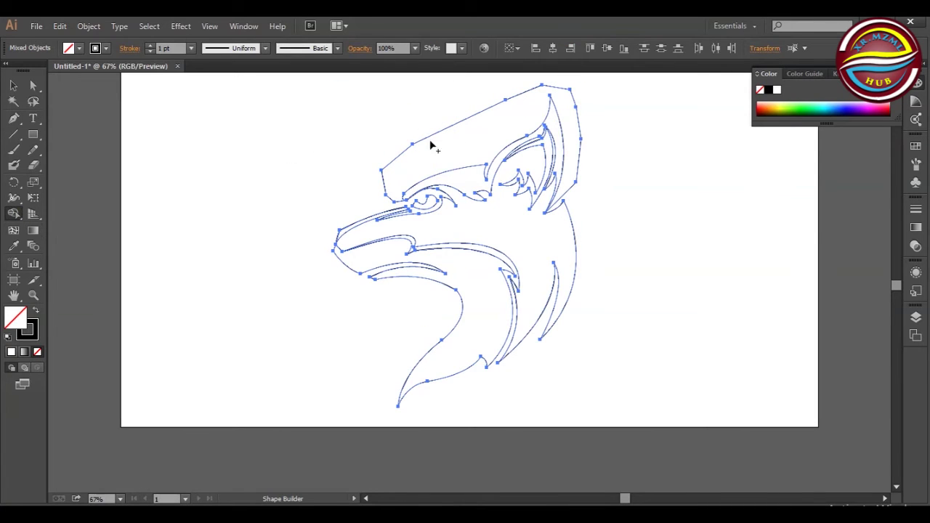
left_click(417, 122, "alt")
left_click(14, 118)
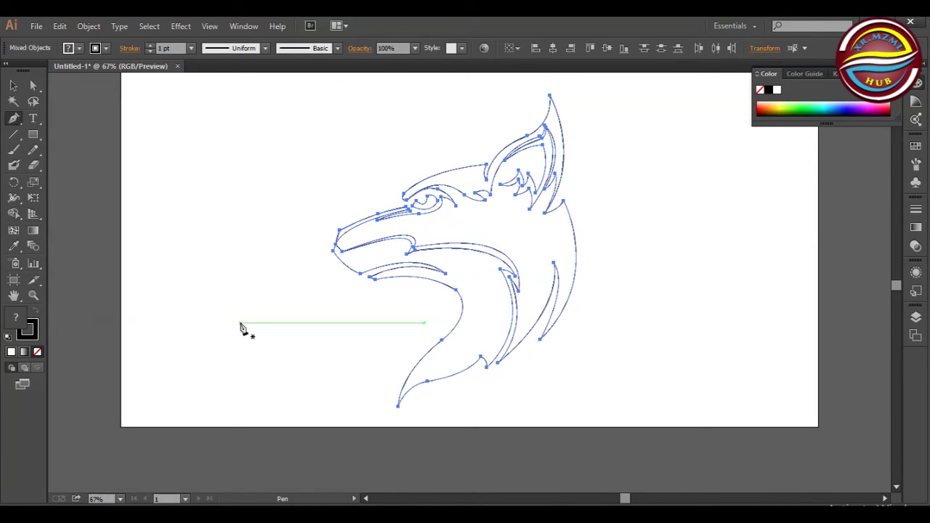
Step: Draw a curved contour from the jaw up the right edge of the neck
mouse_move(487, 371)
left_mouse_down()
mouse_move(511, 336)
mouse_move(512, 346)
mouse_move(514, 328)
left_mouse_up()
left_click_drag(523, 339, 528, 297)
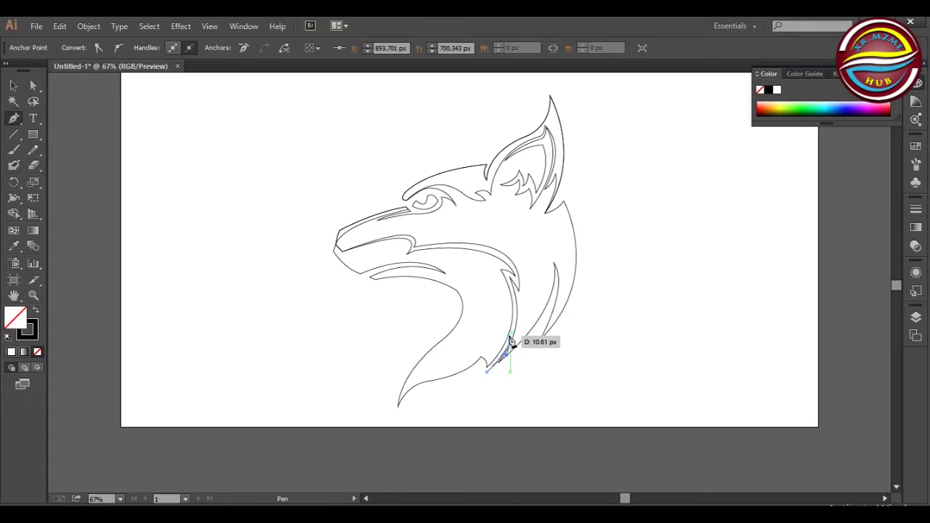
left_click(535, 254)
left_click_drag(530, 276, 556, 269)
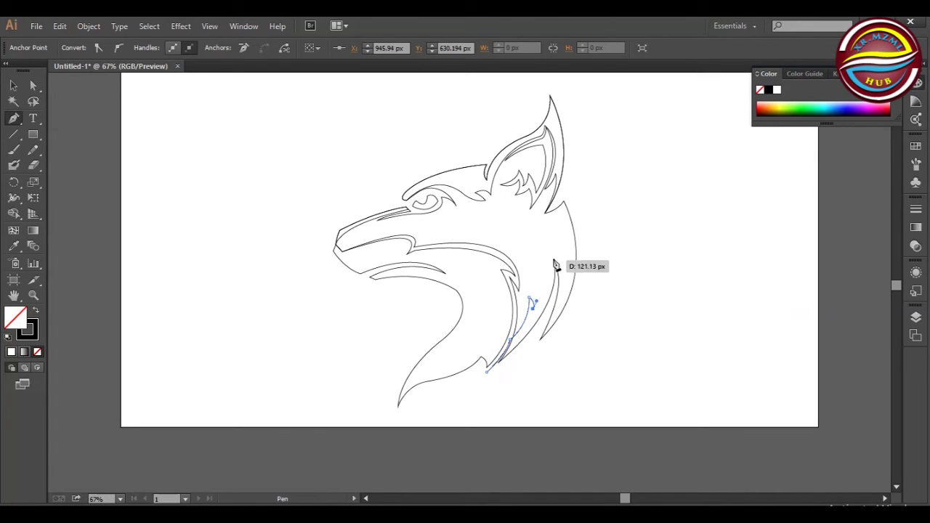
mouse_move(543, 246)
left_mouse_down()
mouse_move(567, 292)
mouse_move(556, 318)
left_mouse_up()
left_click_drag(563, 285, 564, 295)
mouse_move(557, 206)
left_mouse_down()
mouse_move(528, 159)
mouse_move(564, 164)
left_mouse_up()
Step: Close the neck shape with corner points down the right side and across the bottom
left_click(581, 201)
left_click(601, 253)
left_click(592, 337)
left_click(537, 405)
left_click(479, 395)
left_click(486, 370)
Step: Delete the extra region right of the neck with Shape Builder
key("ctrl+a")
left_click(13, 212)
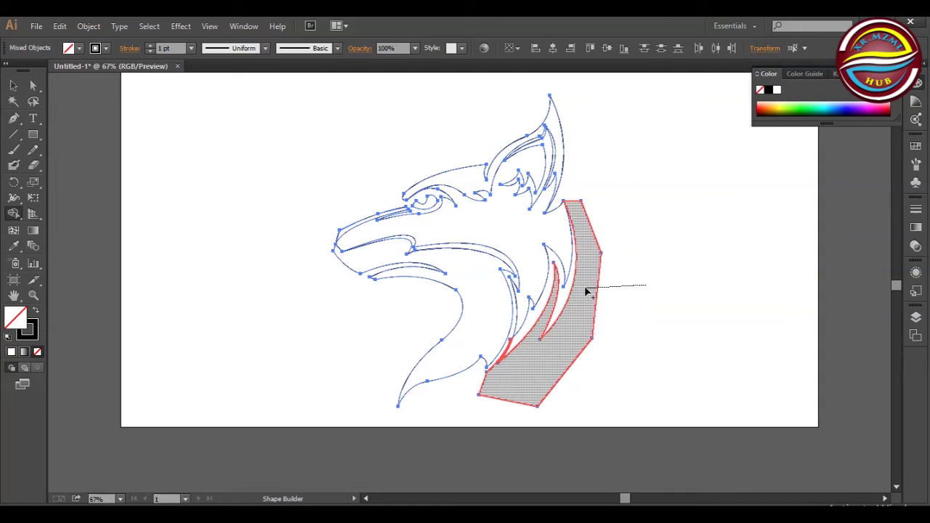
left_click(586, 291, "alt")
left_click(13, 118)
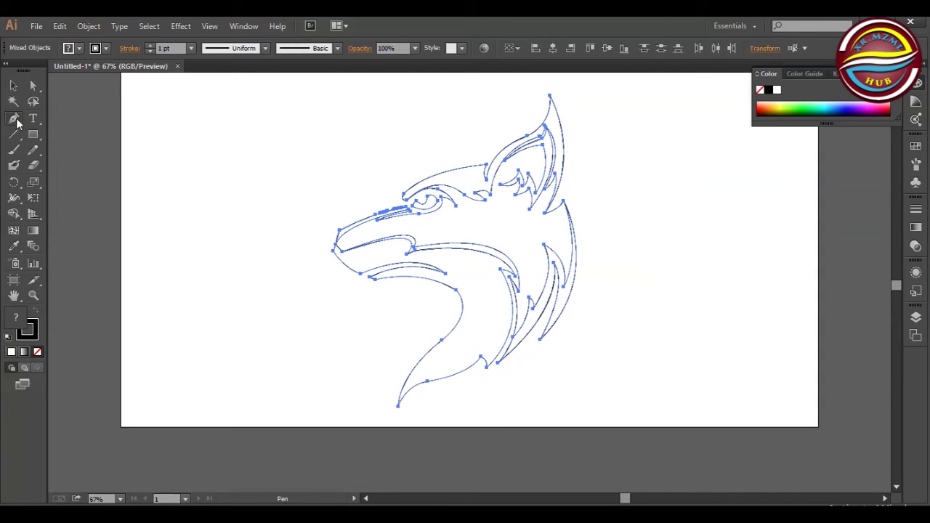
Step: Draw a curved contour under the jaw, joining it to the existing outline
left_click(358, 276)
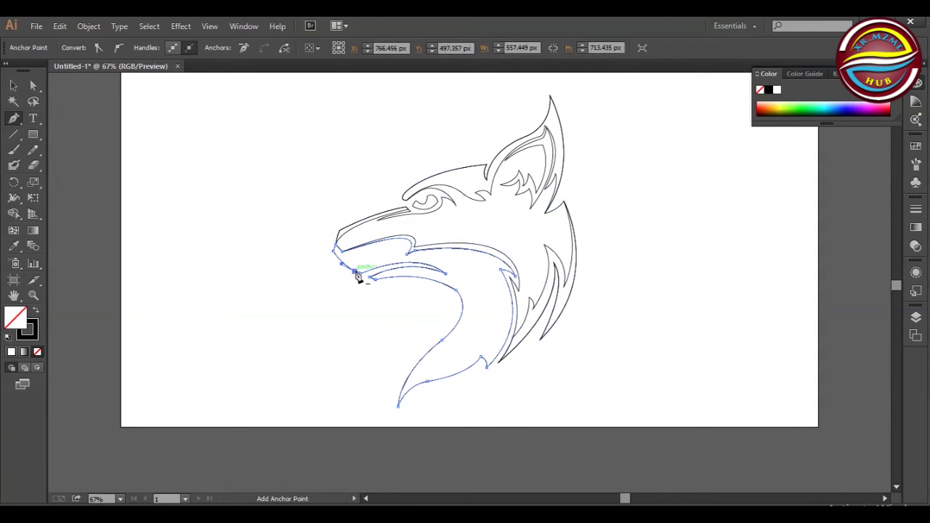
key("ctrl+z")
left_click(284, 269, "ctrl")
left_click(351, 268)
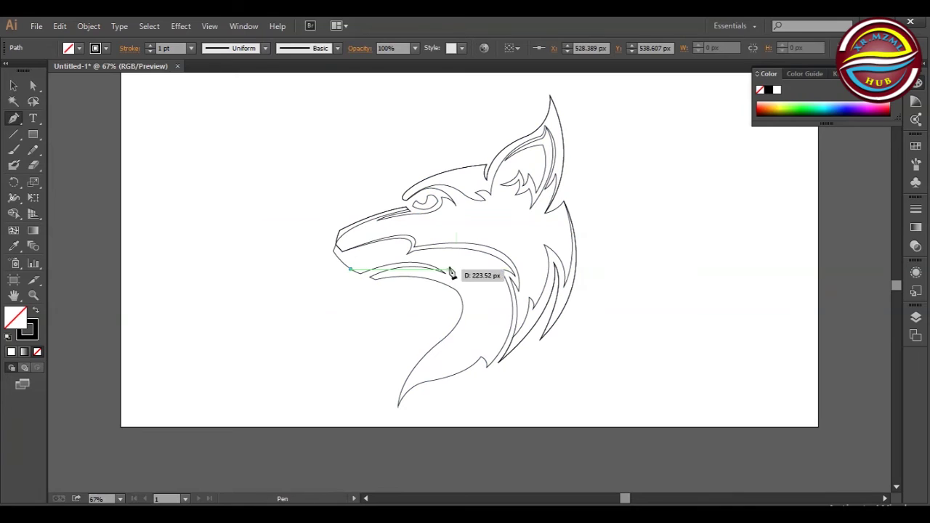
mouse_move(424, 258)
left_mouse_down()
mouse_move(456, 266)
mouse_move(472, 247)
mouse_move(440, 266)
left_mouse_up()
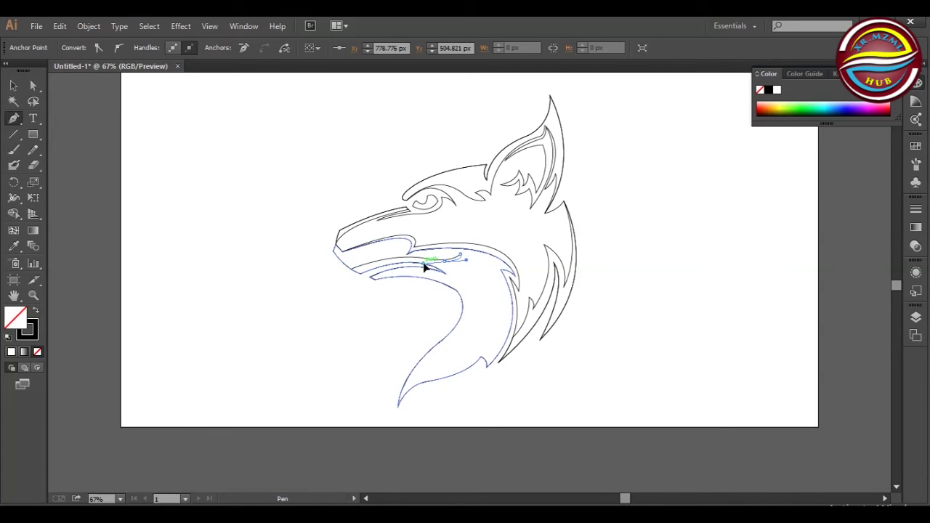
mouse_move(447, 264)
left_mouse_down()
mouse_move(429, 271)
mouse_move(487, 297)
left_mouse_up()
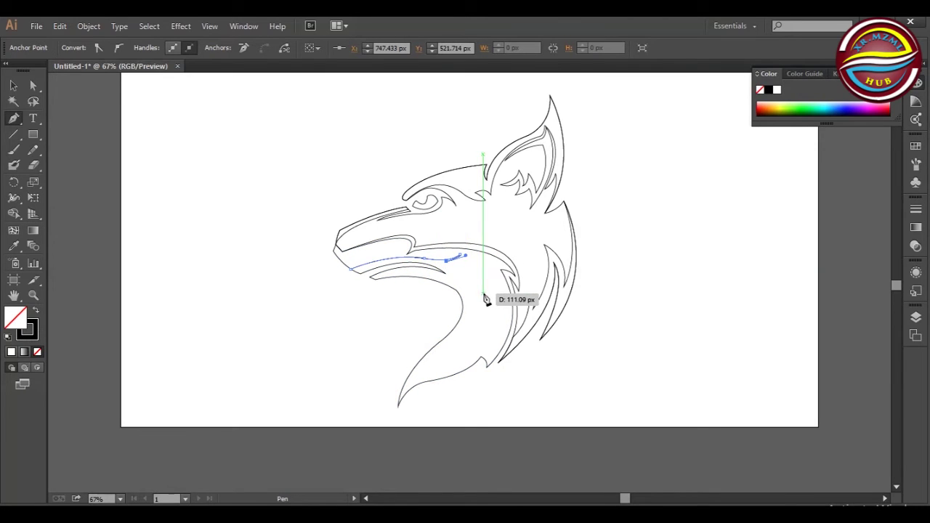
mouse_move(470, 248)
left_mouse_down()
mouse_move(470, 334)
mouse_move(460, 255)
left_mouse_up()
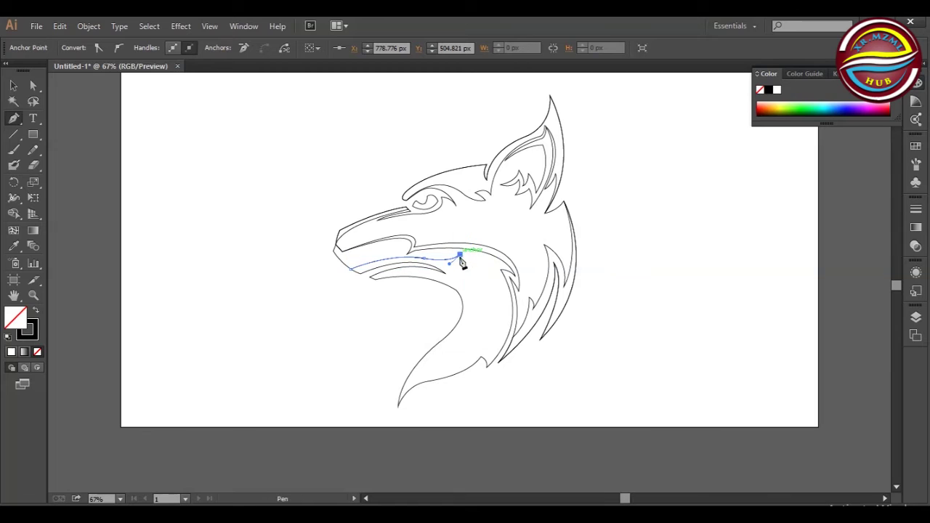
left_click(445, 273)
Step: Continue the contour down the inner neck to the chest tip and close it at the jaw
mouse_move(455, 264)
left_mouse_down()
mouse_move(490, 305)
mouse_move(485, 329)
mouse_move(492, 307)
mouse_move(480, 285)
left_mouse_up()
mouse_move(469, 343)
left_mouse_down()
mouse_move(469, 351)
mouse_move(472, 338)
left_mouse_up()
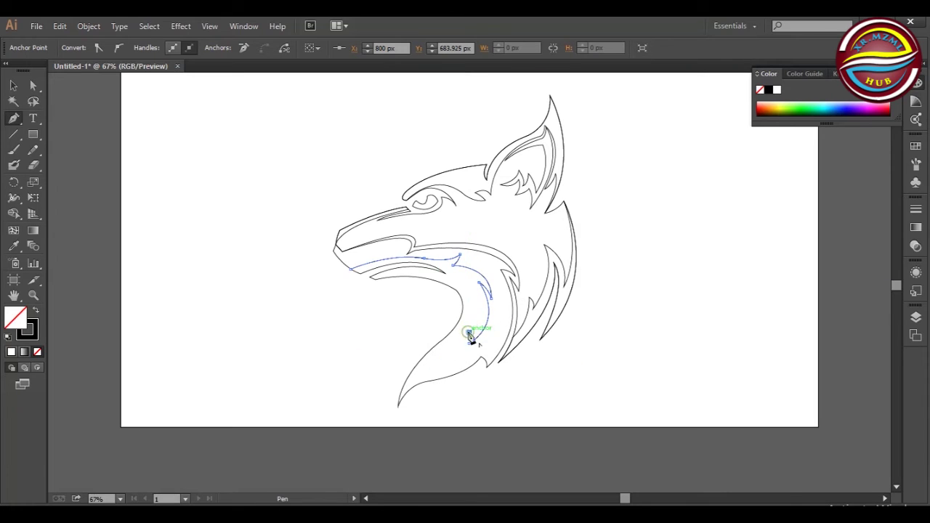
left_click_drag(398, 405, 388, 450)
key("ctrl+z")
left_click(429, 369)
mouse_move(398, 402)
left_mouse_down()
mouse_move(392, 428)
mouse_move(394, 407)
left_mouse_up()
left_click(365, 397)
left_click(351, 287)
Step: Remove the excess region left of the neck with Shape Builder and deselect everything
left_click(14, 213)
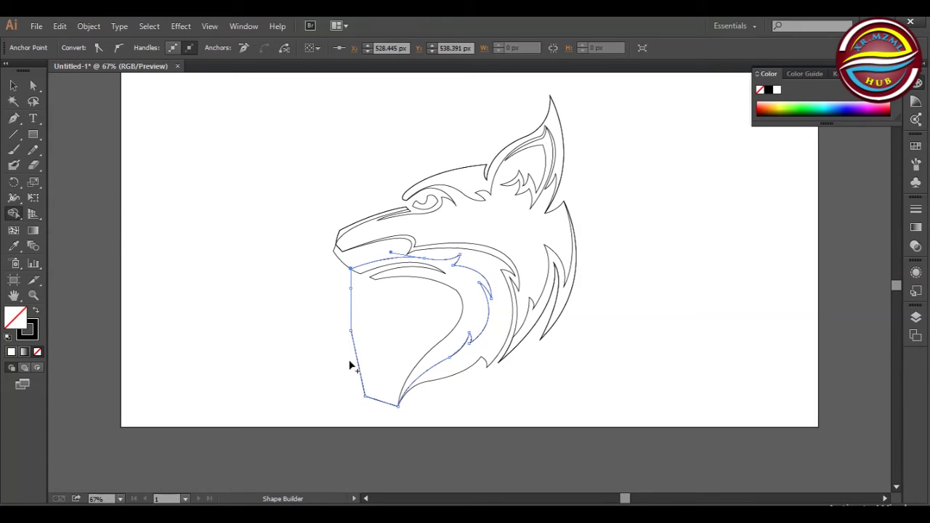
key("ctrl+a")
left_click_drag(383, 348, 384, 347)
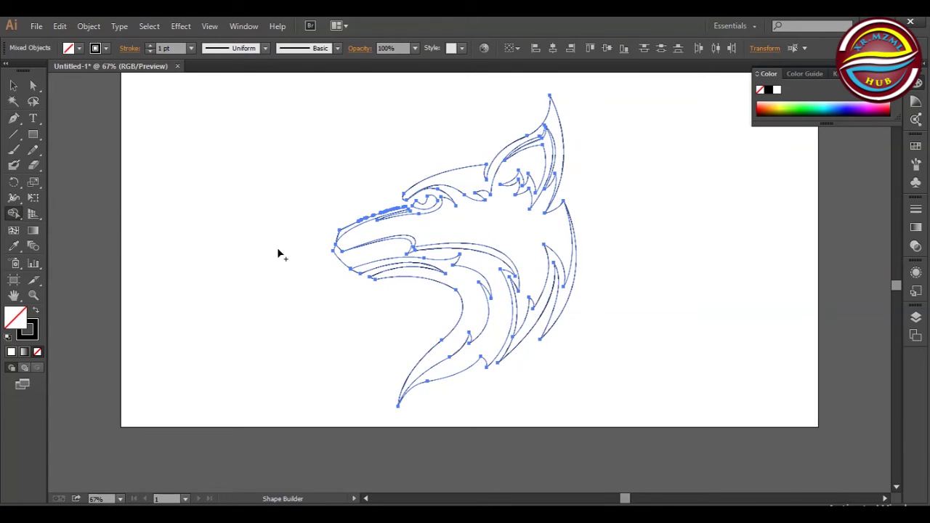
key("ctrl+a")
key("v")
left_click(227, 191)
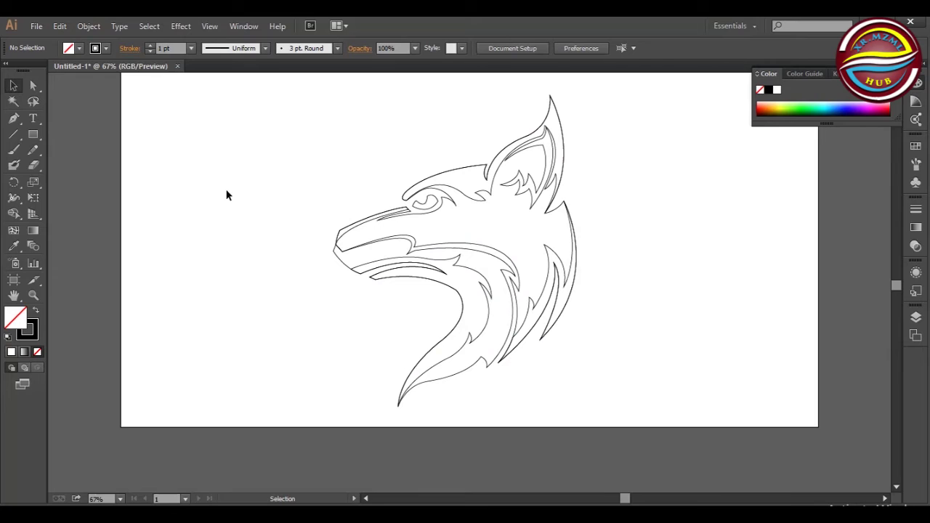
Step: Start the outer outline below the jaw, curving around the chin and snout tip to the snout top
key("p")
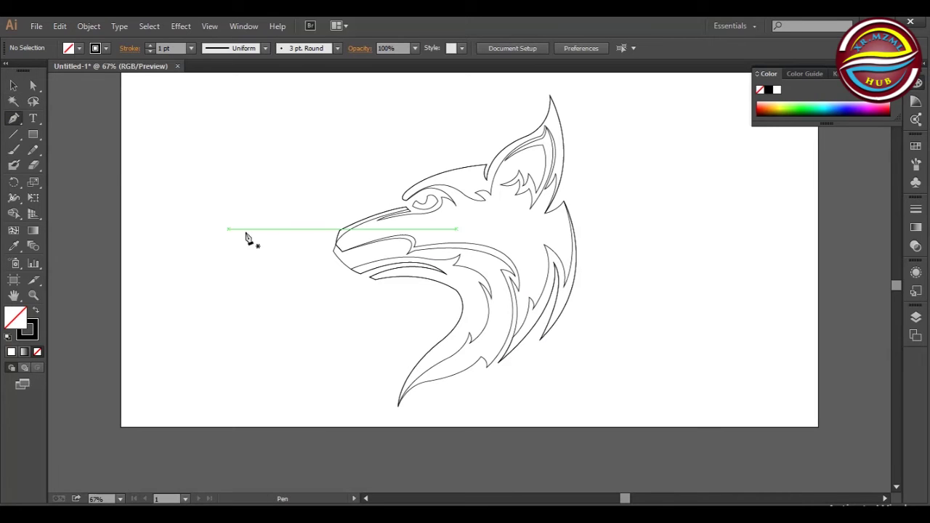
left_click(374, 290)
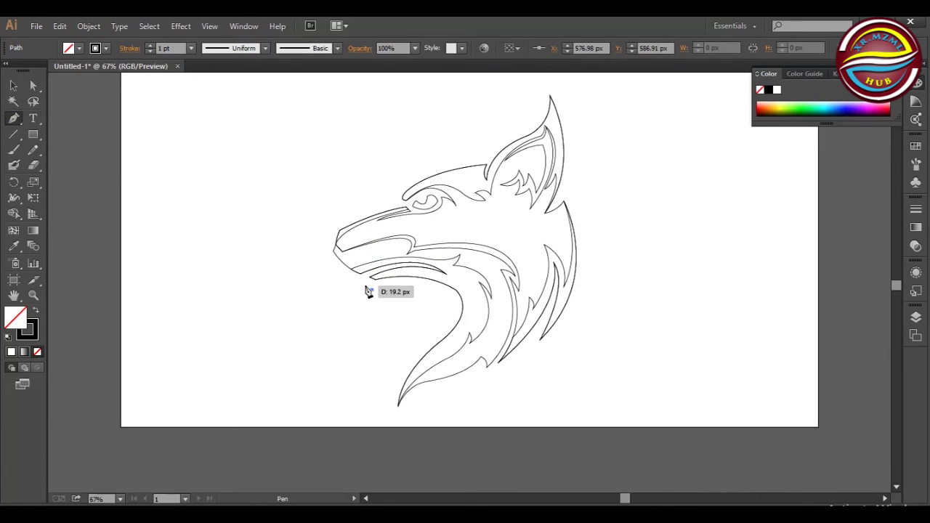
left_click_drag(361, 283, 371, 289)
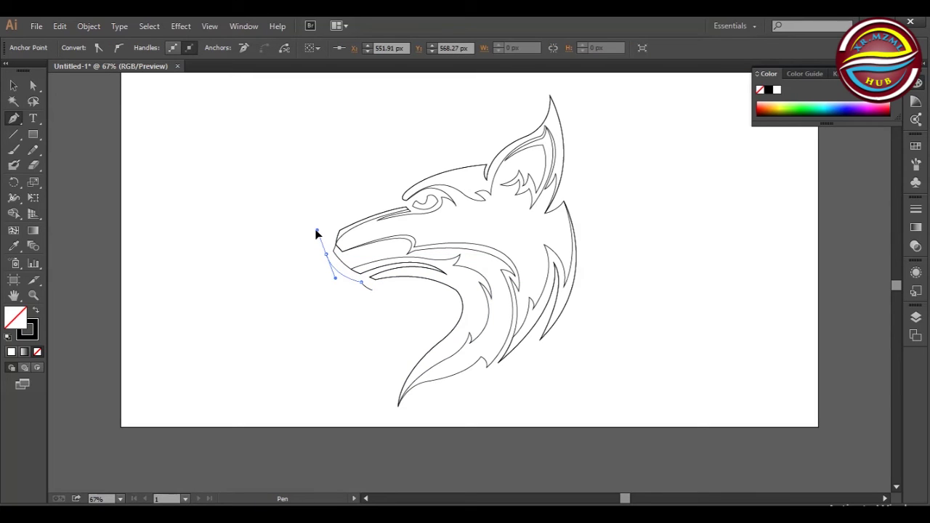
left_click_drag(317, 232, 326, 232)
left_click(332, 256)
left_click_drag(325, 253, 320, 236)
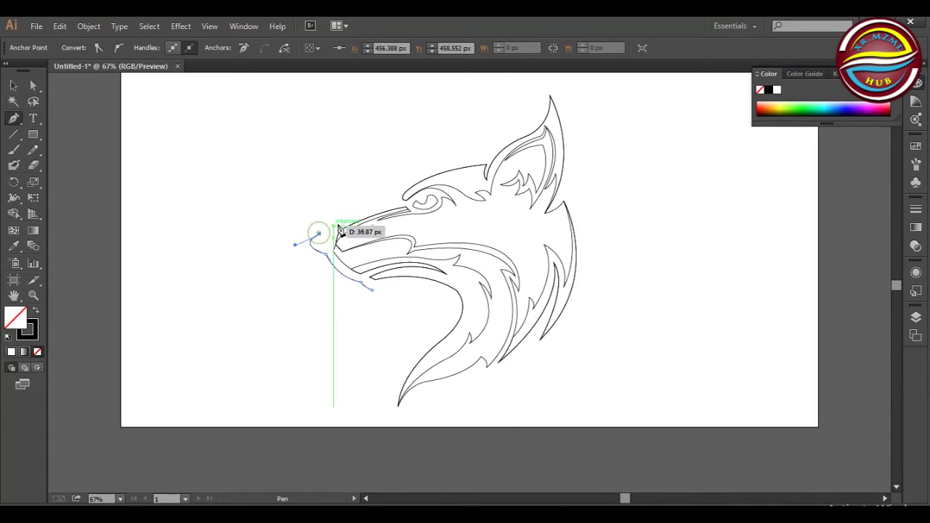
mouse_move(399, 201)
left_mouse_down()
mouse_move(453, 188)
mouse_move(445, 186)
left_mouse_up()
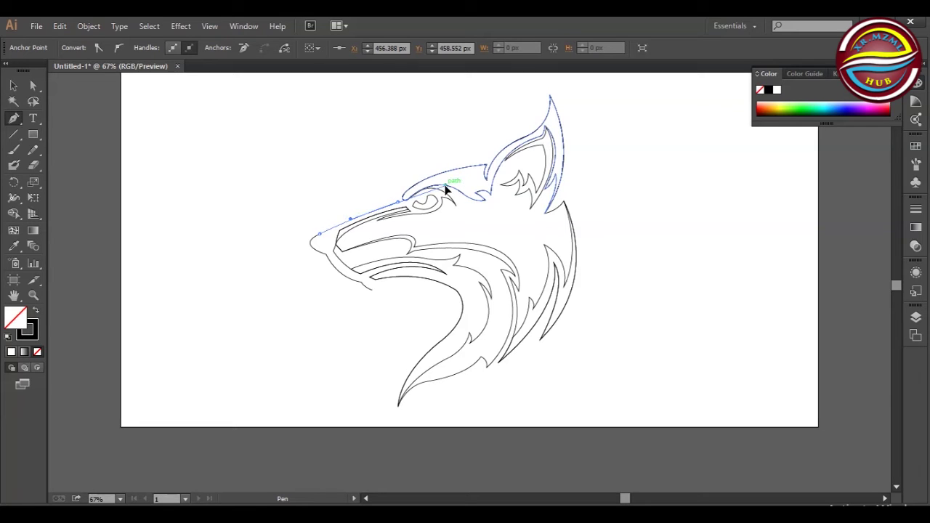
left_click(400, 201)
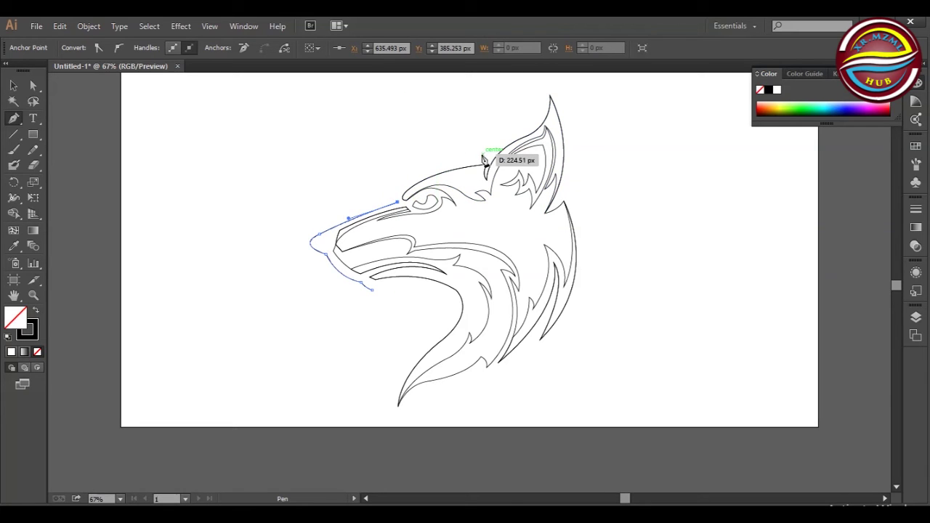
Step: Extend the outer outline along the forehead to the ear base and toward the ear tip
left_click_drag(487, 158, 601, 139)
key("ctrl+z")
left_click_drag(486, 155, 610, 135)
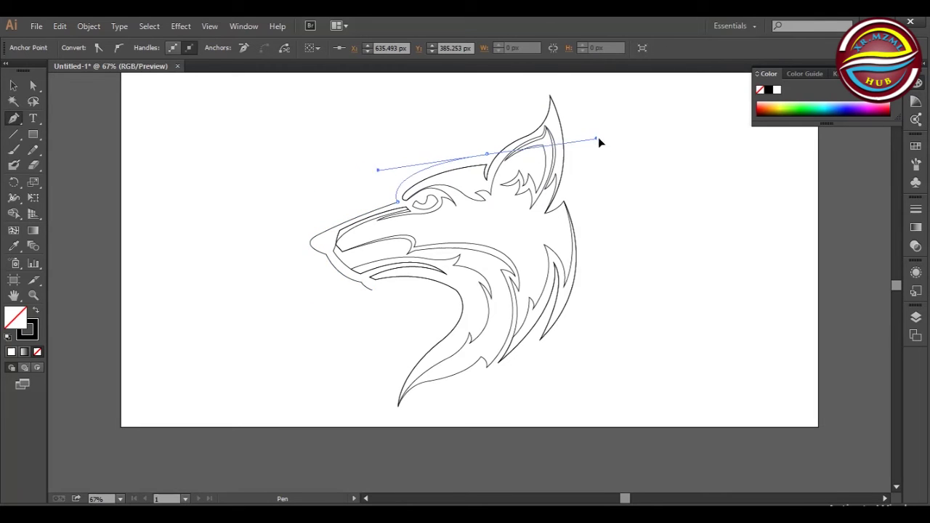
left_click_drag(487, 158, 609, 136)
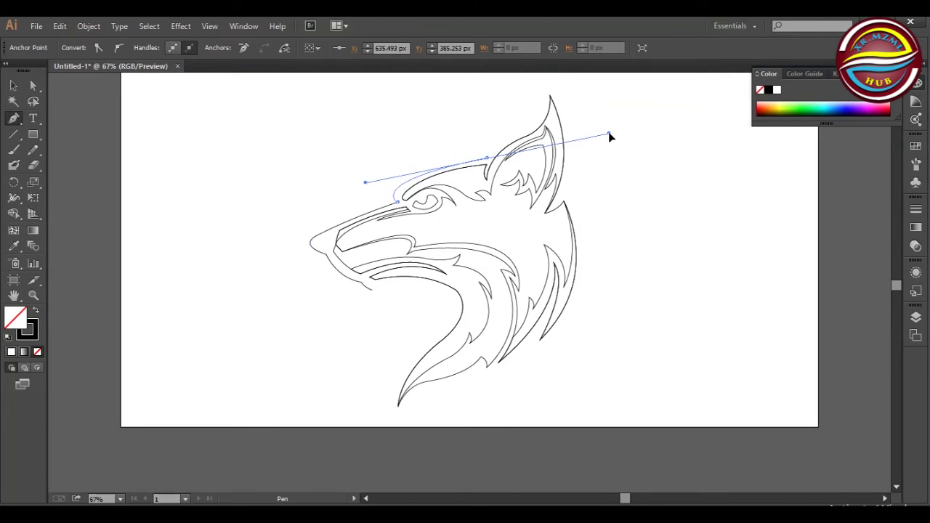
left_click(487, 158)
left_click_drag(528, 128, 563, 117)
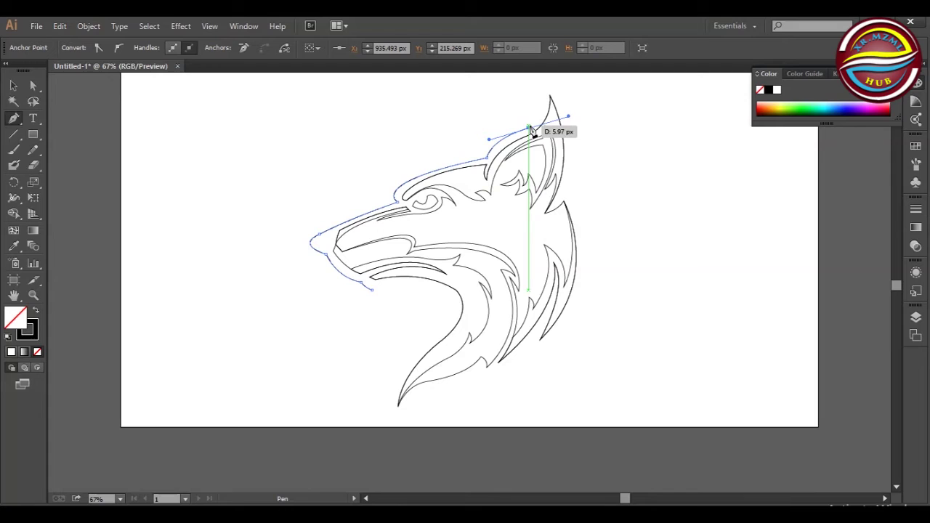
Step: Carry the outline over a sharp ear tip and down the back of the ear and neck
left_click_drag(545, 85, 537, 250)
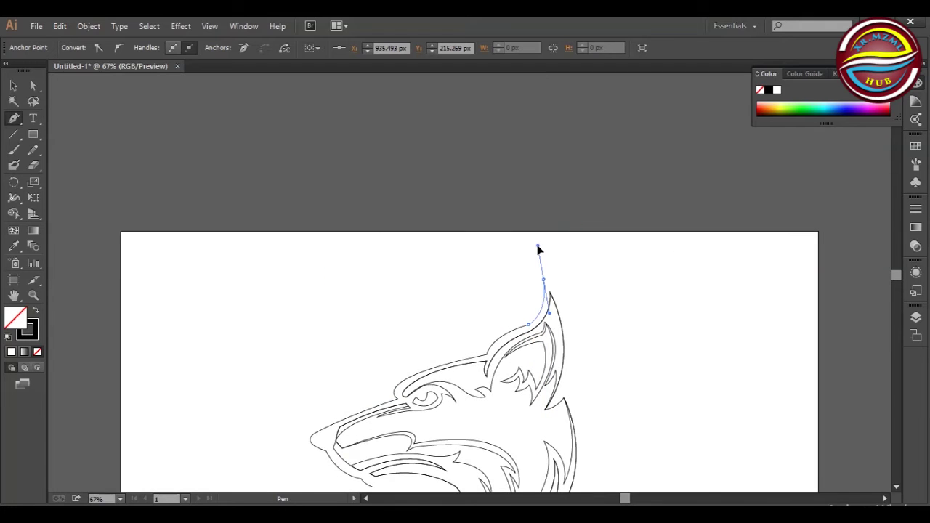
left_click(543, 279)
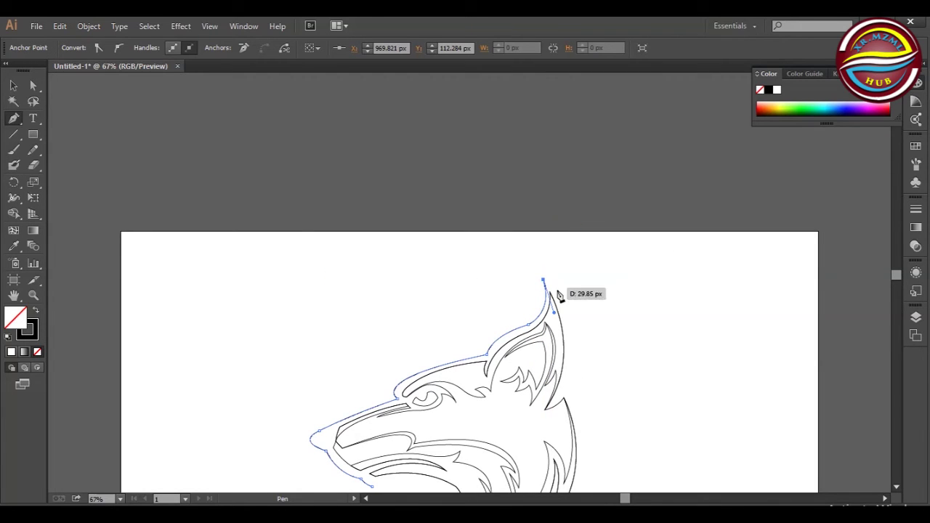
left_click_drag(564, 389, 539, 470)
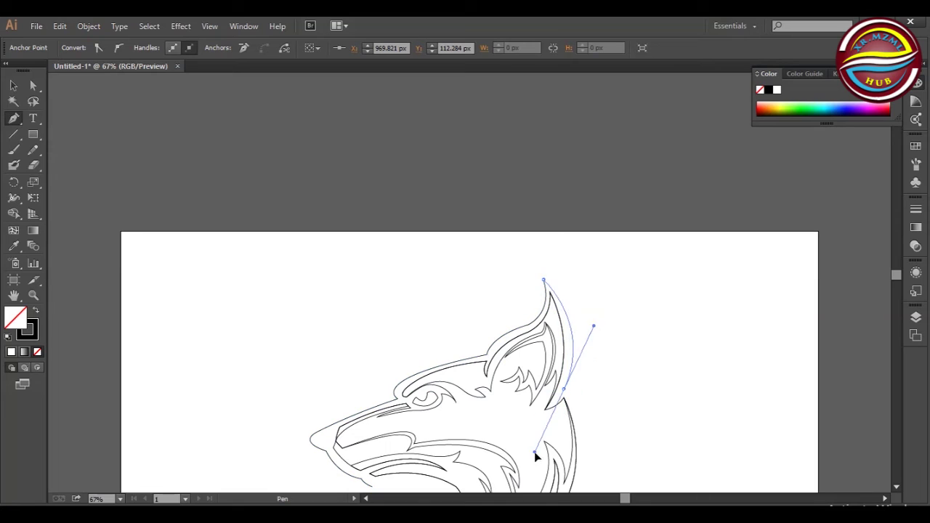
left_click(563, 388)
left_click(895, 487)
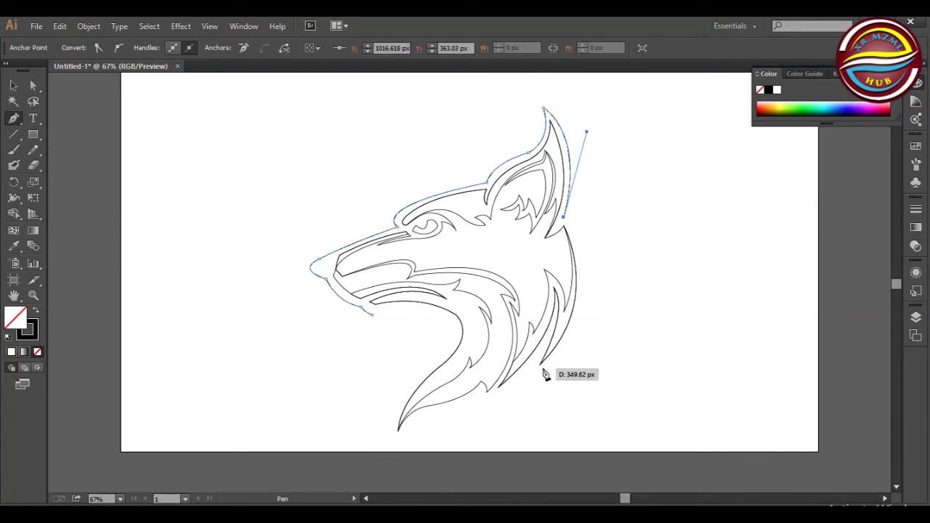
mouse_move(537, 377)
left_mouse_down()
mouse_move(451, 474)
mouse_move(449, 465)
left_mouse_up()
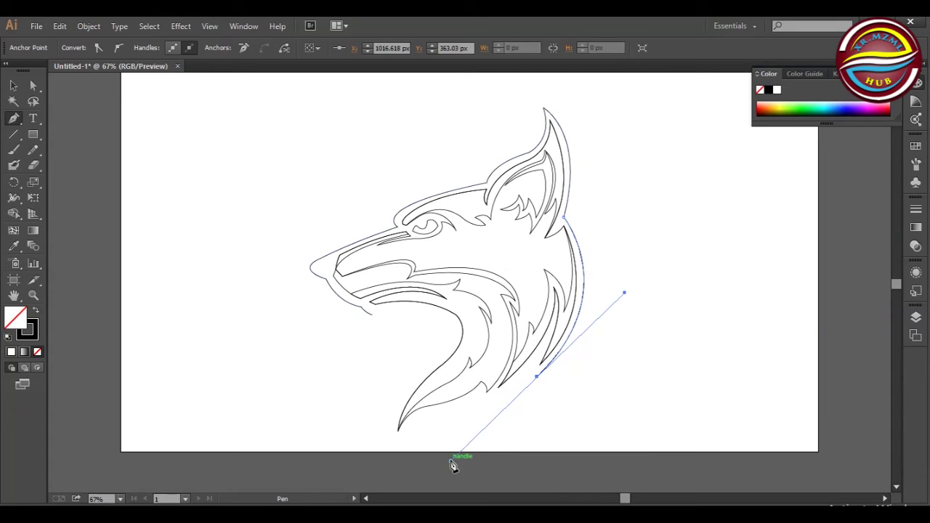
left_click(537, 376)
Step: Nudge the last outline point down-left and place the next point along the neck
key("Left")
key("Down")
left_click(534, 381)
left_click_drag(618, 298, 630, 310)
key("ctrl+z")
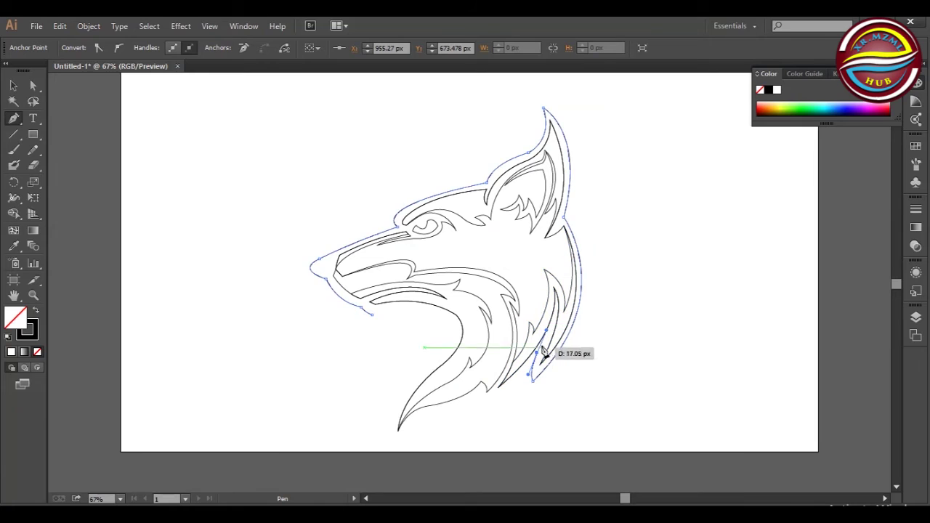
left_click(539, 343)
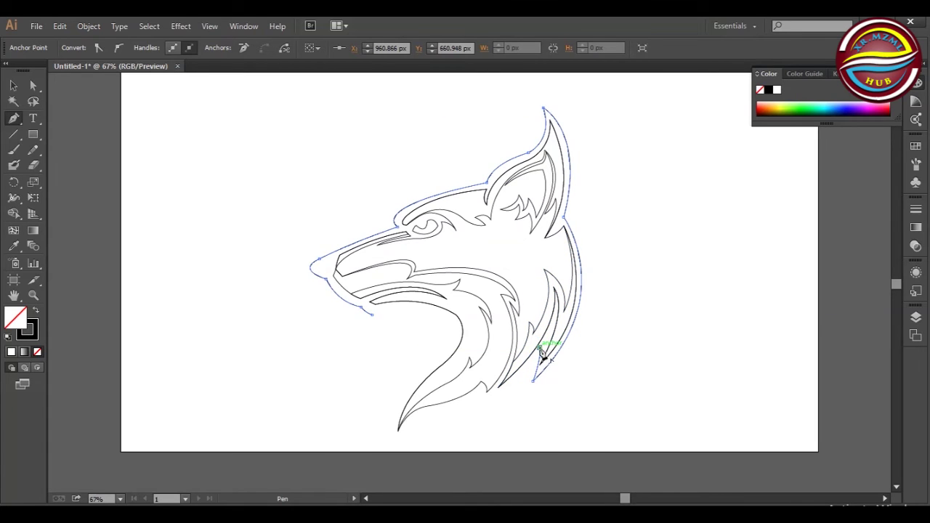
Step: Run the outline below the neck tufts with cornered points to the bottom tip
left_click_drag(483, 409, 450, 424)
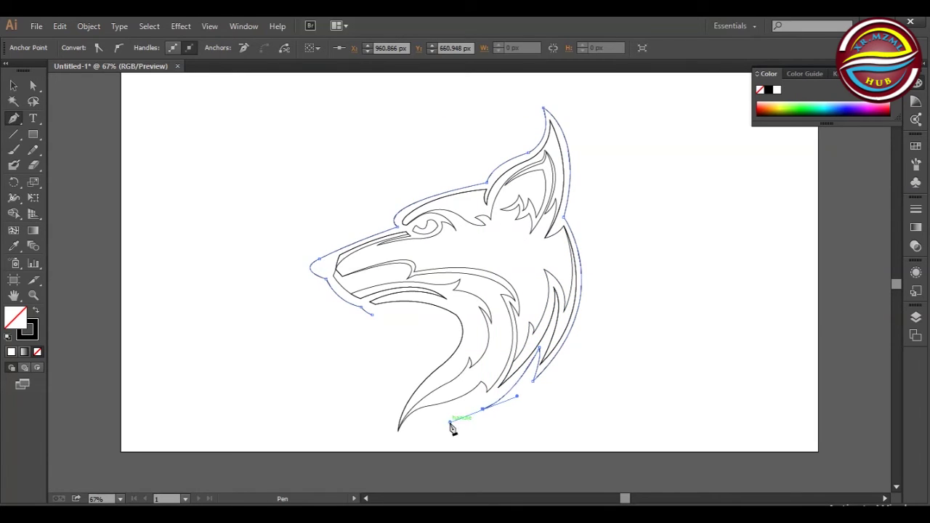
left_click(483, 407)
left_click_drag(424, 415, 383, 418)
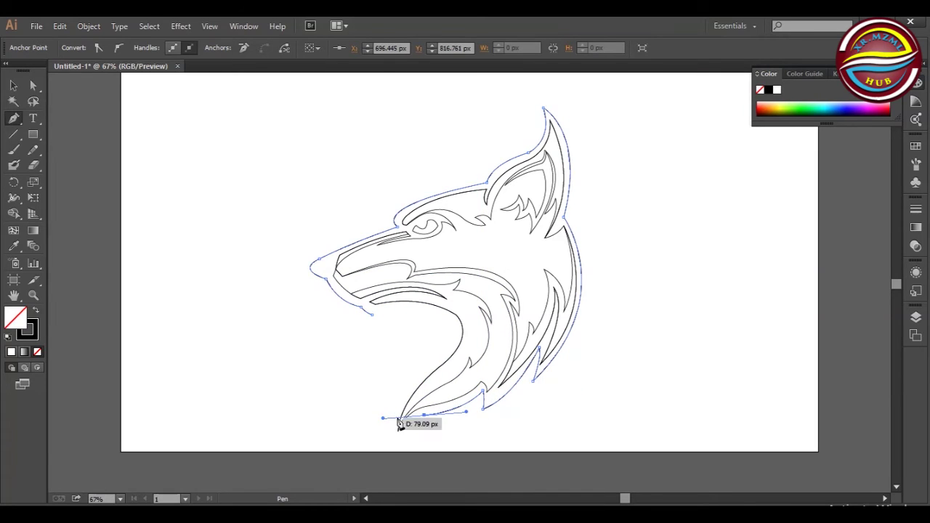
left_click(425, 416)
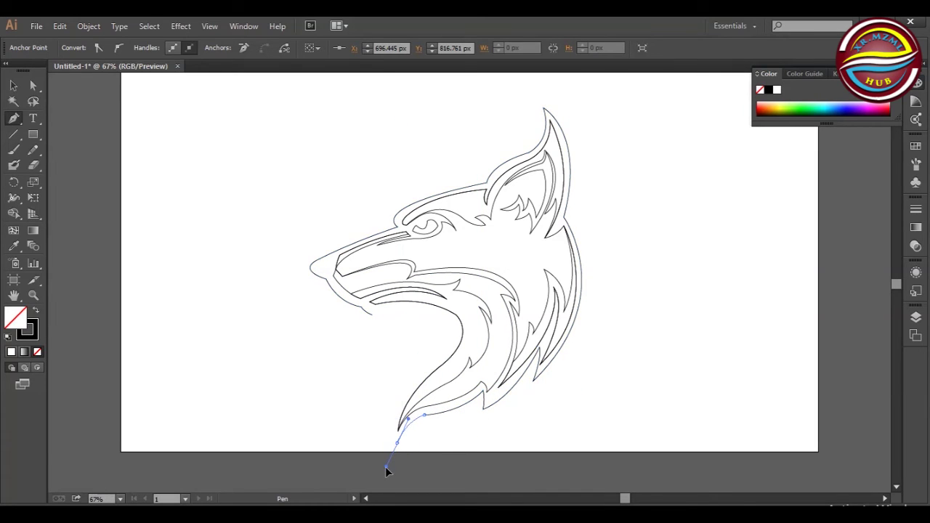
left_click_drag(385, 469, 385, 467)
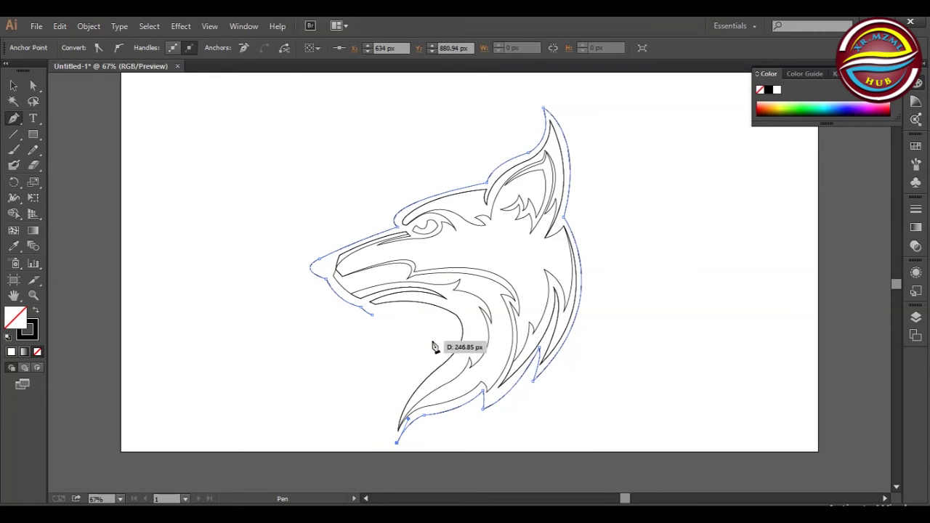
Step: Curve the outline up the throat and close it on the starting anchor under the jaw
left_click_drag(445, 348, 519, 274)
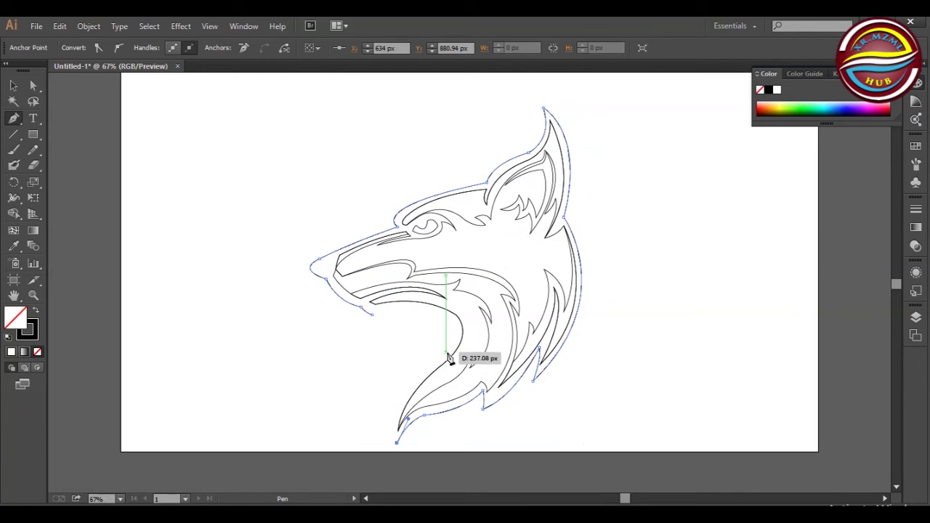
mouse_move(447, 354)
left_mouse_down()
mouse_move(521, 291)
mouse_move(519, 300)
left_mouse_up()
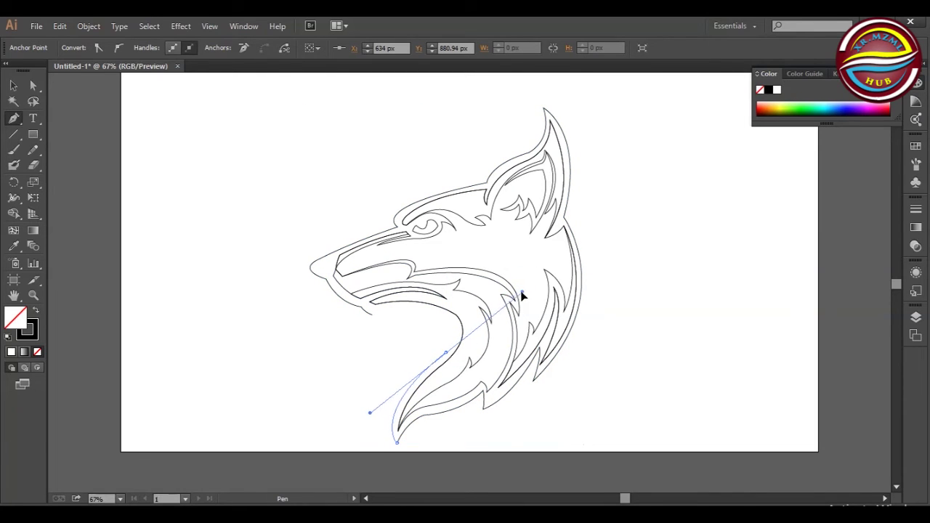
left_click(445, 354)
left_click_drag(363, 311, 253, 331)
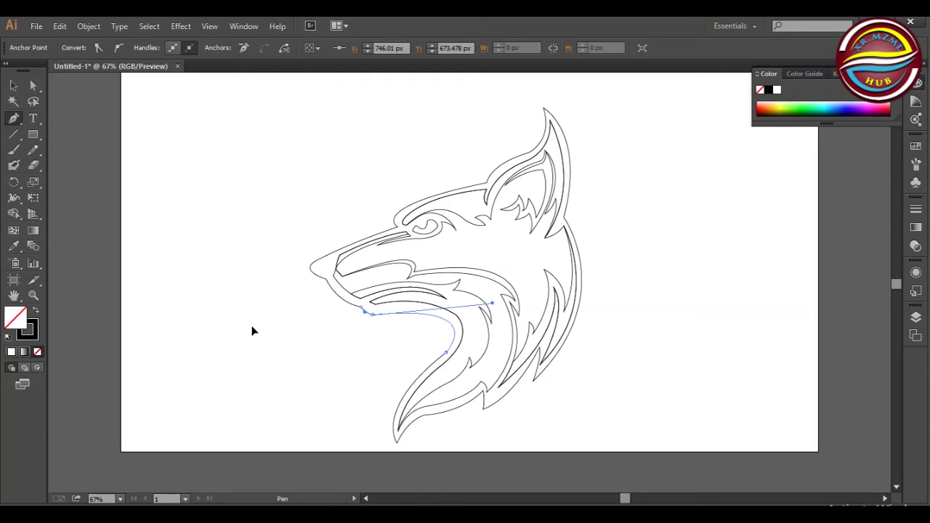
left_click_drag(252, 330, 253, 329)
Step: Refine the outer outline's anchors and handles at the muzzle, lower right and right side
key("a")
left_click(263, 200)
left_click(378, 313)
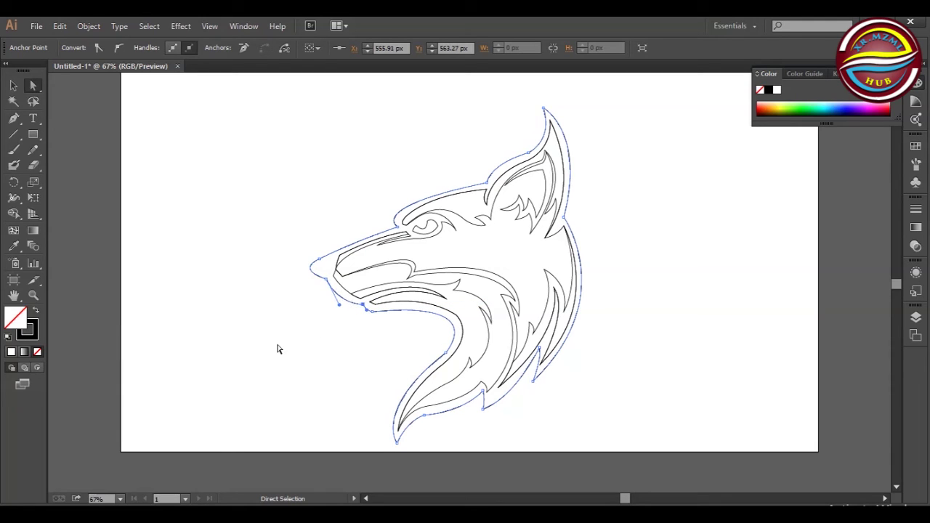
left_click(326, 278)
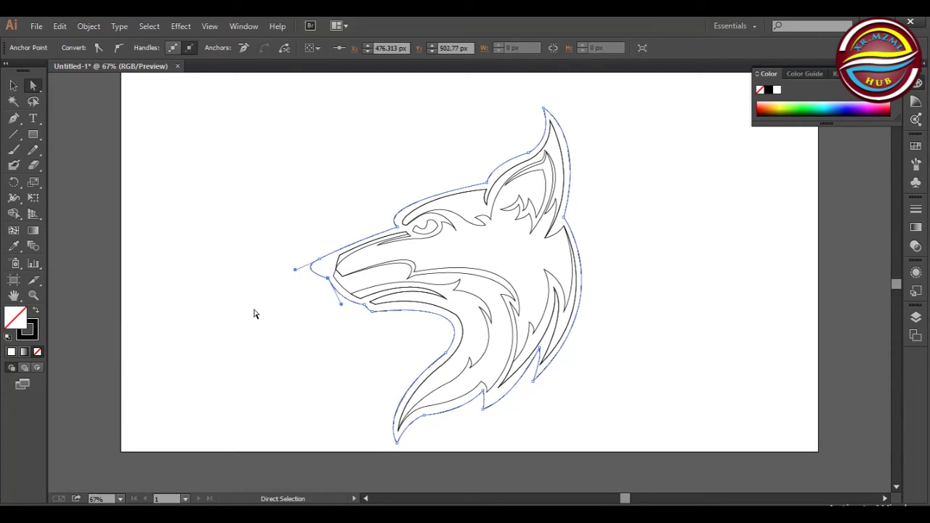
left_click(318, 338)
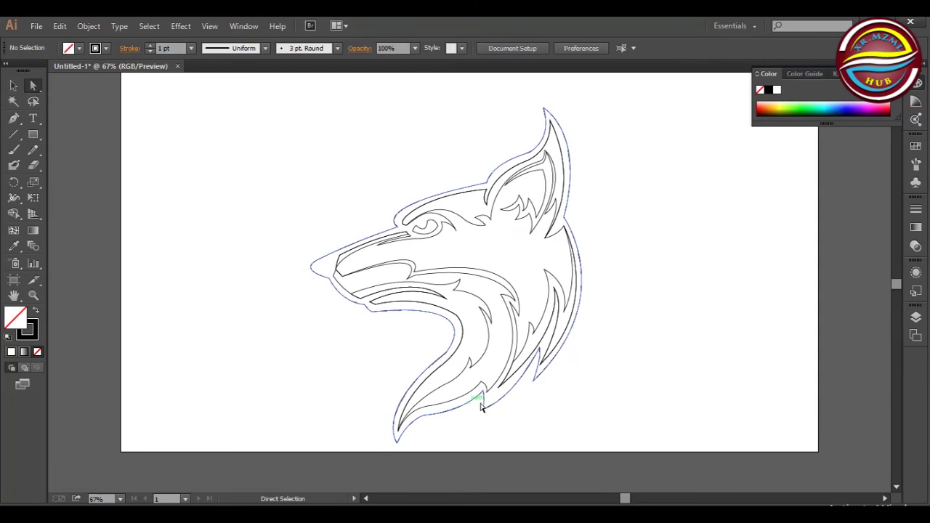
left_click_drag(545, 380, 529, 380)
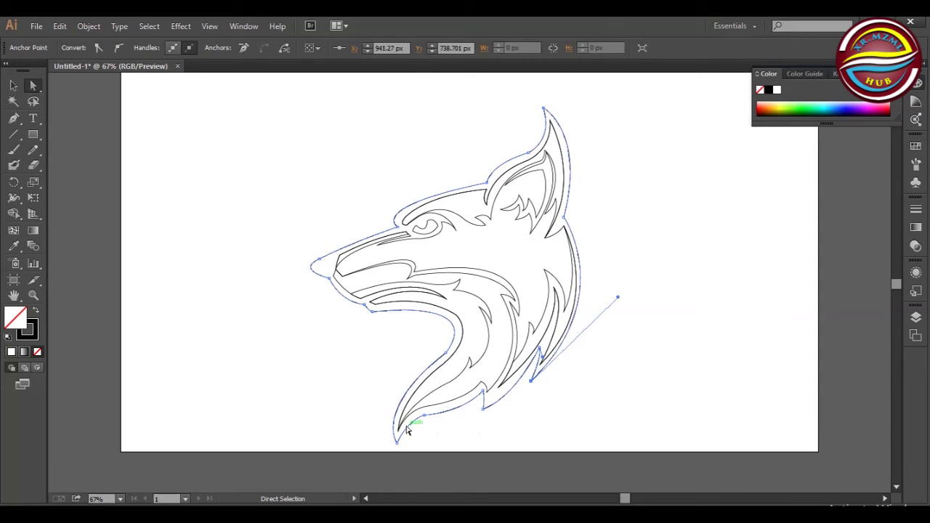
left_click_drag(618, 299, 626, 305)
left_click(634, 265)
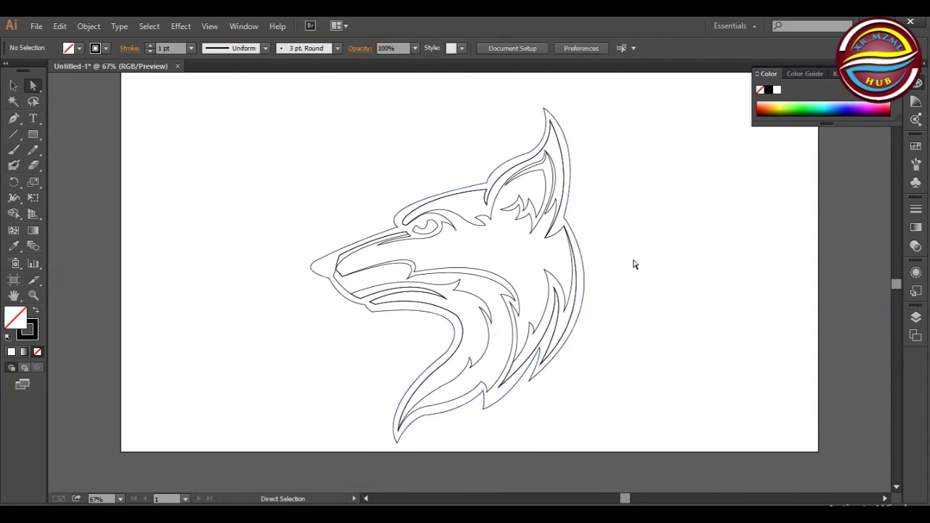
left_click(569, 221)
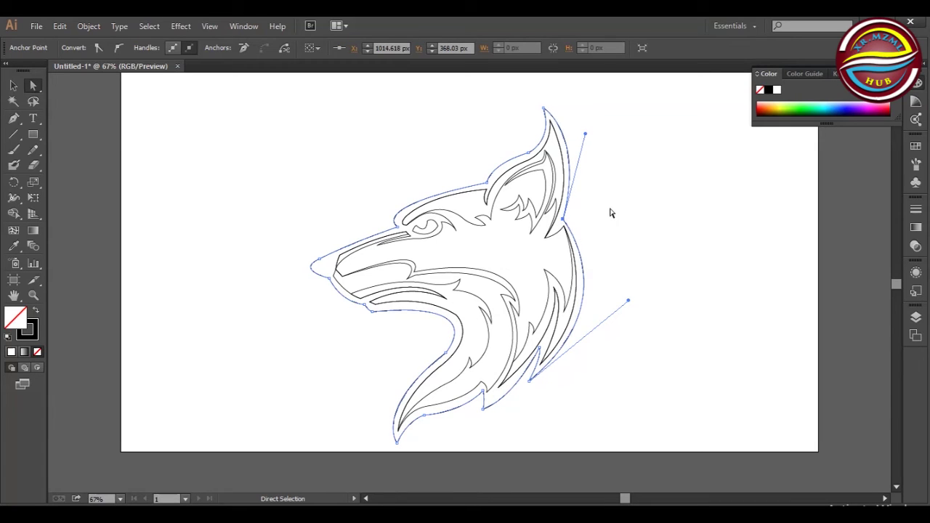
left_click(625, 236)
left_click(330, 250)
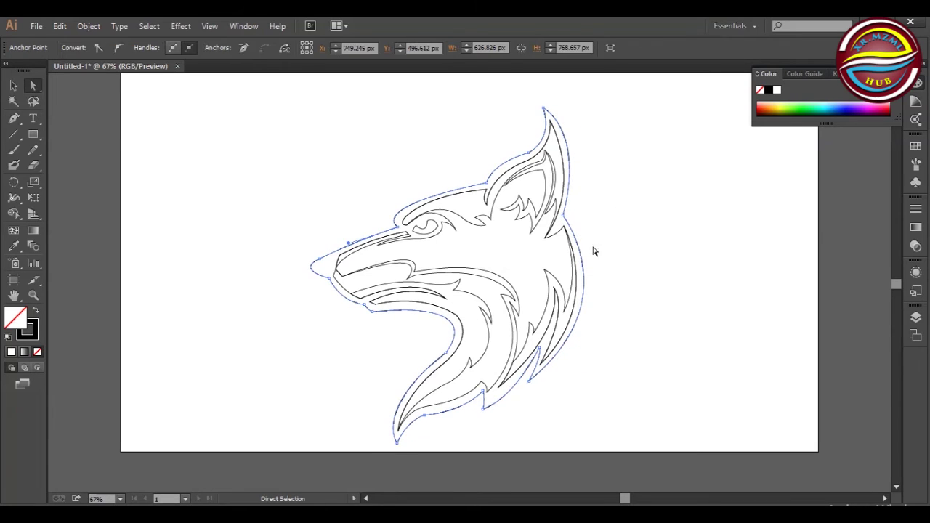
Step: Create a new Layer 2 in the Layers panel and drag it below Layer 1
left_click(13, 86)
key("ctrl+a")
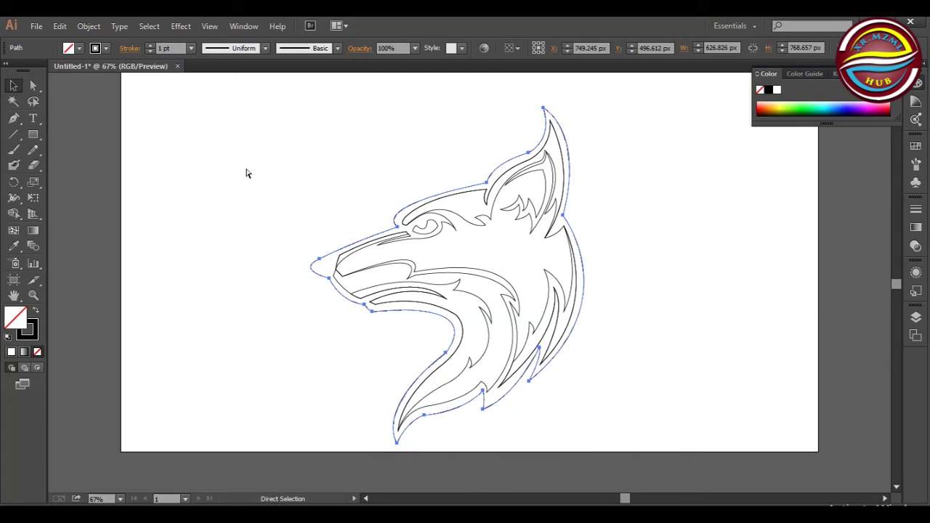
left_click(824, 308)
left_click(915, 335)
left_click(758, 308)
left_click(863, 428)
left_click_drag(819, 324, 814, 350)
key("ctrl+a")
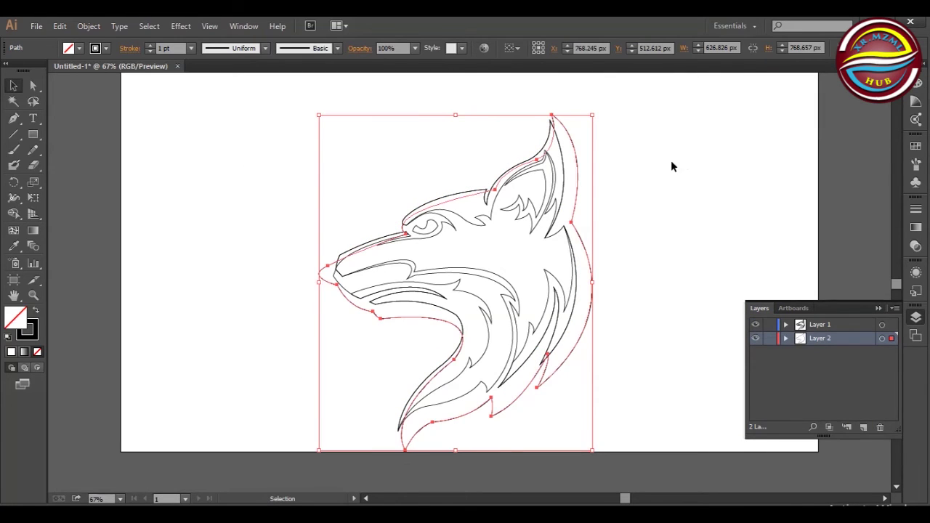
Step: Paste the outer outline in place, hide Layer 2, and select the snout stripe path
left_click(661, 158)
left_click(37, 26)
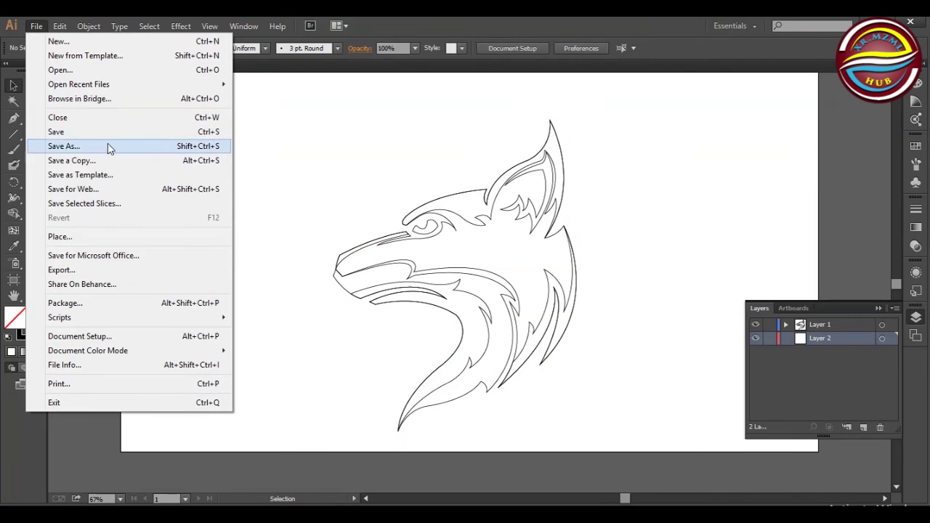
left_click(111, 149)
left_click(665, 183)
left_click(756, 340)
left_click(14, 86)
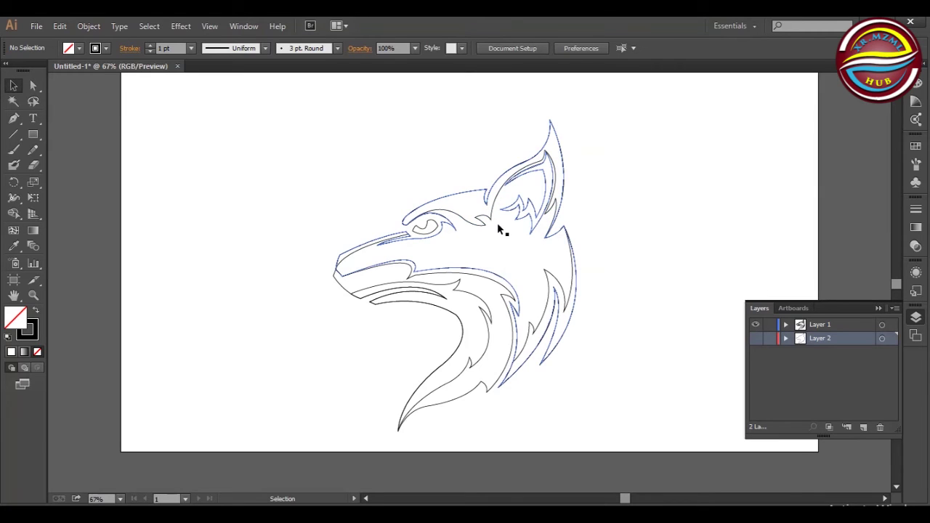
left_click(371, 243)
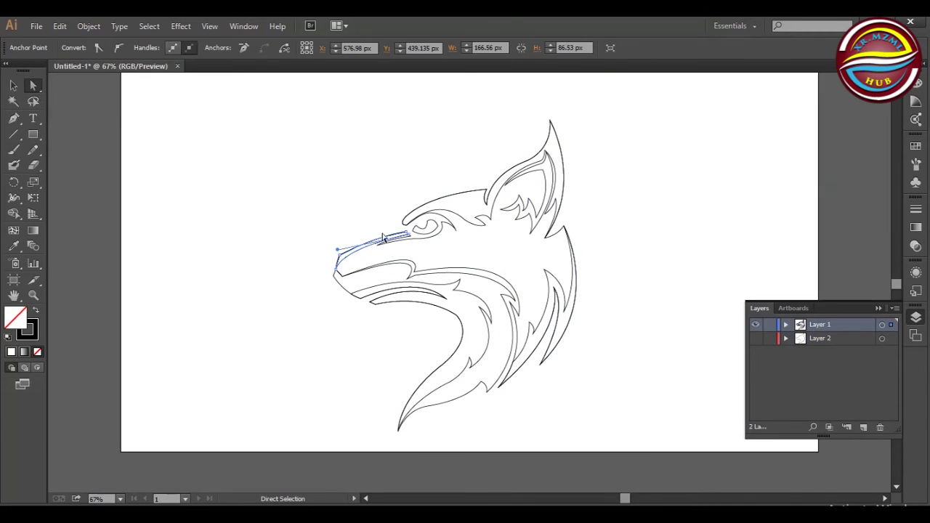
Step: Fill the snout stripe with light grey from the Fill swatches
left_click(15, 86)
left_click(353, 253)
left_click(78, 48)
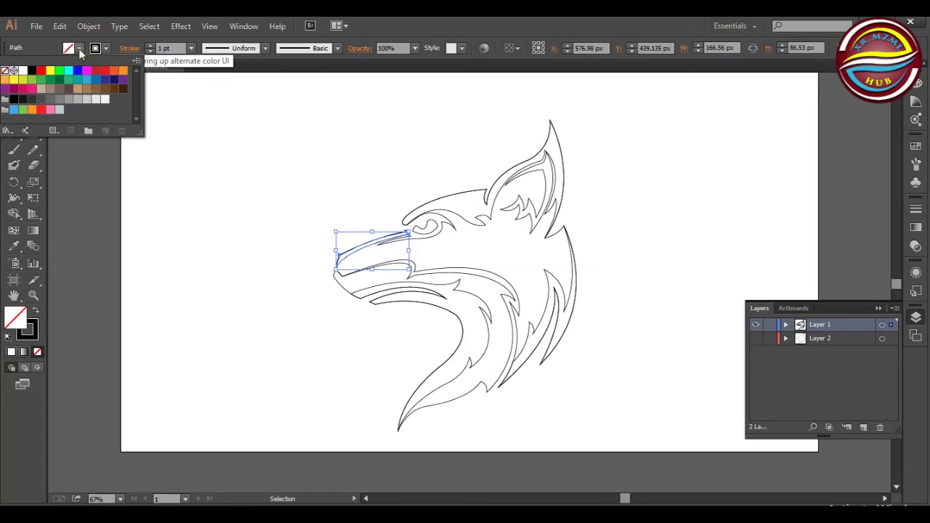
left_click(77, 99)
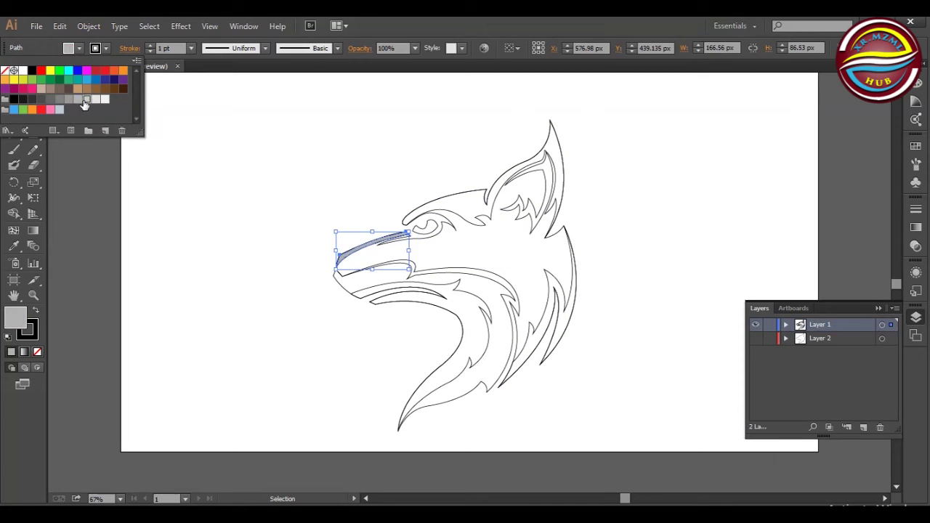
left_click(258, 183)
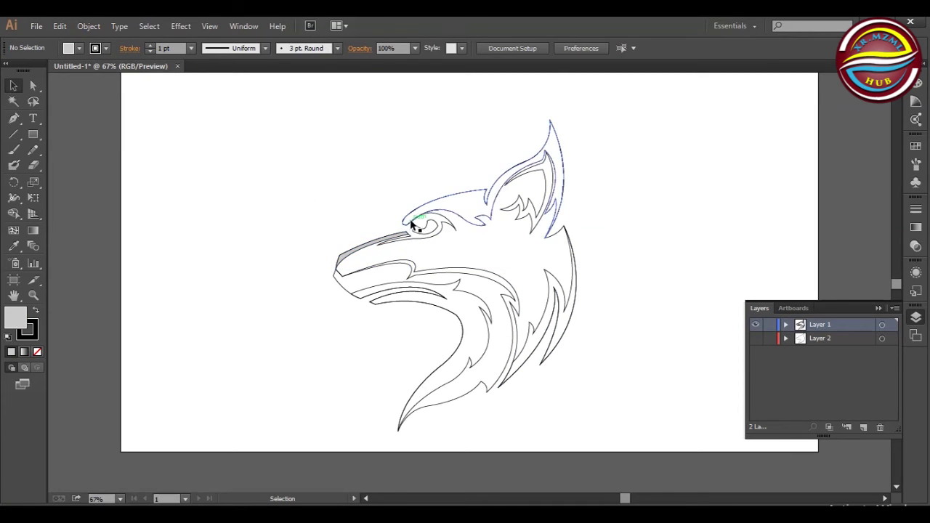
key("ctrl+z")
Step: Copy the snout's light grey onto the forehead-and-ear shape and right cheek spikes with the Eyedropper
left_click(353, 252)
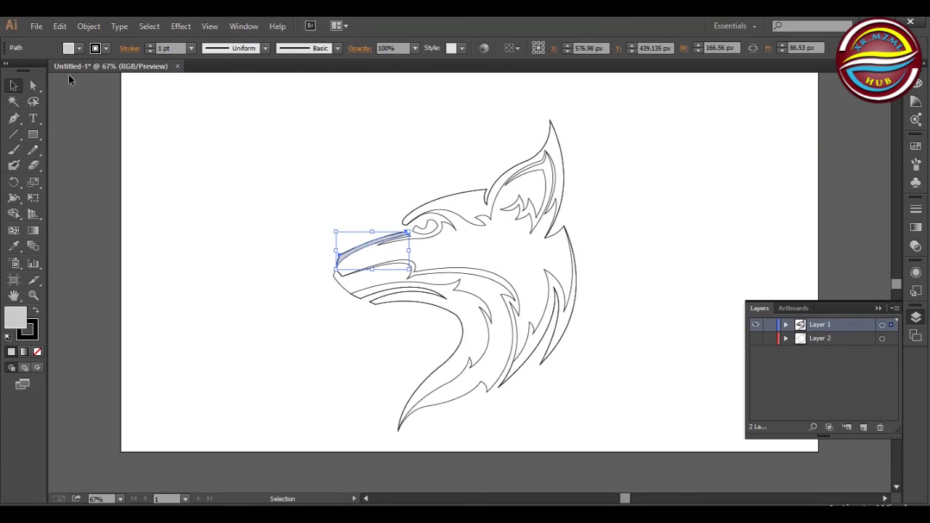
left_click(78, 48)
left_click(376, 207)
left_click(427, 220)
left_click(14, 247)
left_click(350, 248)
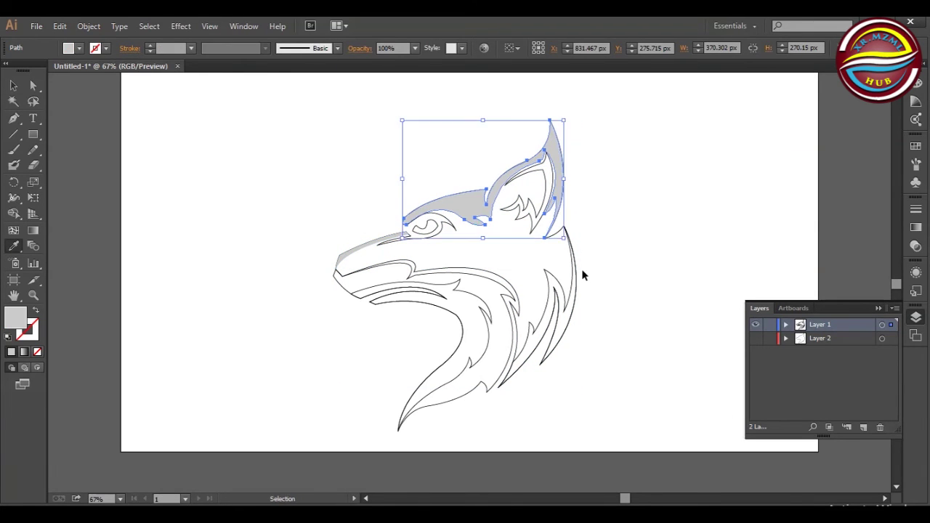
left_click(571, 287, "ctrl")
left_click(560, 151)
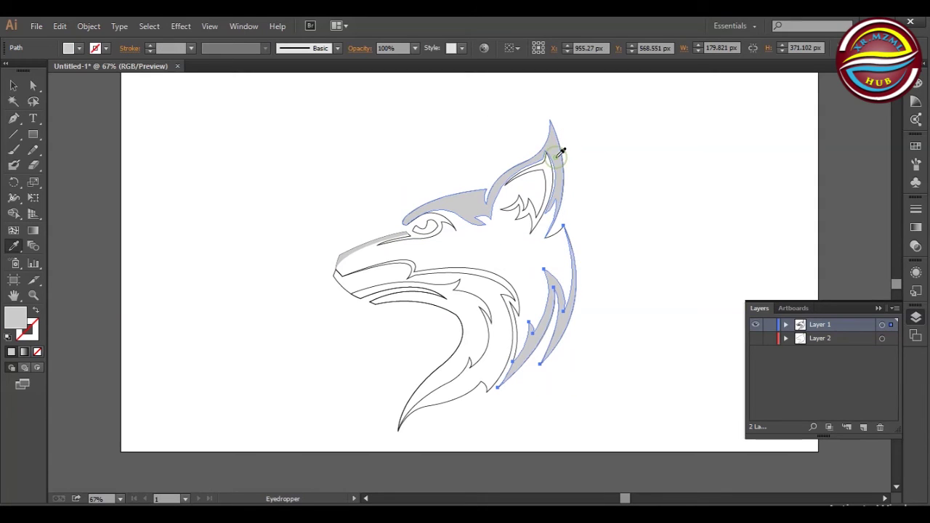
left_click(331, 174, "ctrl")
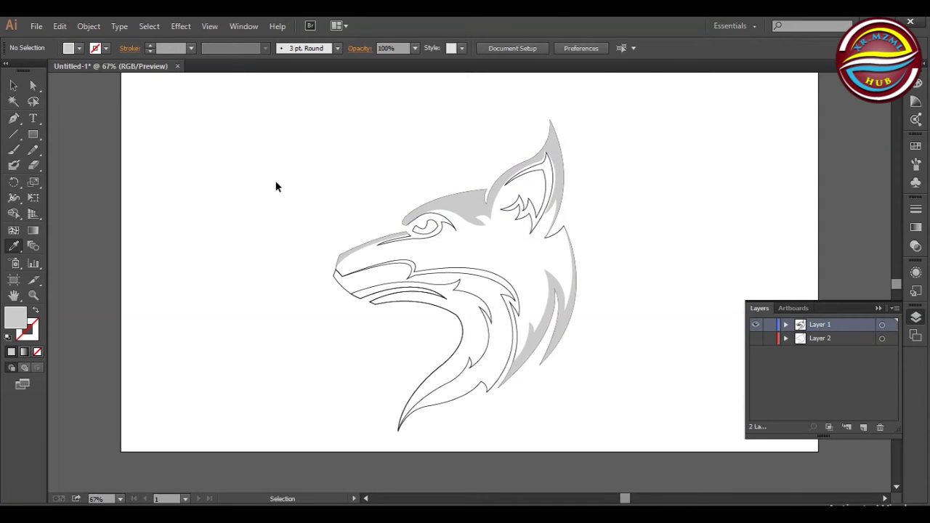
left_click(411, 260, "ctrl")
left_click(68, 48)
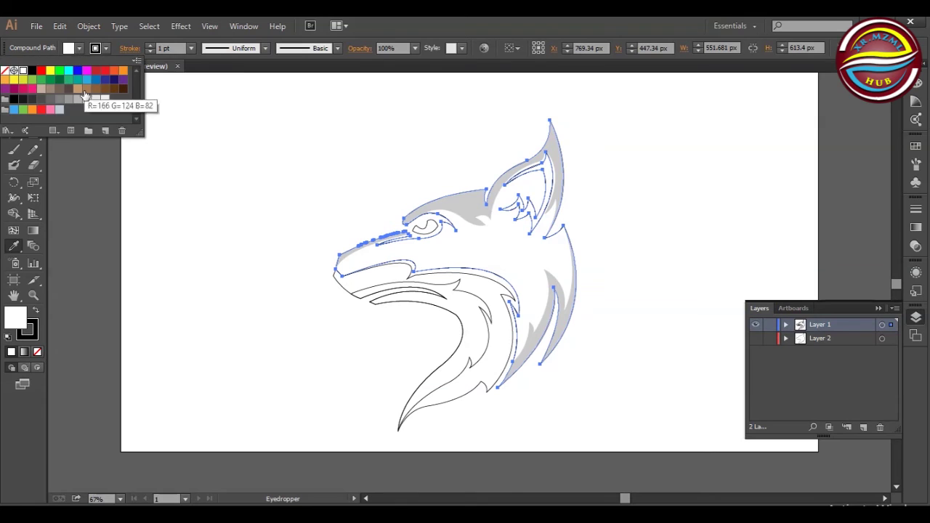
Step: Fill the main wolf head shape with dark grey
left_click(50, 99)
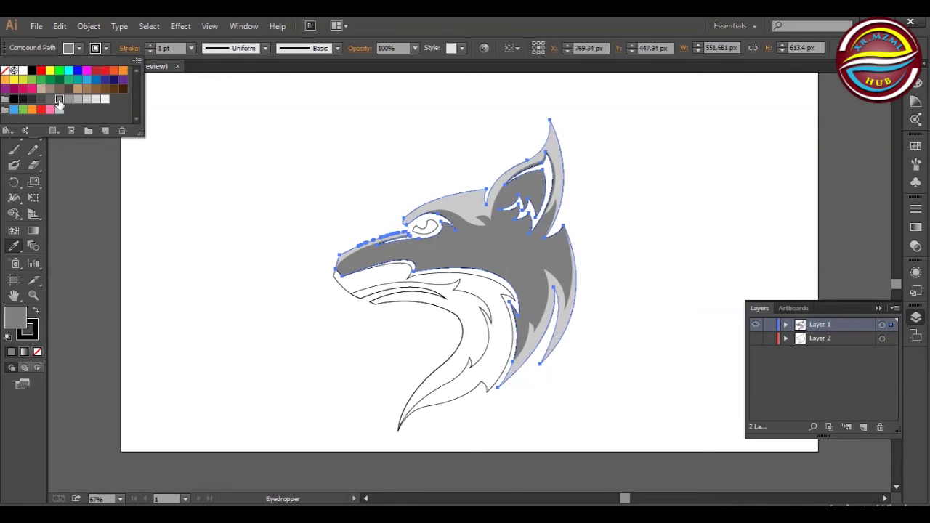
key("v")
left_click(257, 166)
left_click(439, 247)
key("i")
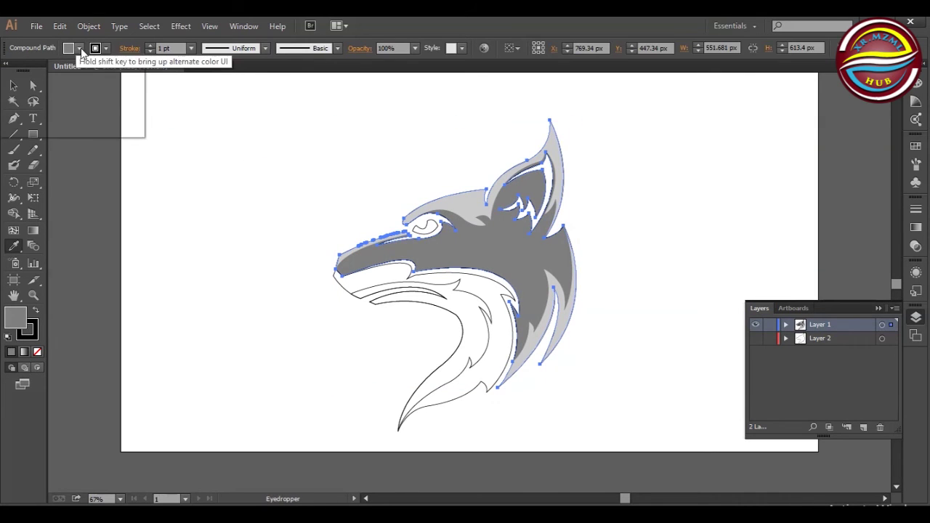
left_click(79, 48)
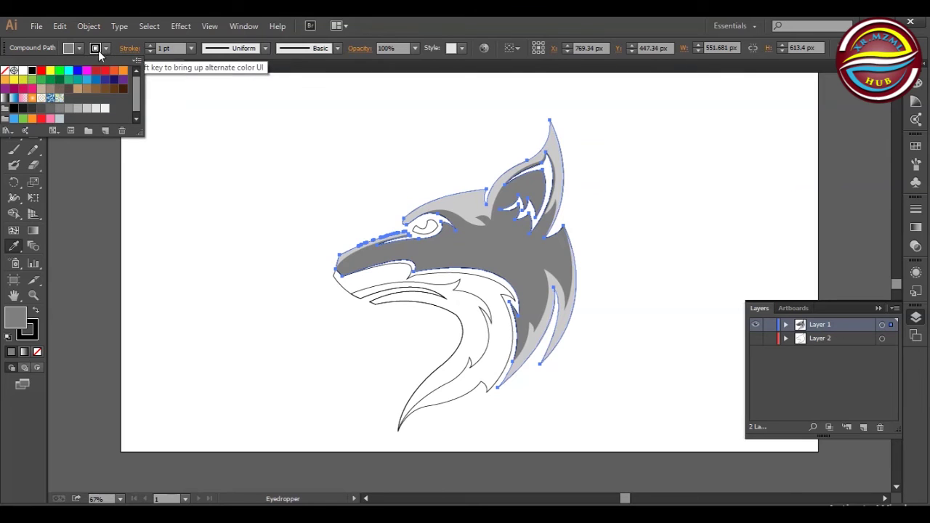
left_click(212, 160, "ctrl")
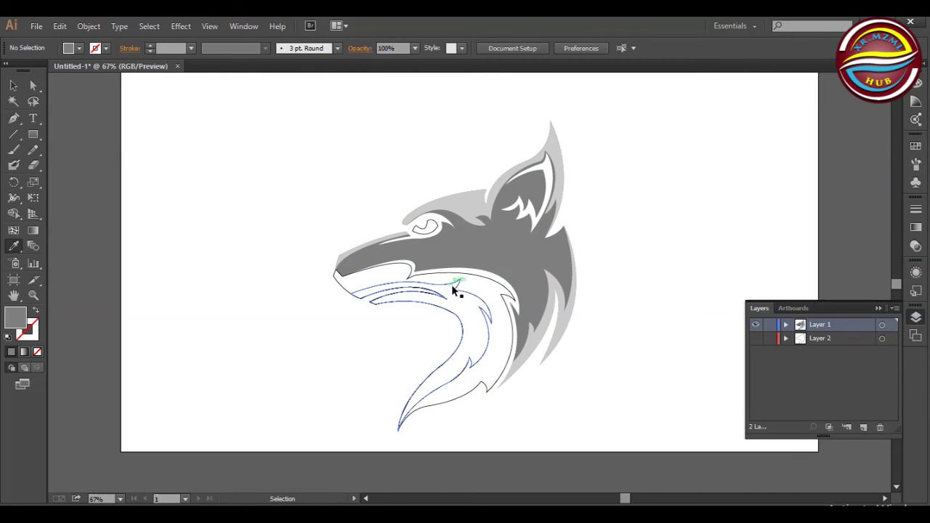
Step: Give the neck shape no stroke and a white fill
left_click(485, 281, "ctrl")
left_click(78, 48)
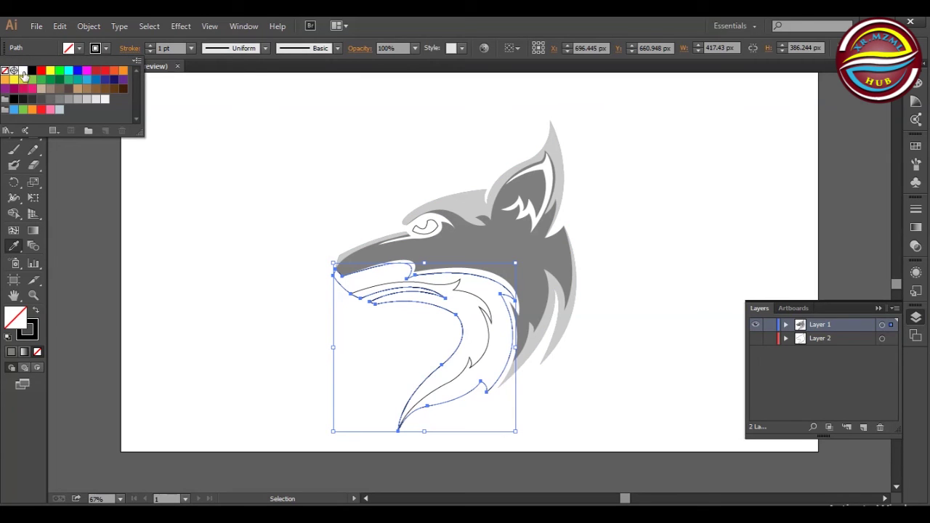
key("Escape")
key("a")
left_click(79, 48)
left_click(10, 70)
left_click(78, 48)
left_click(23, 71)
key("Escape")
key("v")
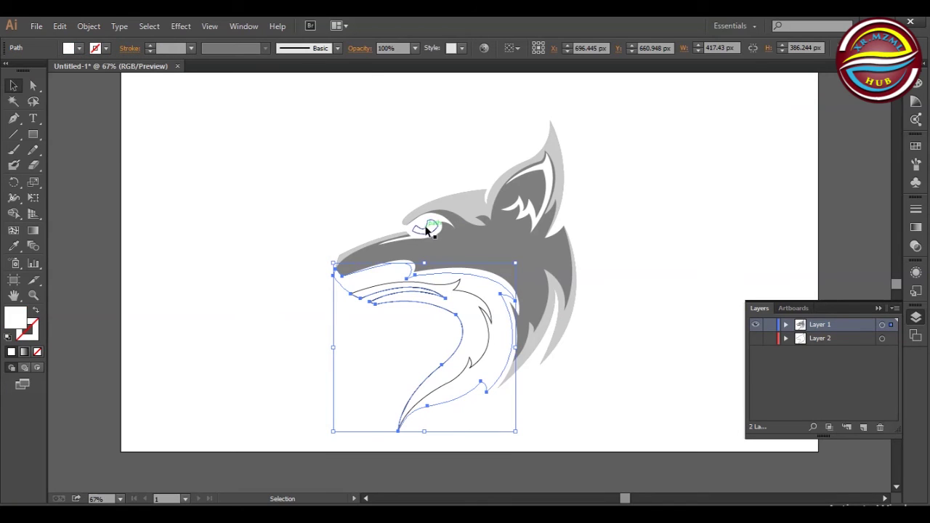
Step: Copy the neck shape's white fill onto the wolf's eye with the Eyedropper
left_click(426, 229)
left_click(15, 245)
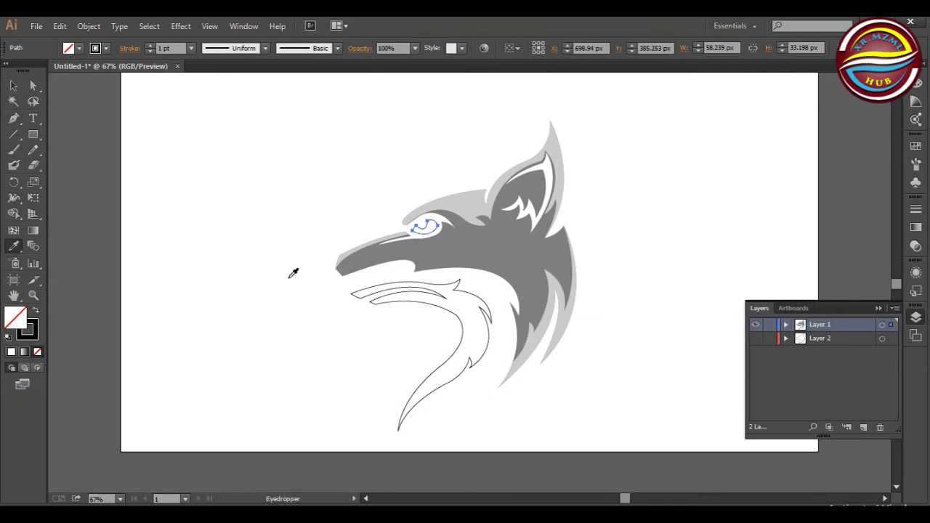
left_click(472, 278)
key("v")
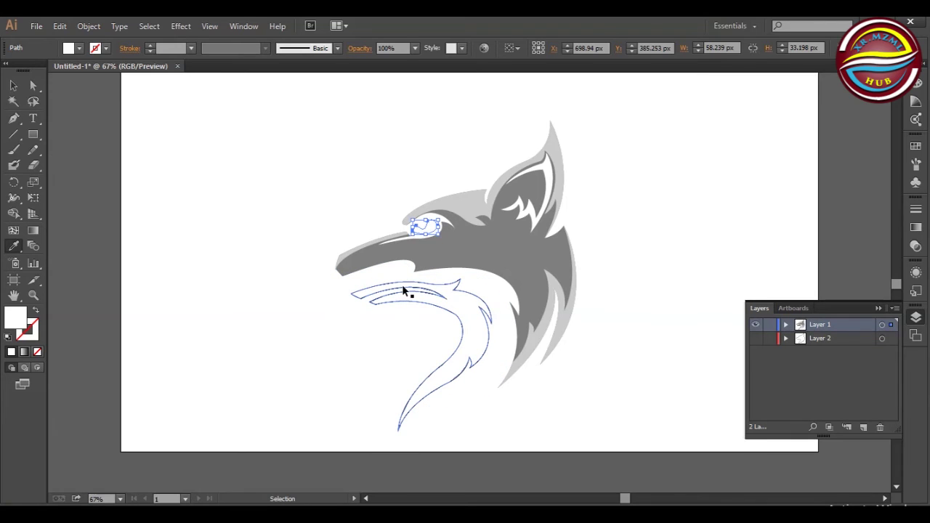
Step: Fill the lower neck outline path with light grey
left_click(403, 288)
key("i")
left_click(68, 48)
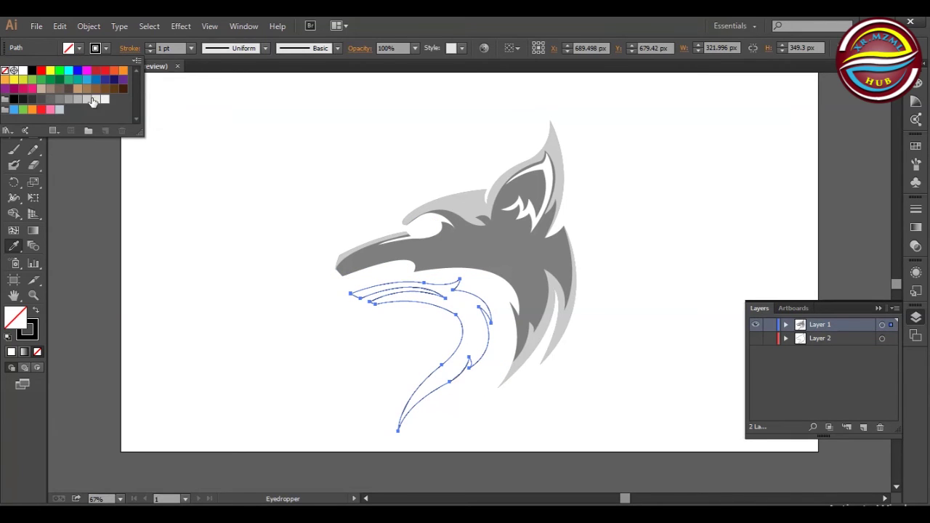
left_click(93, 101)
key("v")
left_click(270, 150)
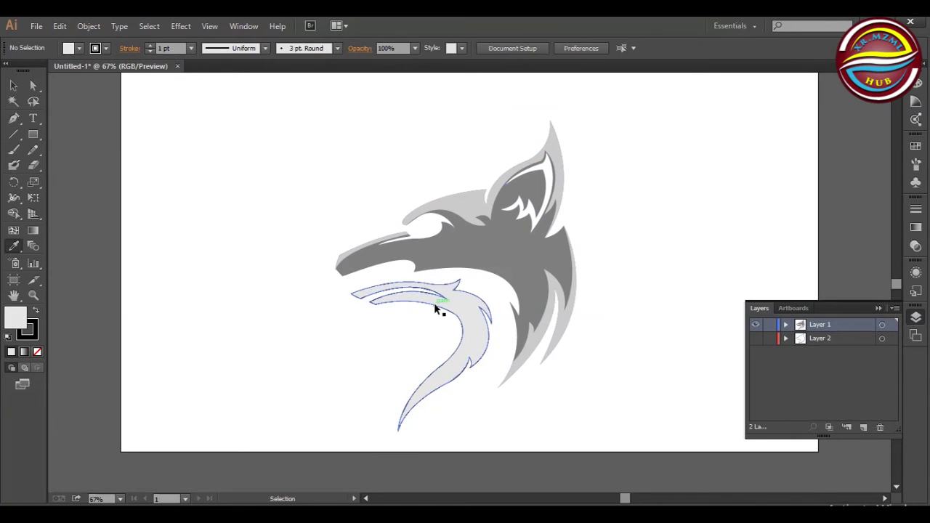
Step: Remove the neck shape's stroke and sample the light grey fill onto it
left_click(434, 306)
left_click(95, 48)
left_click(105, 99)
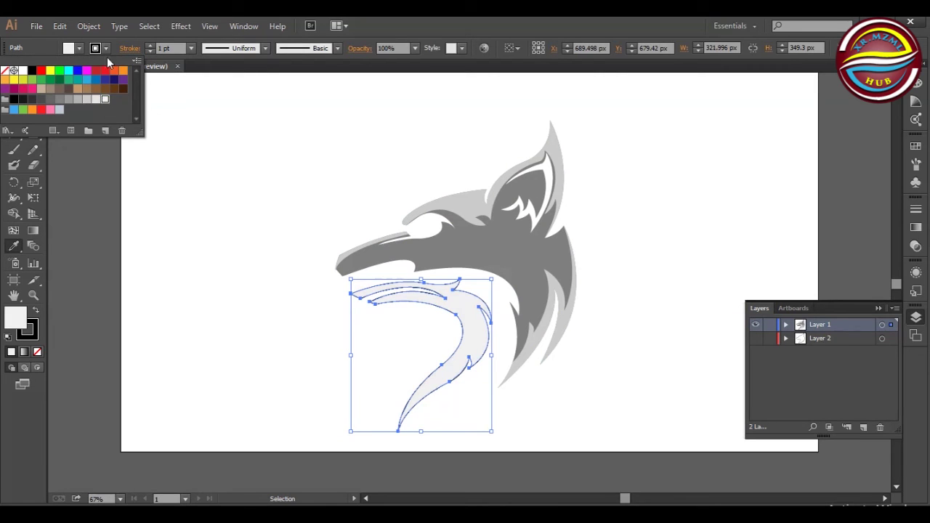
left_click(8, 70)
key("i")
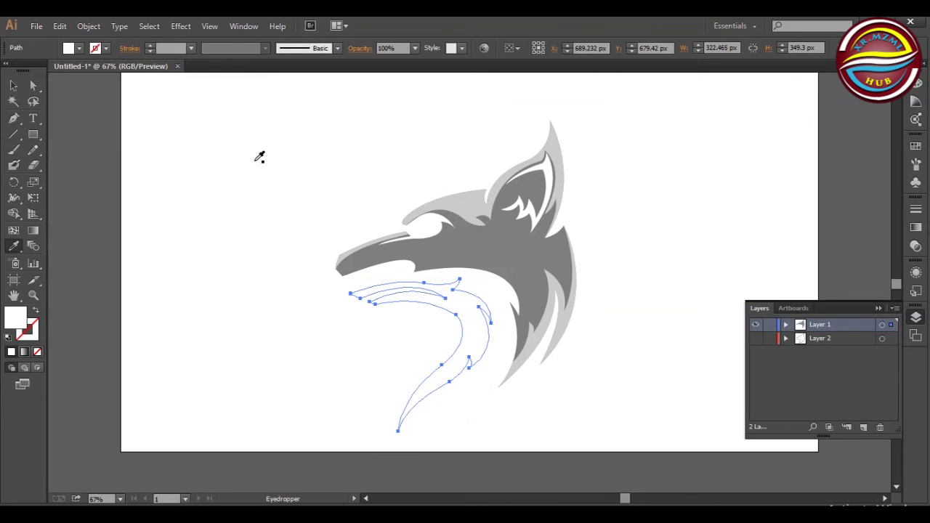
left_click(420, 217)
key("v")
Step: Show the Layer 2 outline layer beneath the wolf head
left_click(320, 175)
left_click_drag(328, 192, 407, 231)
key("ctrl+shift+a")
left_click(755, 338)
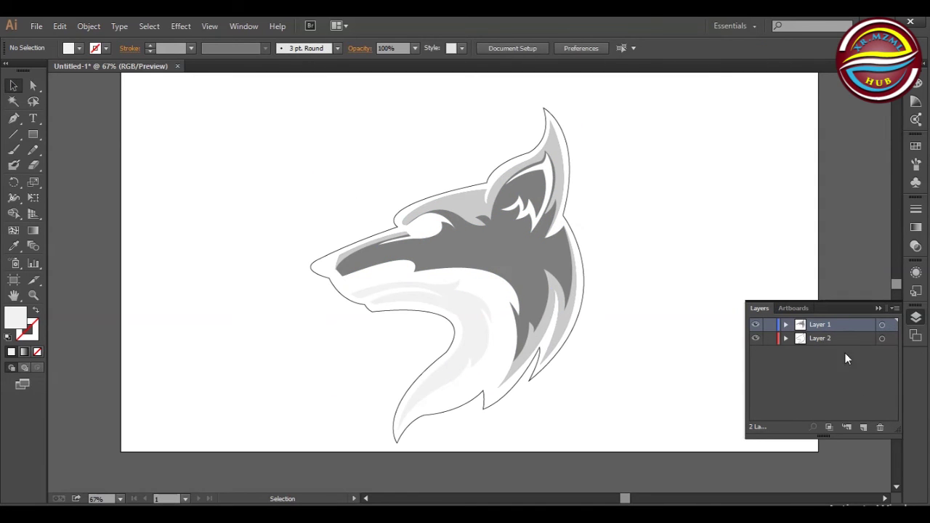
Step: Swap fill and stroke on the Layer 2 outer outline so it fills solid black
left_click(882, 339)
left_click(106, 49)
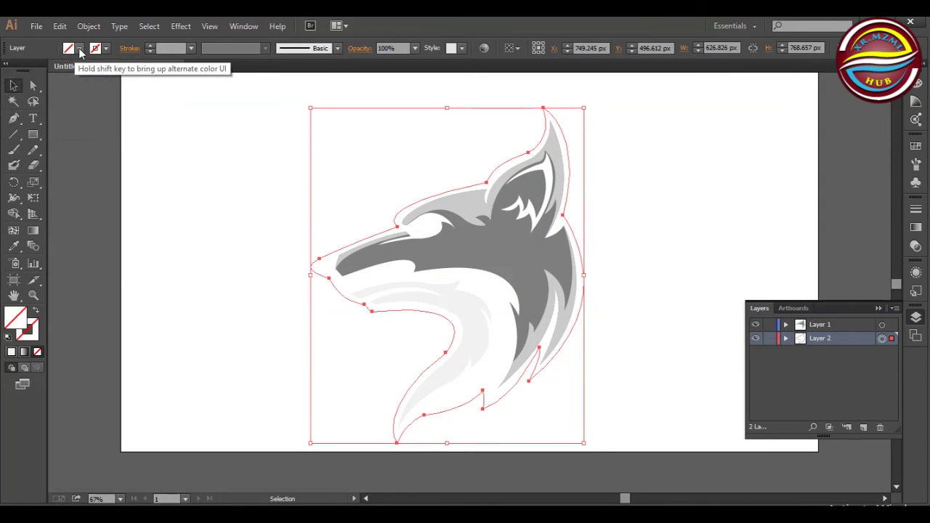
key("shift+x")
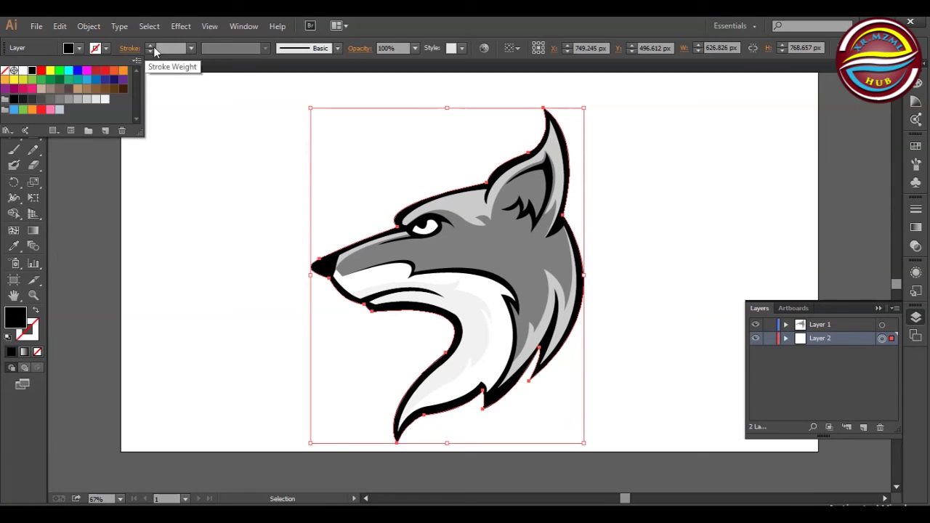
left_click(106, 48)
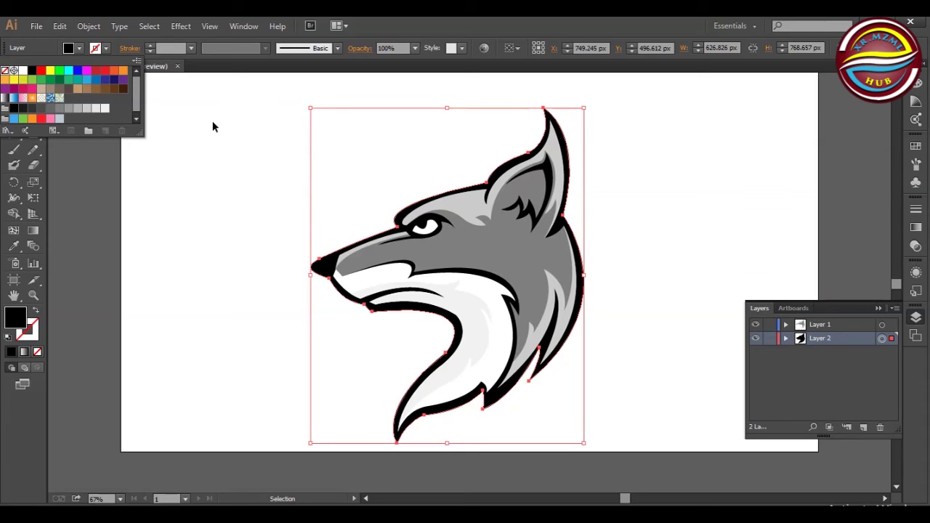
left_click(241, 133)
key("a")
left_click(408, 233)
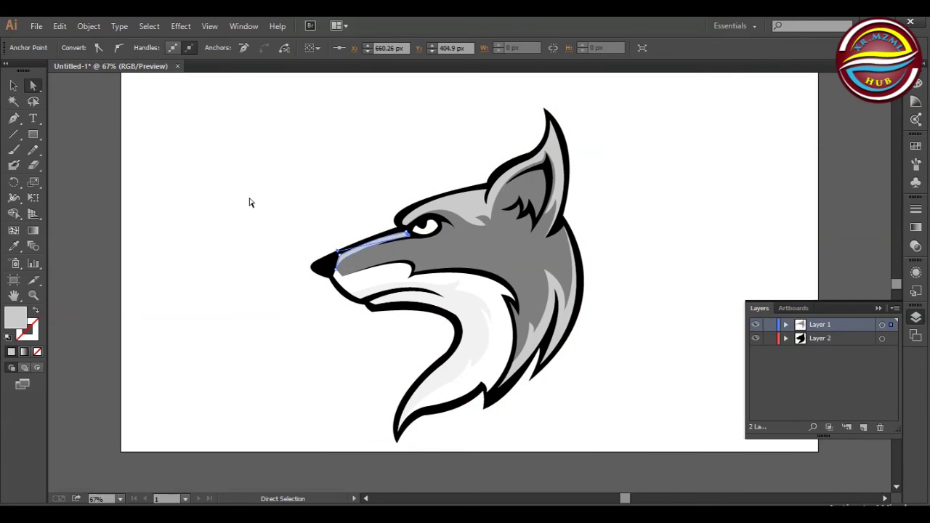
left_click(249, 202)
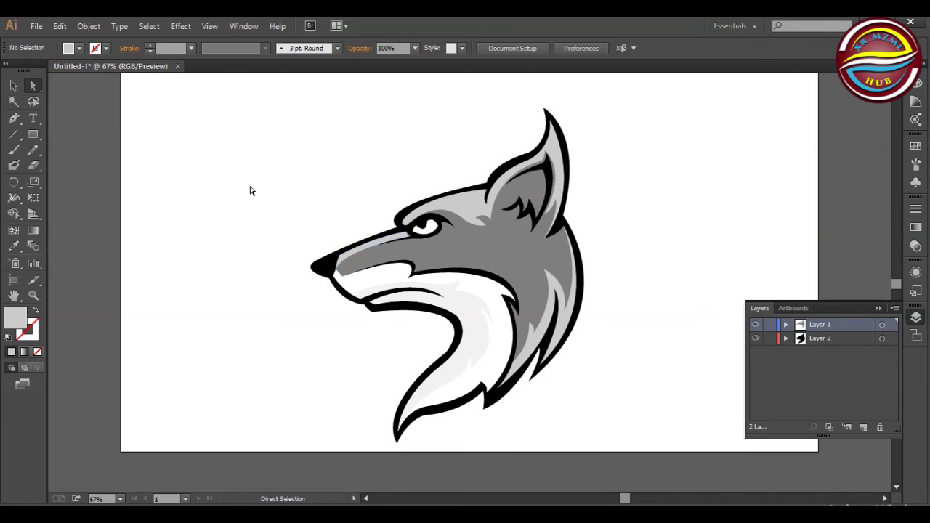
Step: Pull out the direction handle of an anchor on the ear's right edge
left_click(408, 237)
left_click(325, 200)
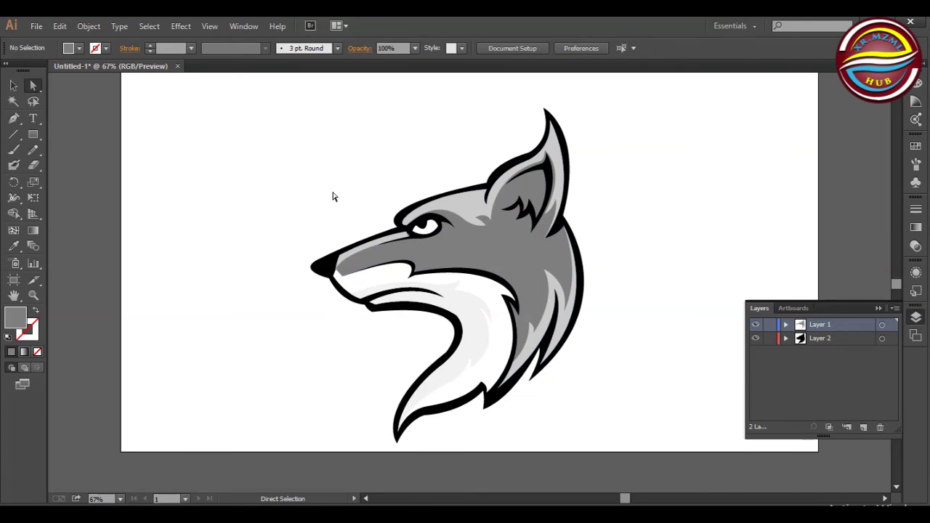
left_click(551, 171)
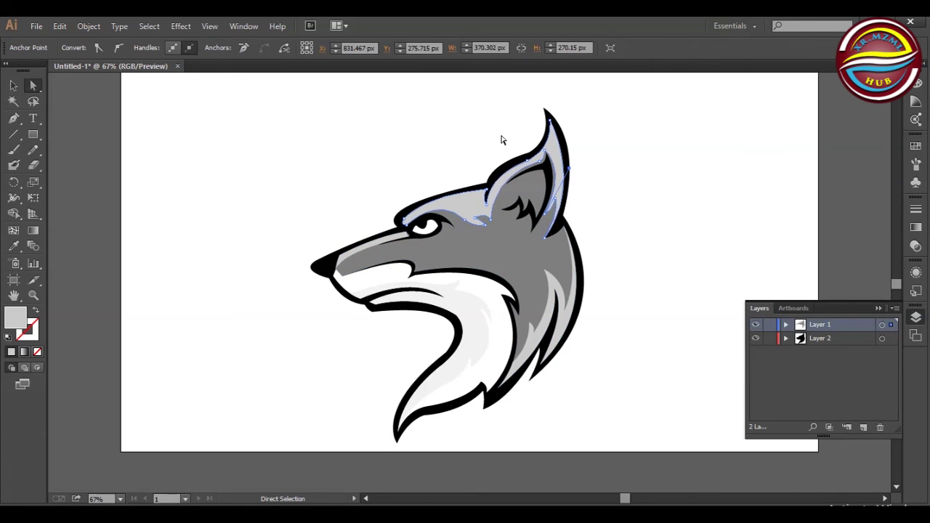
left_click(545, 166)
left_click(613, 140)
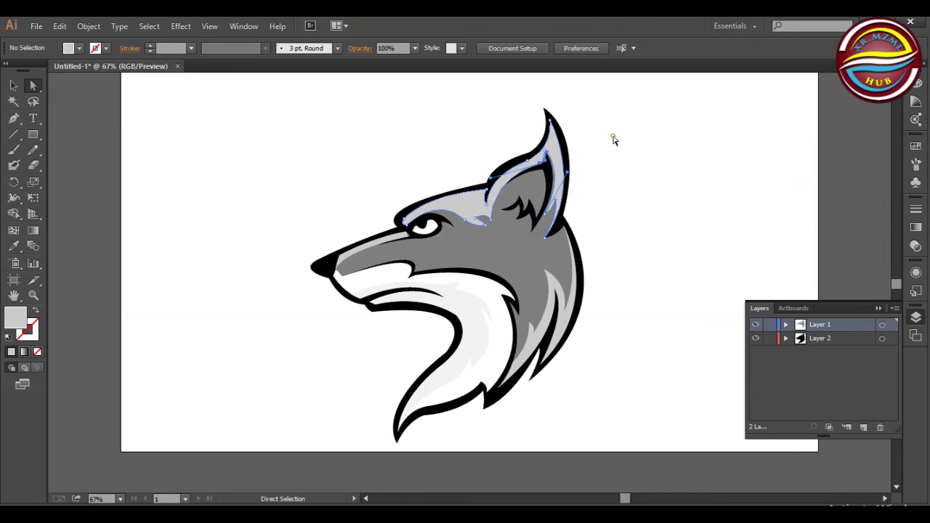
left_click(546, 155)
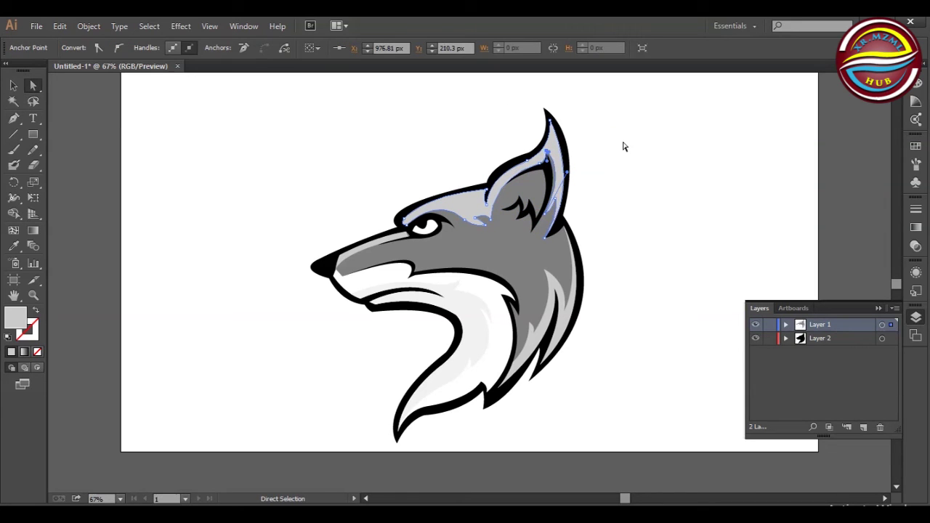
left_click(626, 148)
left_click(555, 200)
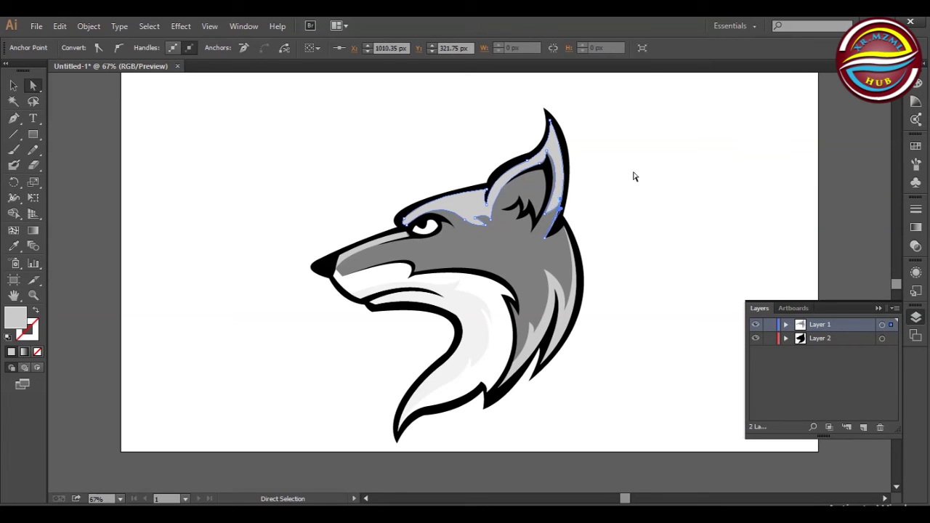
left_click(632, 175)
left_click(561, 207)
left_click_drag(581, 196, 590, 189)
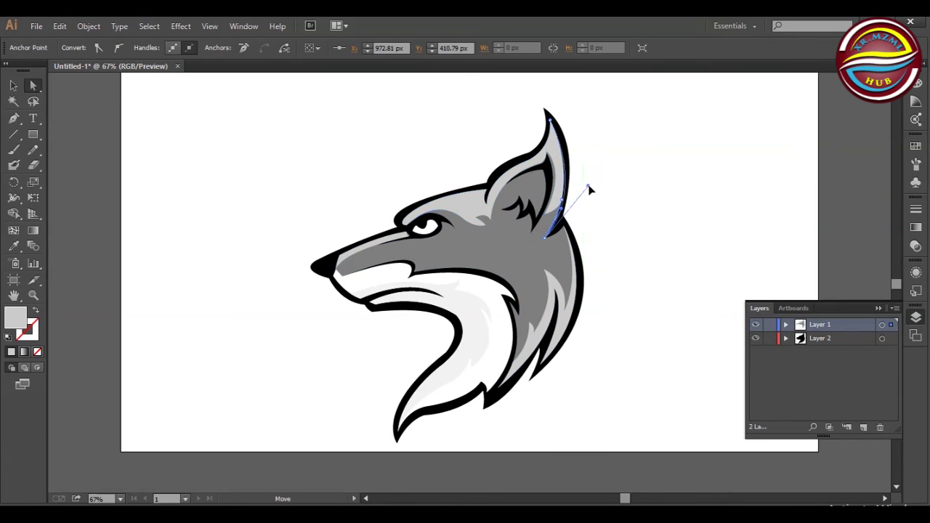
left_click(610, 172)
left_click(559, 209)
left_click(604, 180)
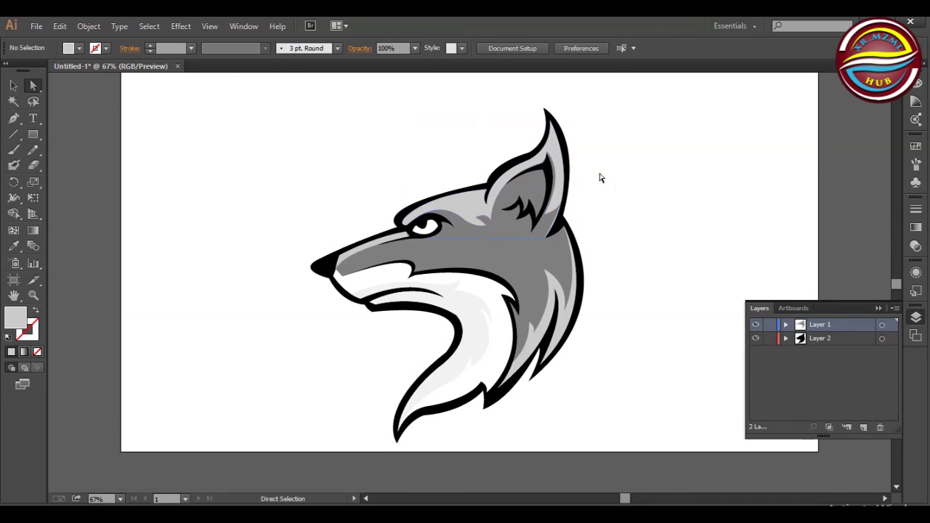
Step: Nudge the ear path's lower anchor 3 px to the left
left_click(558, 218)
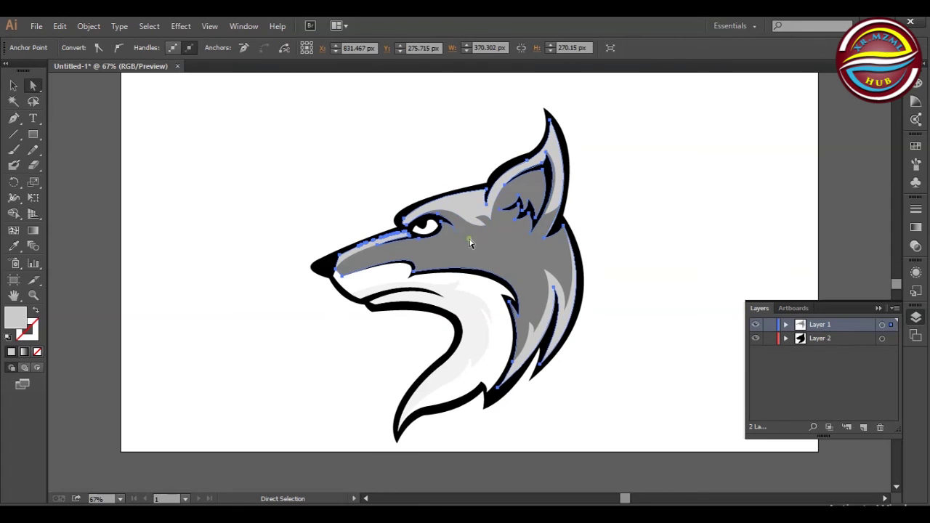
left_click(592, 207)
left_click(564, 203)
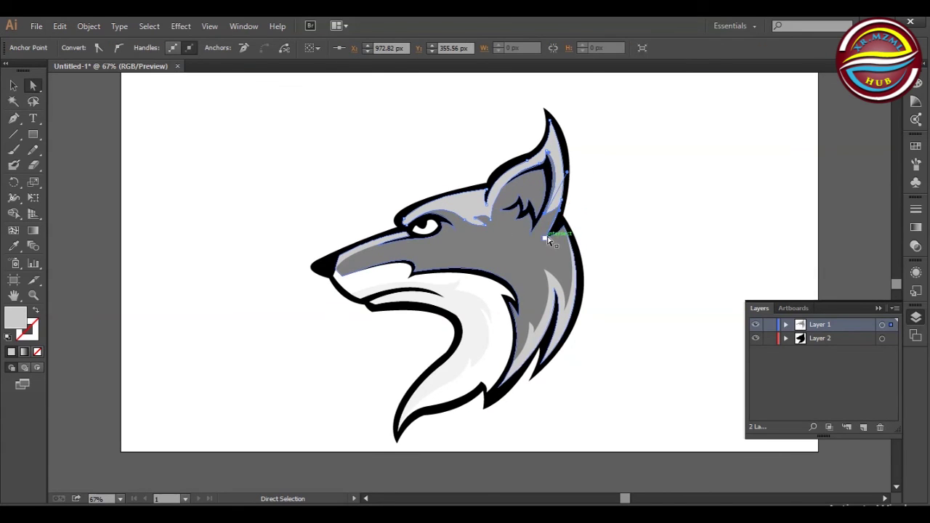
left_click(621, 174)
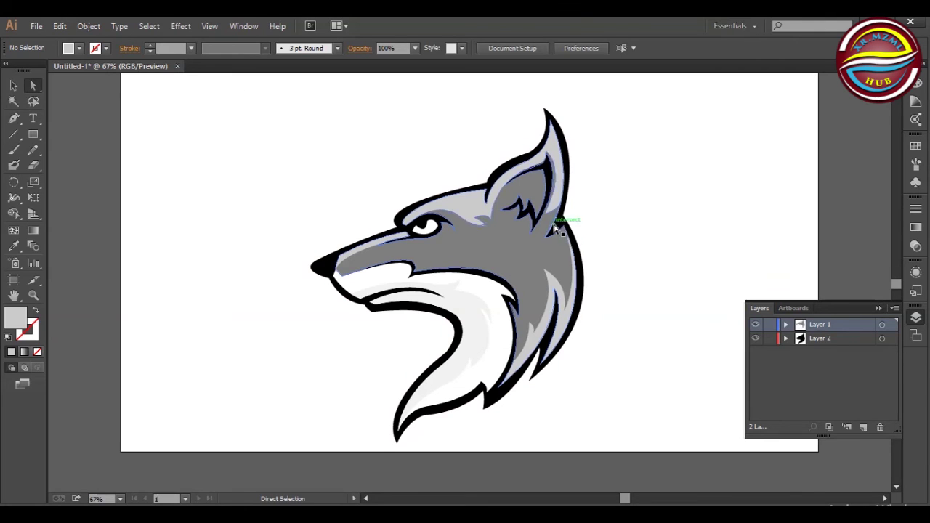
left_click(558, 222)
left_click(626, 180)
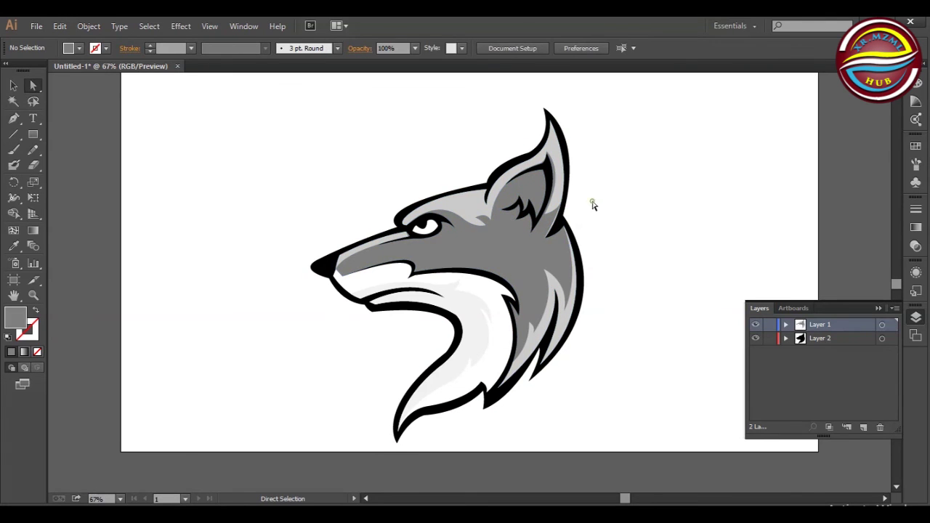
left_click(546, 235)
key("Left")
key("Left")
key("Left")
left_click(650, 190)
key("ctrl+z")
left_click(657, 183)
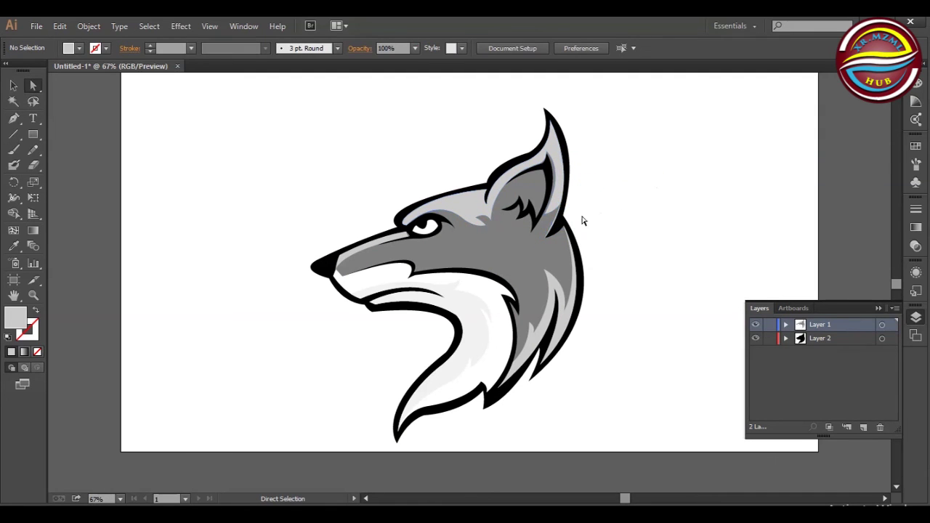
left_click(547, 236)
left_click(642, 198)
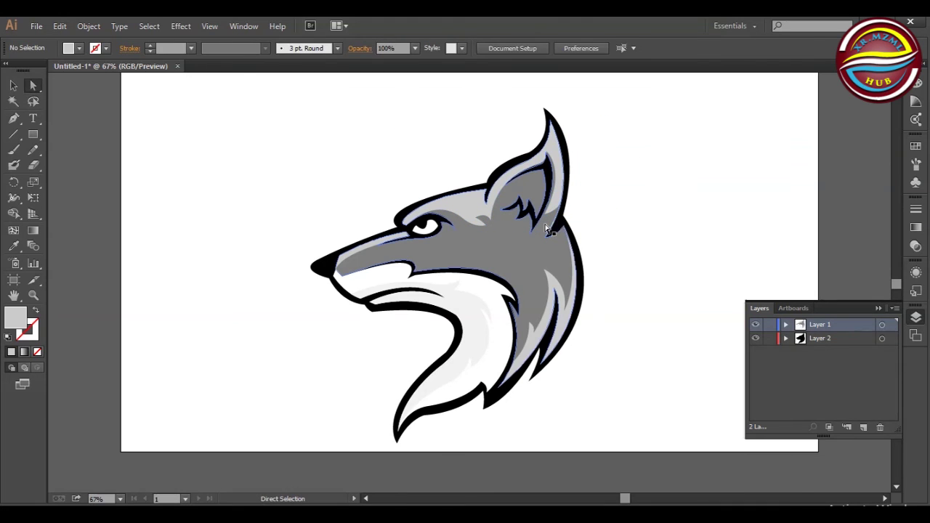
left_click(547, 236)
Step: Send the light grey ear highlight backward twice so it tucks behind the head
right_click(562, 191)
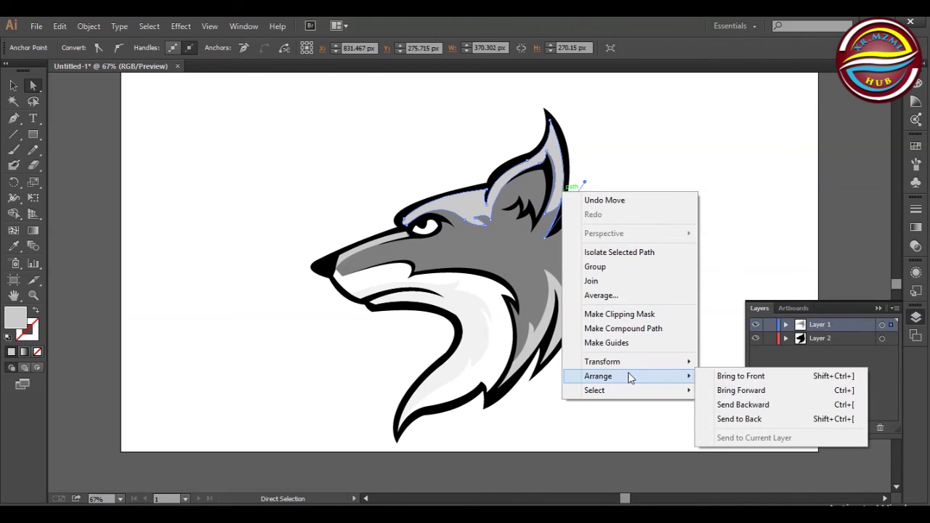
left_click(739, 404)
left_click(654, 230)
left_click(563, 198)
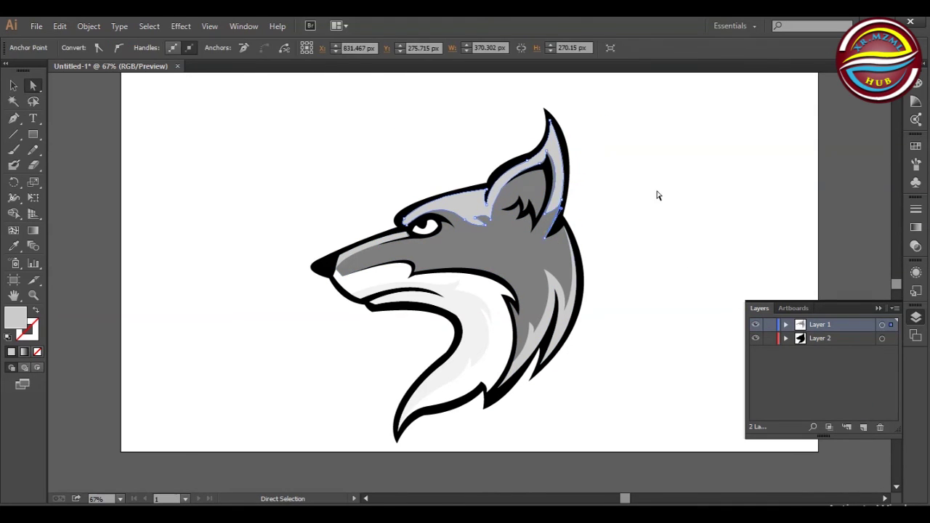
left_click(656, 194)
left_click(560, 205)
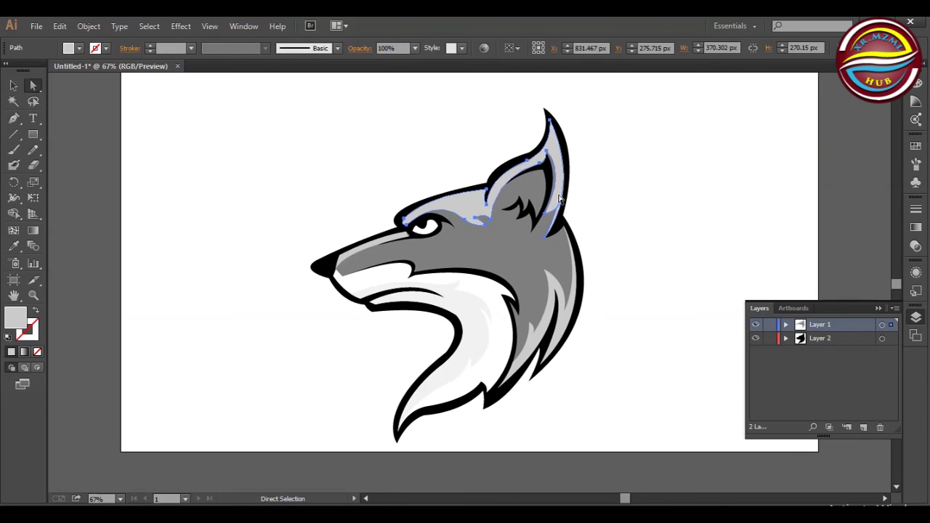
right_click(558, 195)
left_click(739, 408)
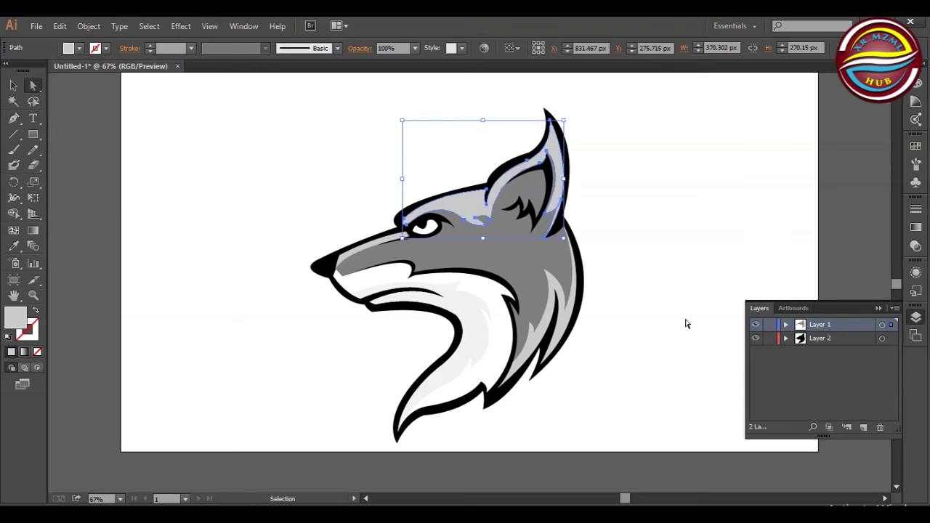
left_click(600, 207)
left_click(594, 223)
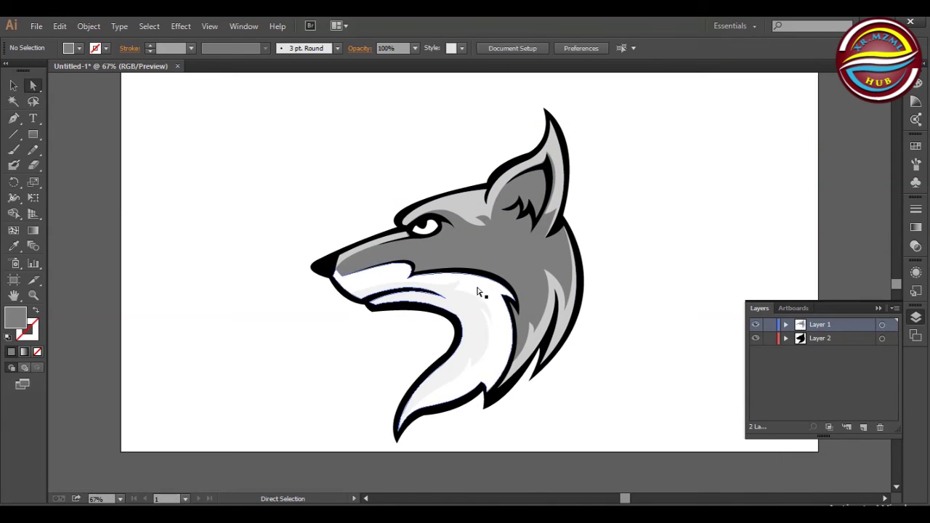
Step: Fill the neck shading shape with a lighter grey swatch
left_click(468, 326)
left_click(70, 48)
left_click(78, 100)
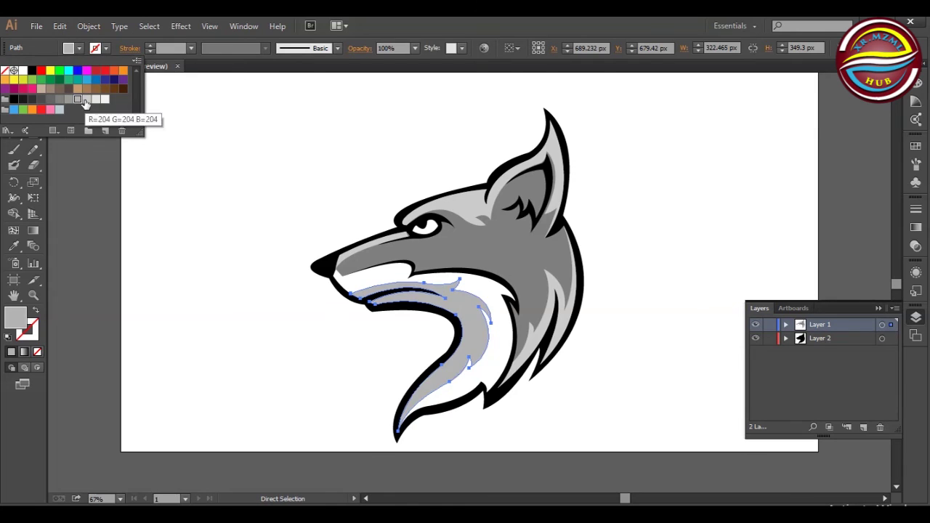
left_click(88, 99)
left_click(460, 190)
Step: Fill the brow and ear highlight path with grey
left_click(467, 206)
left_click(73, 48)
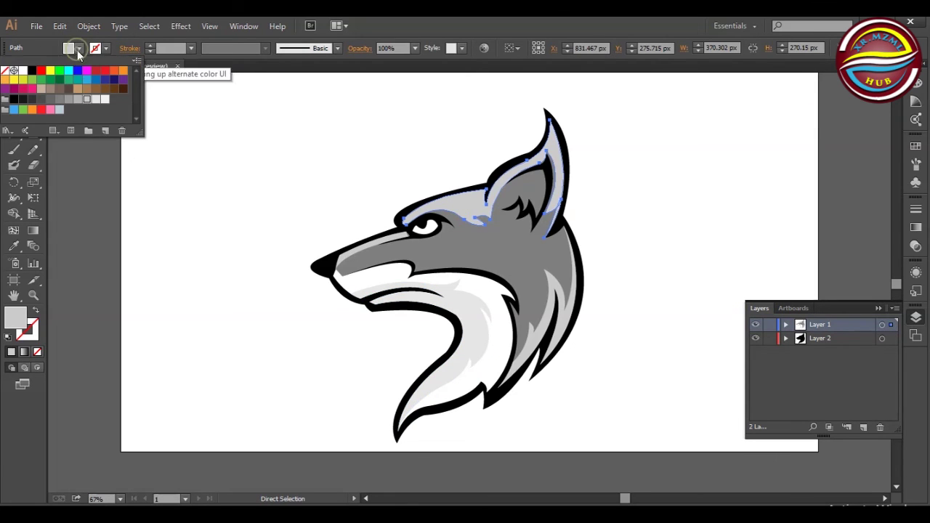
left_click(90, 101)
left_click(284, 152)
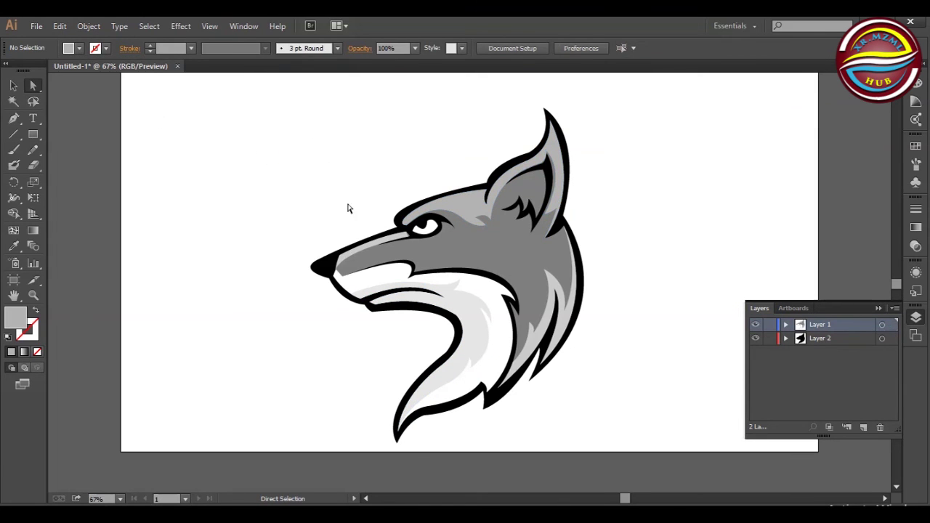
left_click(15, 86)
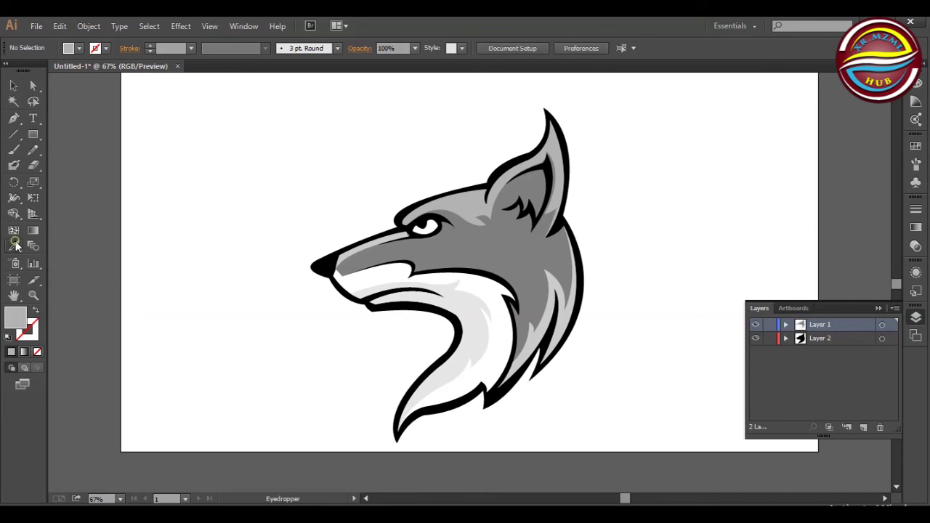
left_click(366, 251)
left_click(521, 272)
Step: Change the chest fill to near-white
left_click(373, 170)
left_click(383, 276)
key("i")
left_click(78, 50)
left_click(96, 100)
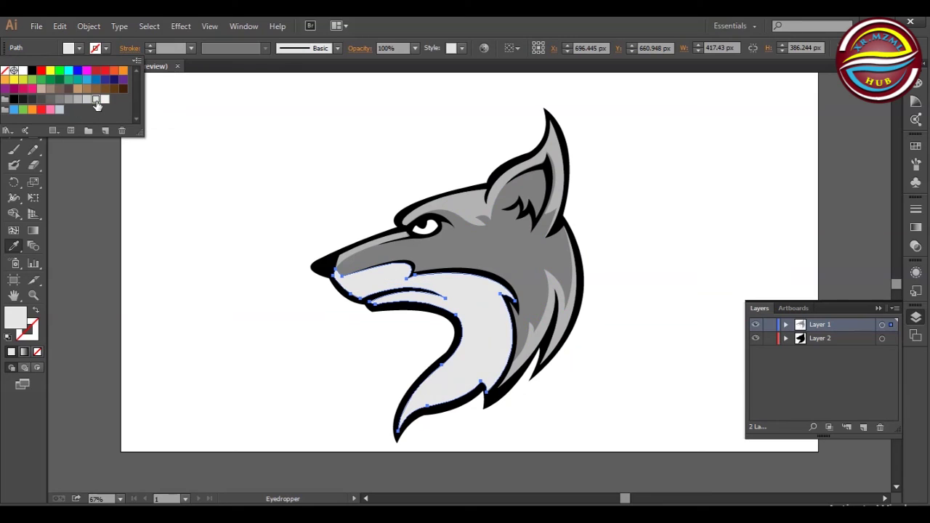
left_click(105, 99)
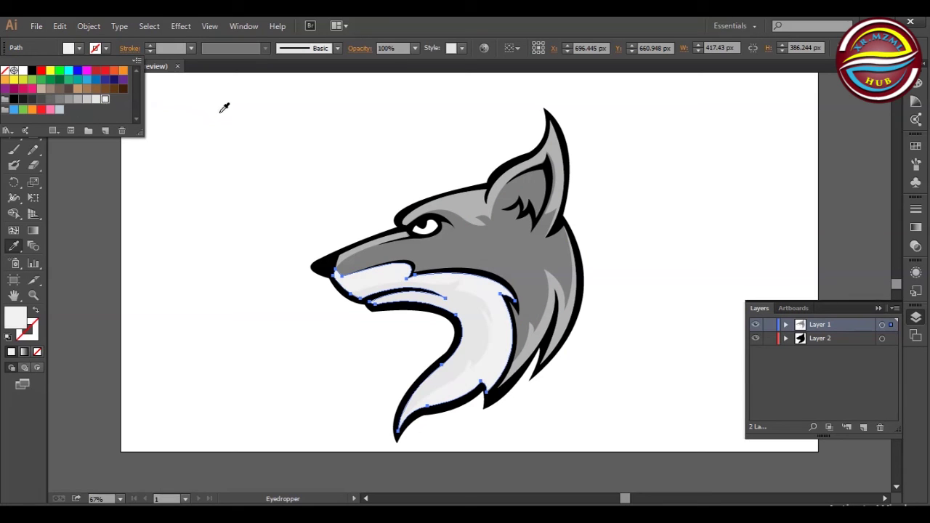
left_click(255, 146)
Step: Refill the inner neck shading with R=204 light grey
left_click(425, 227, "ctrl")
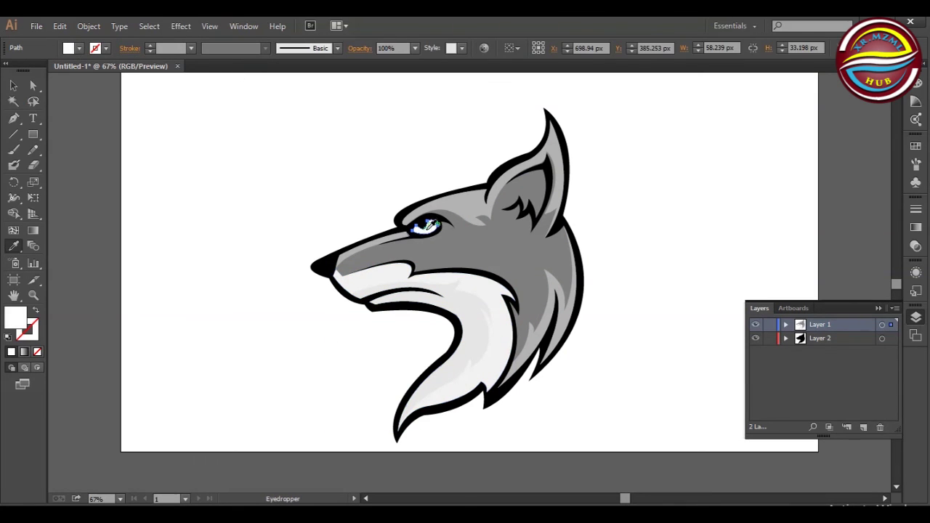
left_click(459, 298)
left_click(77, 49)
left_click(116, 101)
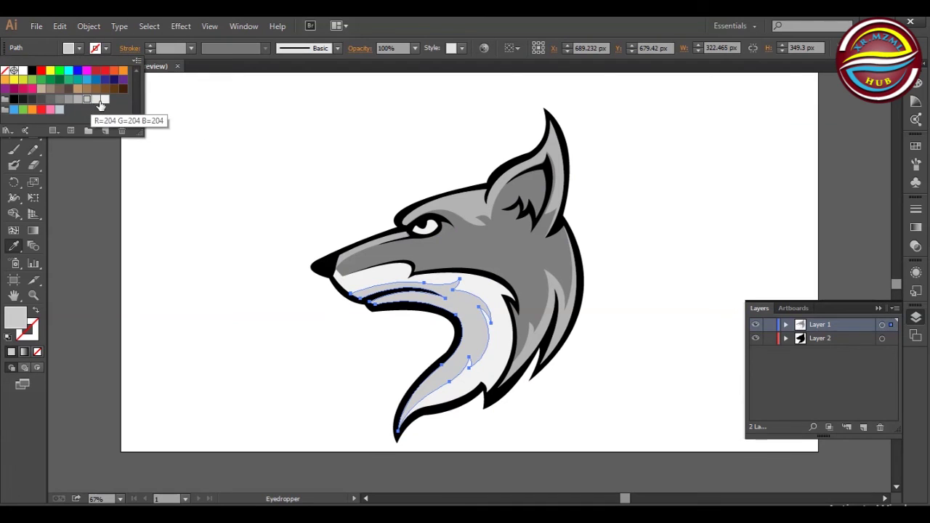
left_click(205, 145)
key("i")
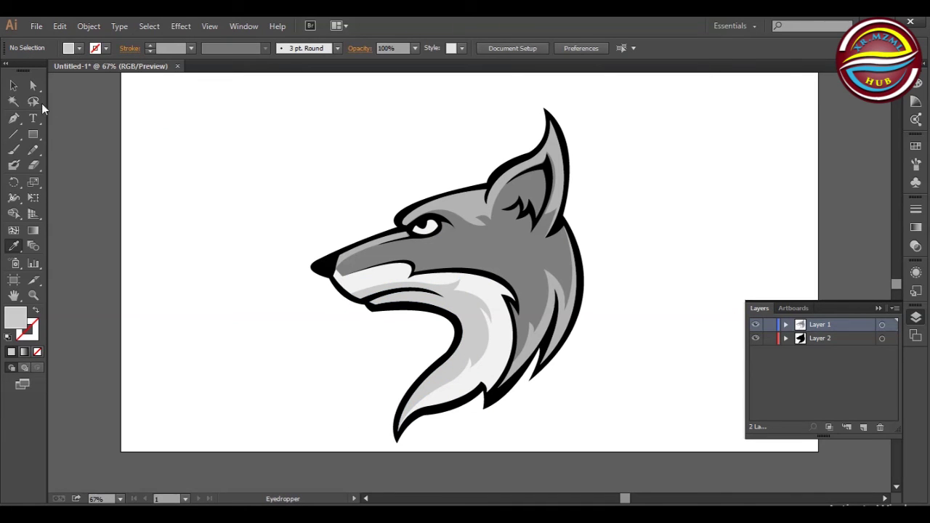
left_click(33, 85)
left_click(483, 405)
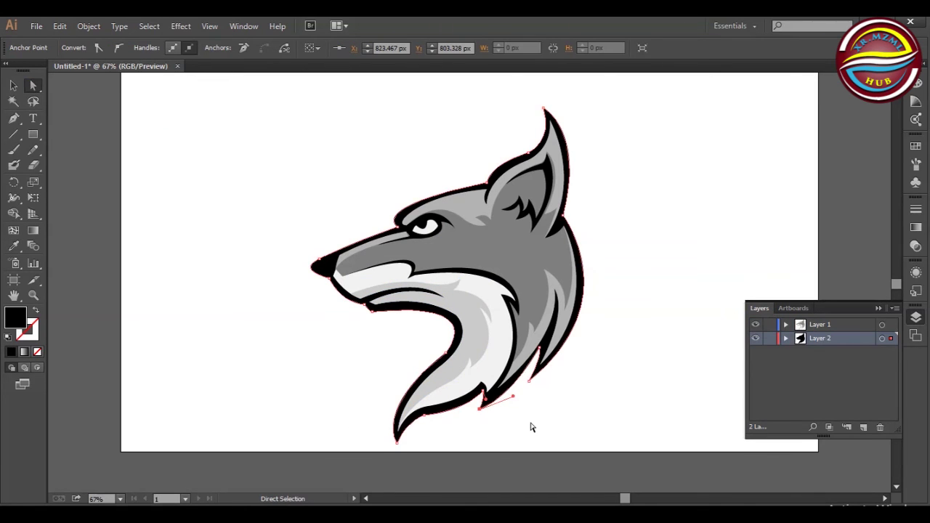
Step: Adjust anchors on the black outline around the lower neck spike and chin
left_click(540, 354)
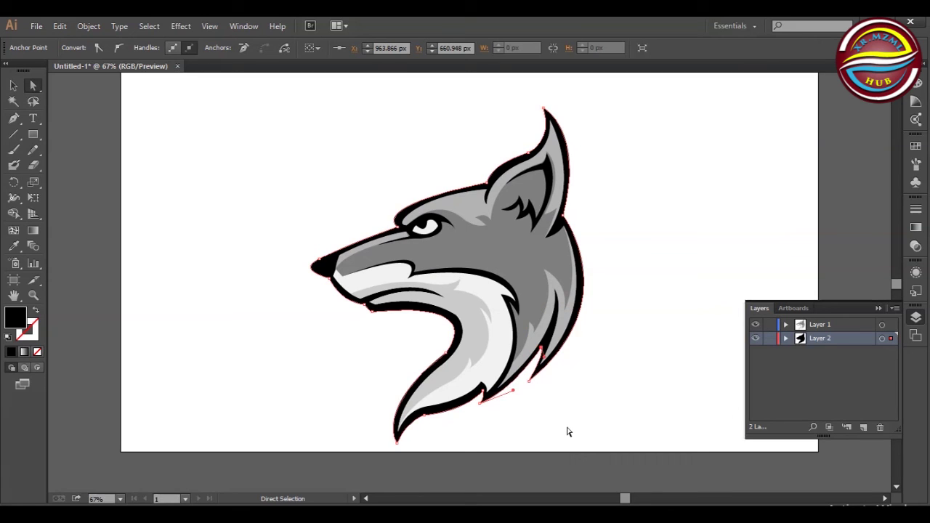
left_click(574, 414)
left_click(524, 380)
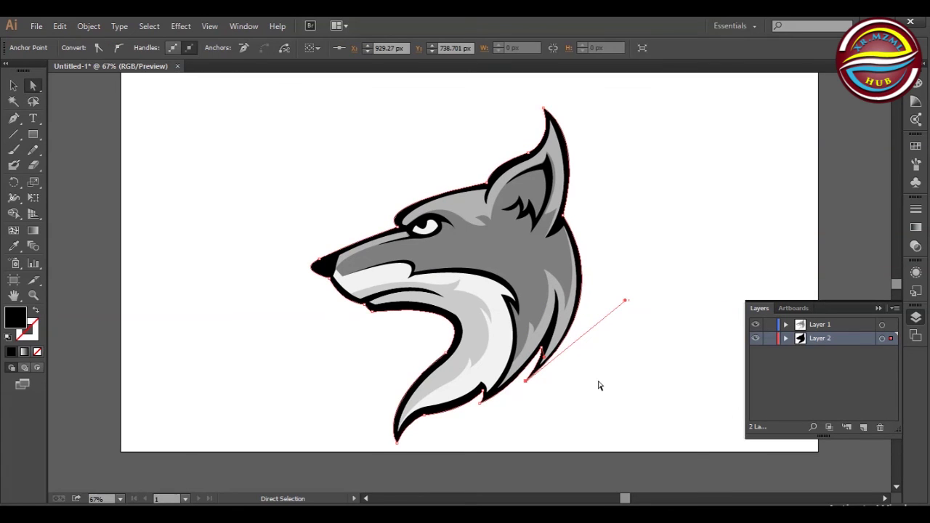
left_click(629, 288)
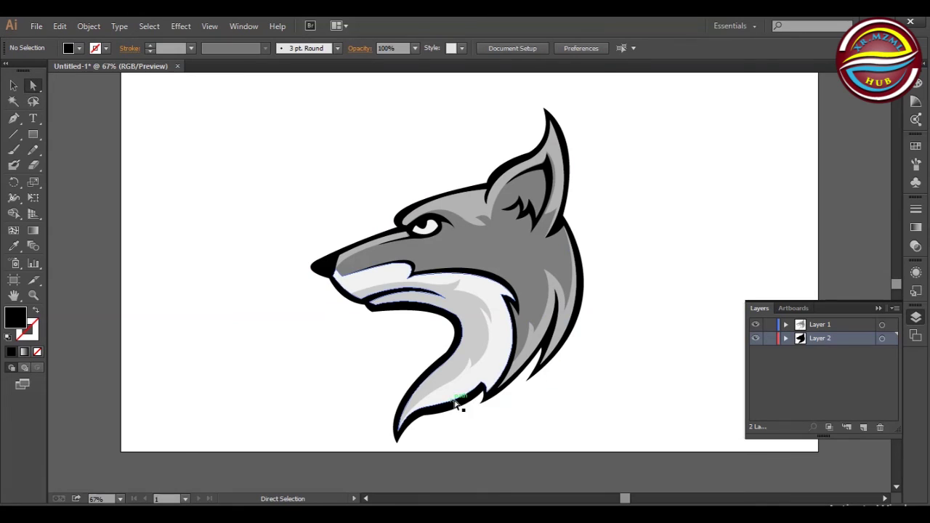
left_click(483, 393)
left_click(439, 425)
left_click(463, 425)
Step: Give the black wolf outline an 8 pt grey stroke aligned to the outside
key("v")
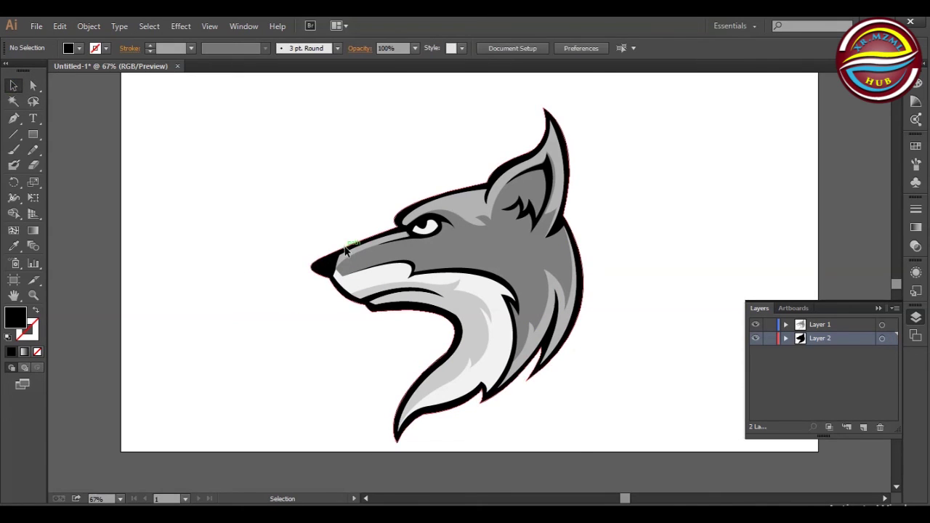
key("ctrl+a")
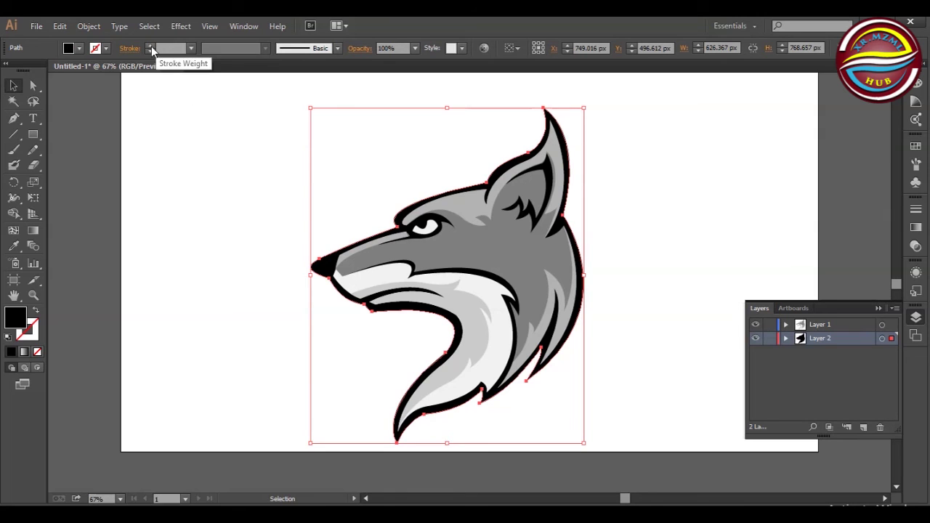
left_click(150, 45)
left_click(129, 48)
left_click(77, 114)
left_click(95, 48)
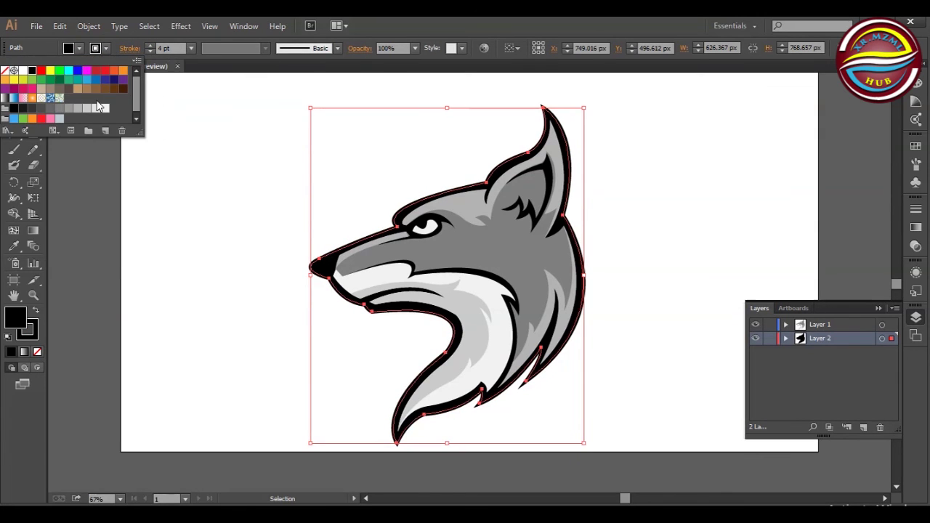
left_click(69, 109)
left_click(149, 45)
left_click(149, 45)
Step: Select all the wolf artwork and scale it down around its centre
left_click(242, 143)
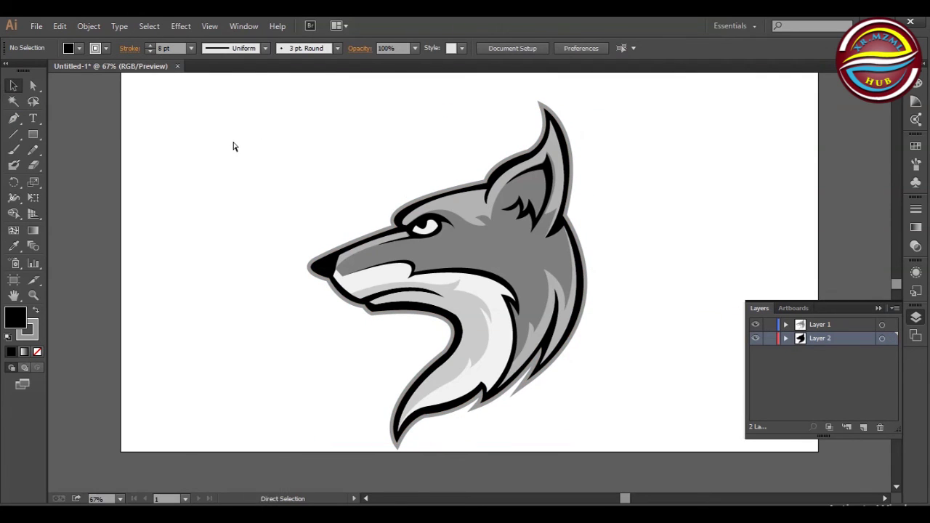
key("ctrl+a")
mouse_move(303, 185)
left_mouse_down()
mouse_move(587, 446)
mouse_move(552, 406)
left_mouse_up()
left_click(609, 265)
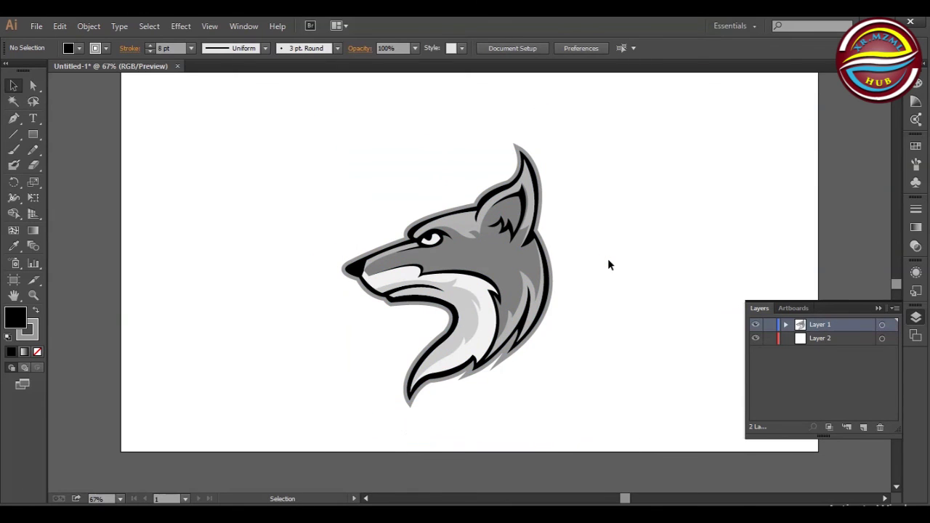